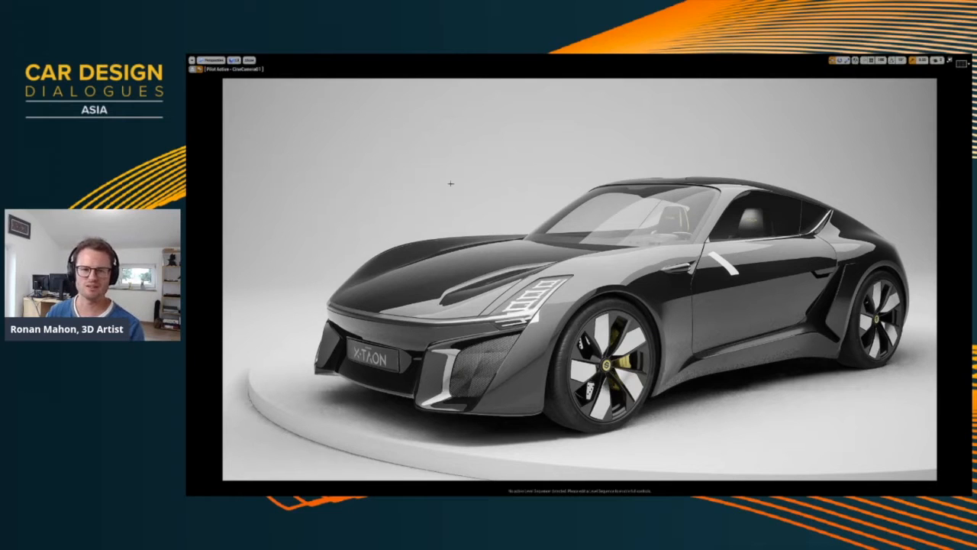
Examine the car's exterior from front to rear, including the front tyre's sidewall lettering and tread
left_click_drag(513, 199, 598, 254, "alt")
right_click_drag(598, 254, 554, 252)
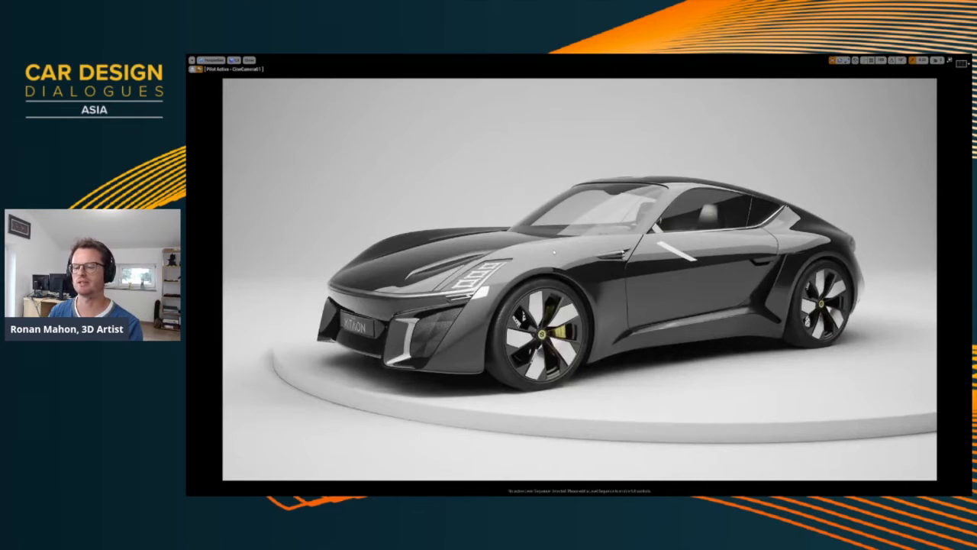
left_click_drag(554, 252, 485, 251, "alt")
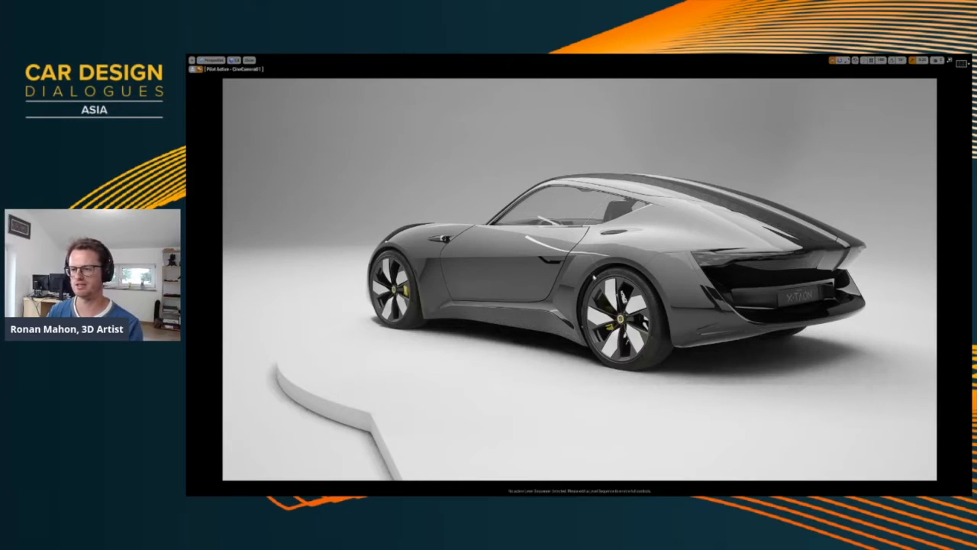
left_click_drag(594, 277, 631, 287, "alt")
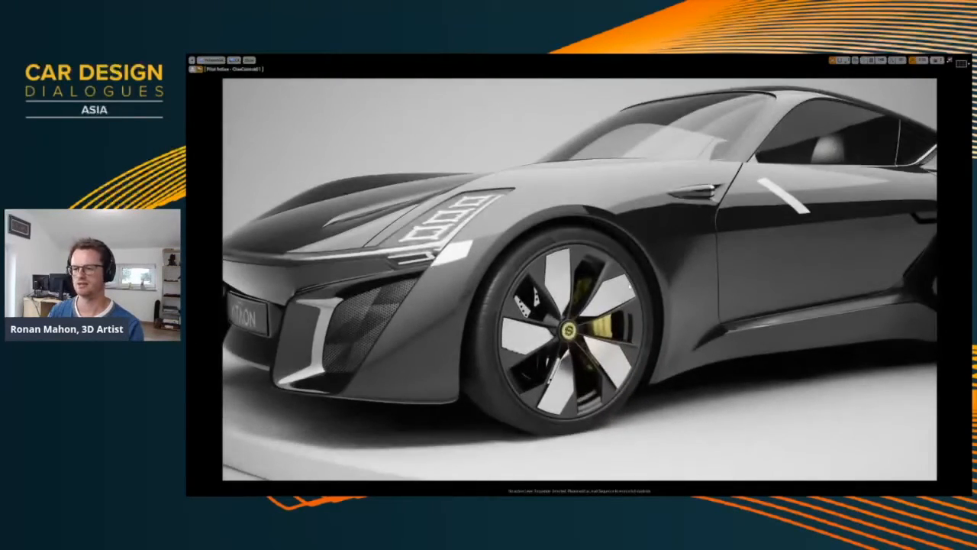
right_click_drag(630, 290, 604, 280, "alt")
middle_click_drag(604, 281, 598, 279, "alt")
scroll(597, 279, "up", 4)
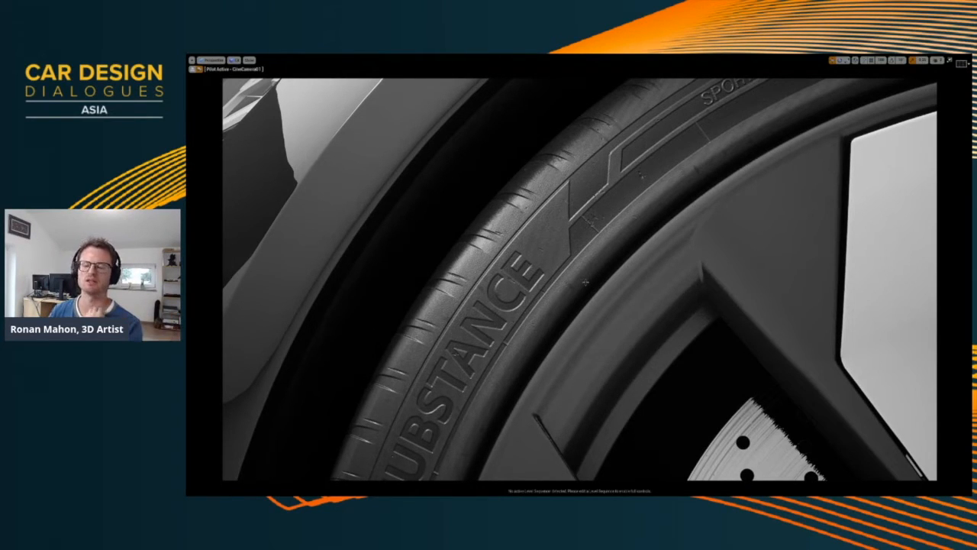
middle_click_drag(626, 333, 626, 333)
scroll(627, 333, "down", 5)
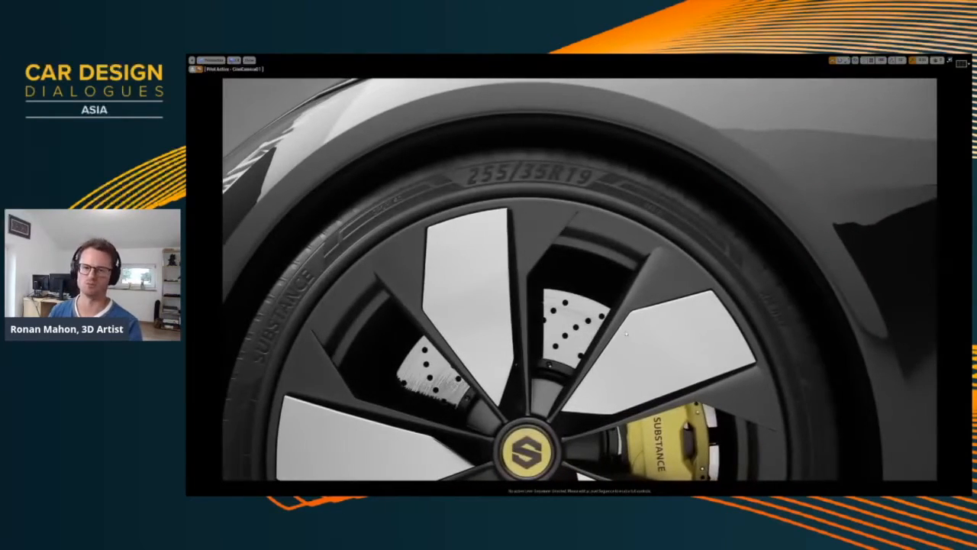
Examine the front wheel's spokes, drilled brake disc, yellow caliper and centre hub badge
key("Left")
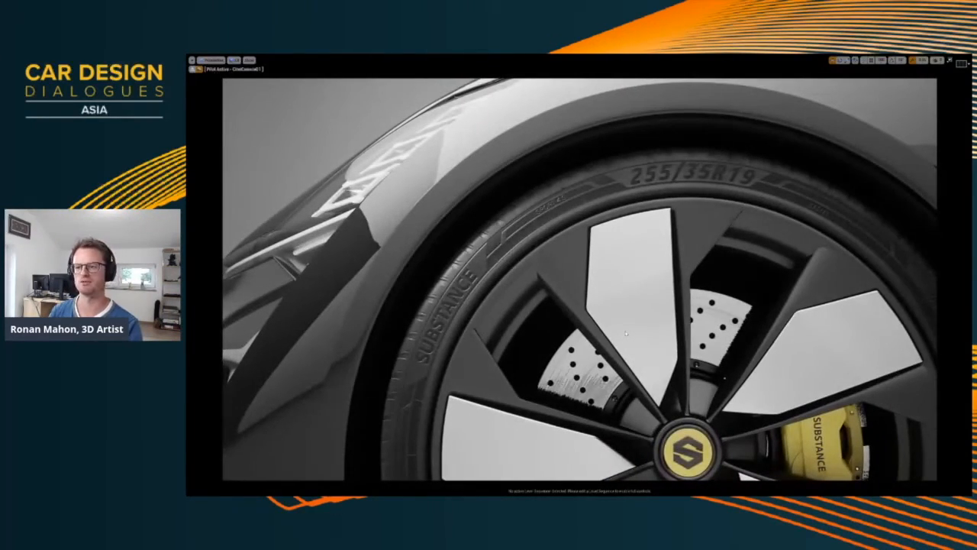
scroll(646, 334, "down", 3)
middle_click_drag(646, 333, 647, 340)
scroll(650, 336, "down", 3)
scroll(647, 340, "up", 5)
left_click_drag(646, 341, 682, 338, "alt")
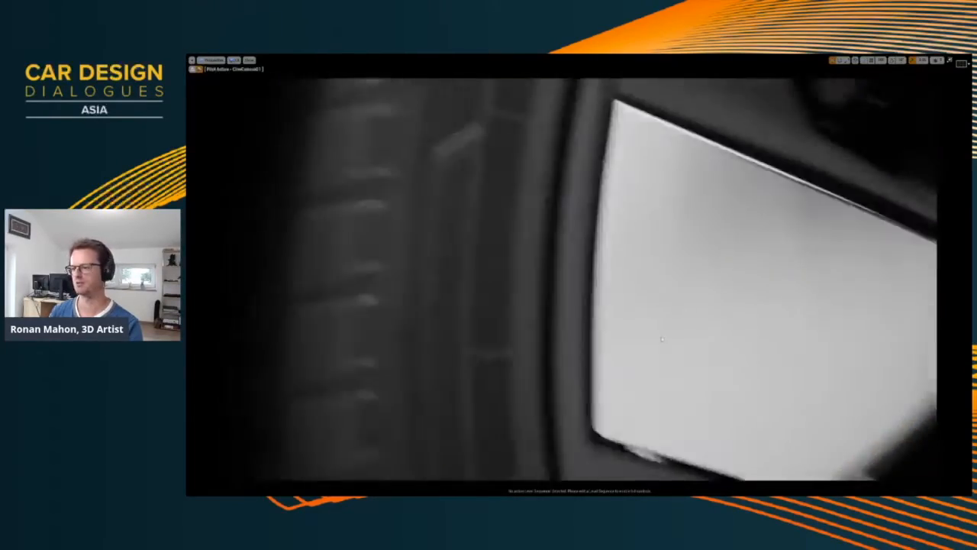
middle_click_drag(681, 338, 675, 338)
scroll(682, 338, "up", 4)
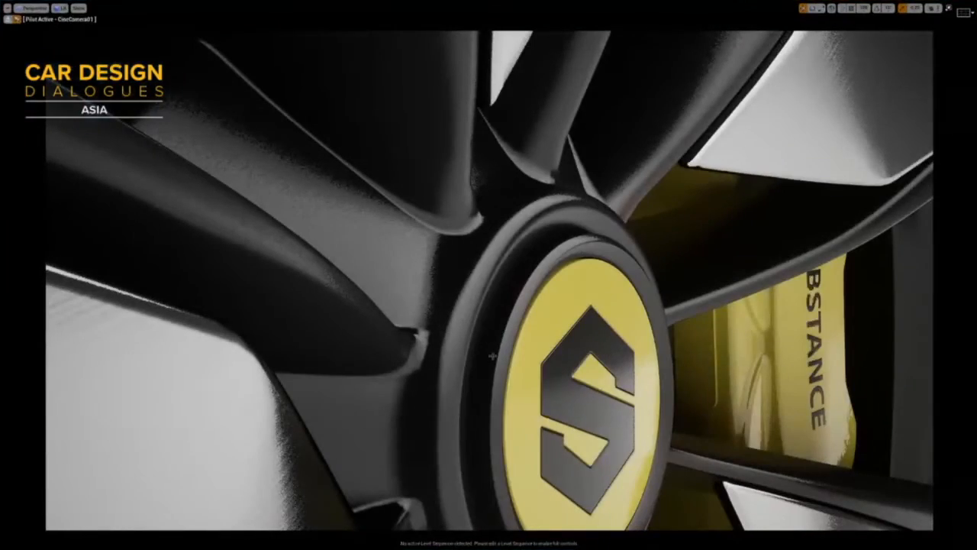
Rotate the driver's door outward around its hinge to open it, and hide the editor overlays
left_click_drag(527, 285, 519, 354, "alt")
scroll(541, 356, "down", 7)
scroll(499, 356, "down", 6)
middle_click_drag(519, 354, 455, 376)
scroll(497, 353, "down", 3)
scroll(491, 344, "up", 5)
scroll(453, 375, "down", 10)
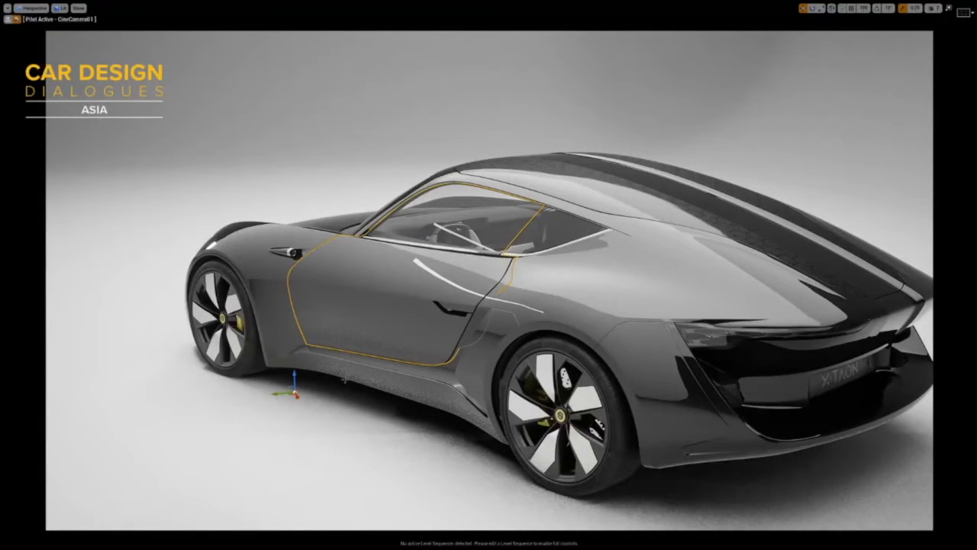
mouse_move(453, 375)
right_mouse_down()
mouse_move(438, 378)
mouse_move(449, 377)
right_mouse_up()
key("e")
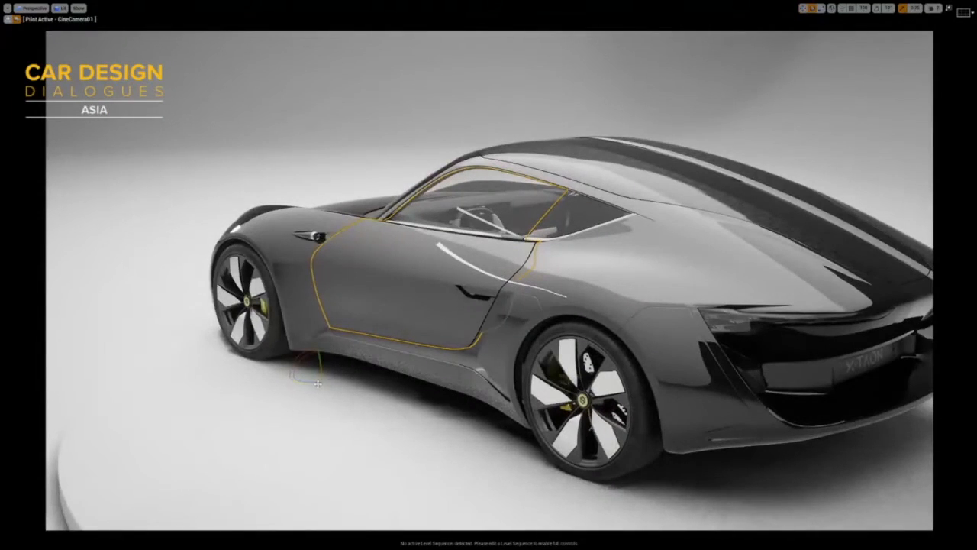
left_click_drag(318, 383, 271, 389)
right_click_drag(519, 354, 506, 354)
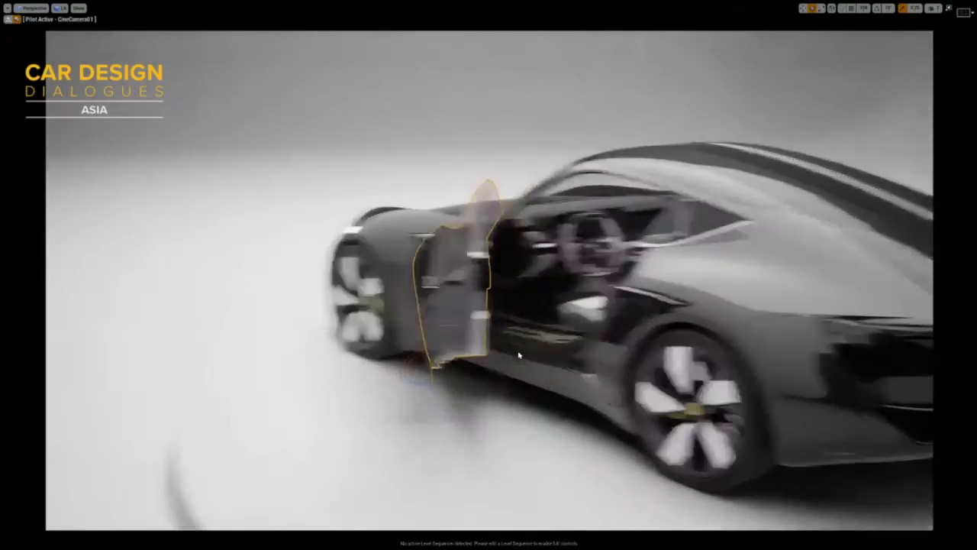
key("g")
Examine the steering wheel, instrument display and dashboard through the open door
scroll(563, 365, "up", 10)
right_click_drag(563, 365, 582, 359)
scroll(563, 358, "up", 8)
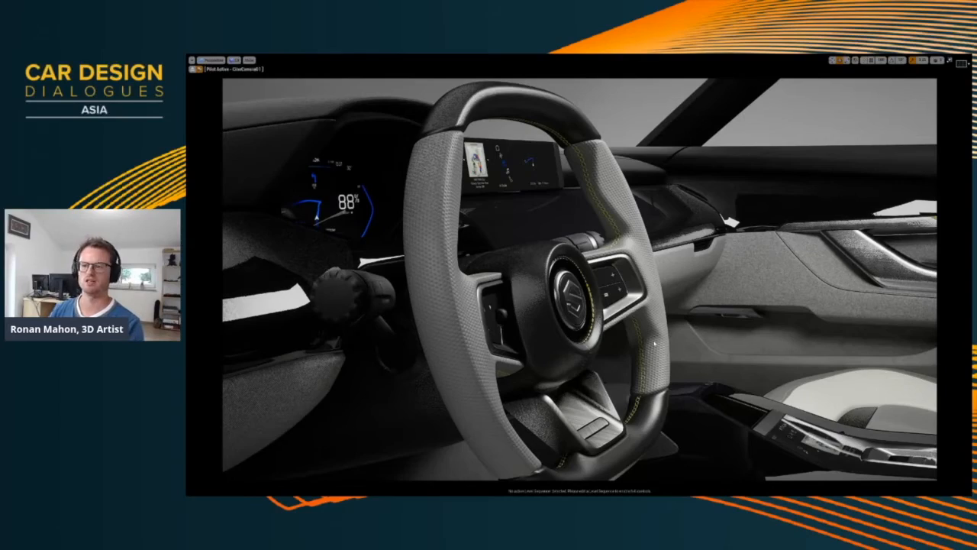
right_click_drag(654, 344, 474, 340)
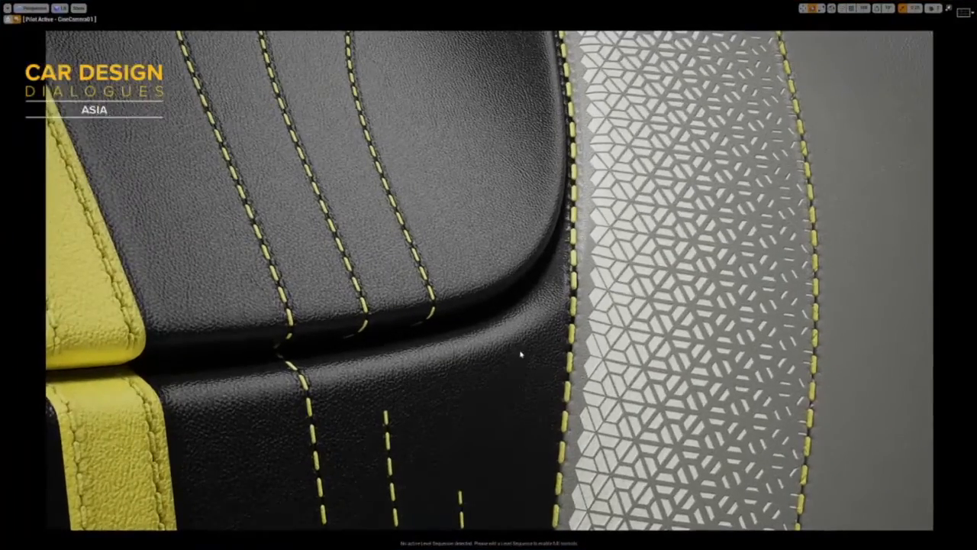
Examine the interior's yellow stitching, perforated trim, X-TAON embroidery and overall cabin through the open door
middle_click_drag(520, 353, 455, 199)
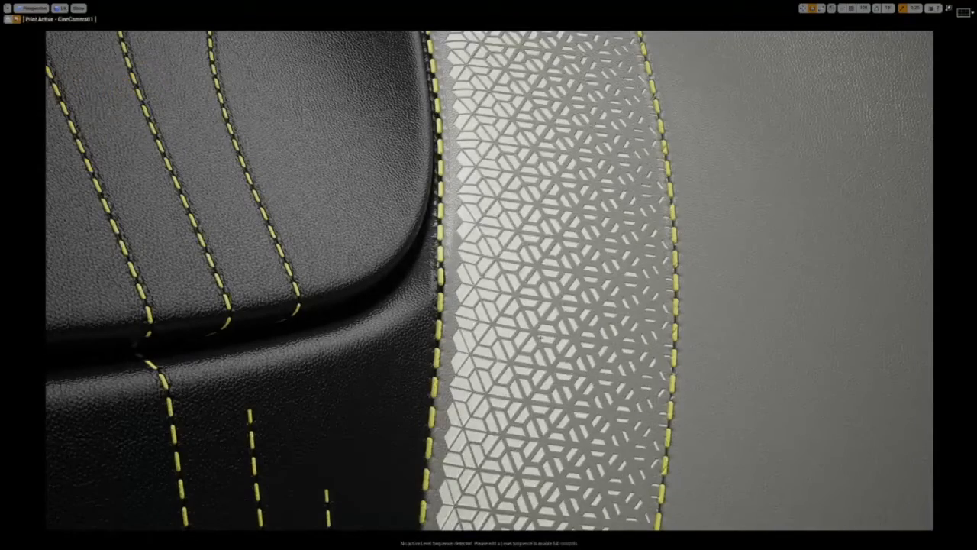
mouse_move(546, 327)
middle_mouse_down()
mouse_move(548, 362)
mouse_move(536, 338)
mouse_move(550, 336)
middle_mouse_up()
scroll(547, 358, "down", 5)
scroll(540, 337, "down", 4)
scroll(551, 334, "down", 2)
right_click_drag(553, 334, 438, 315)
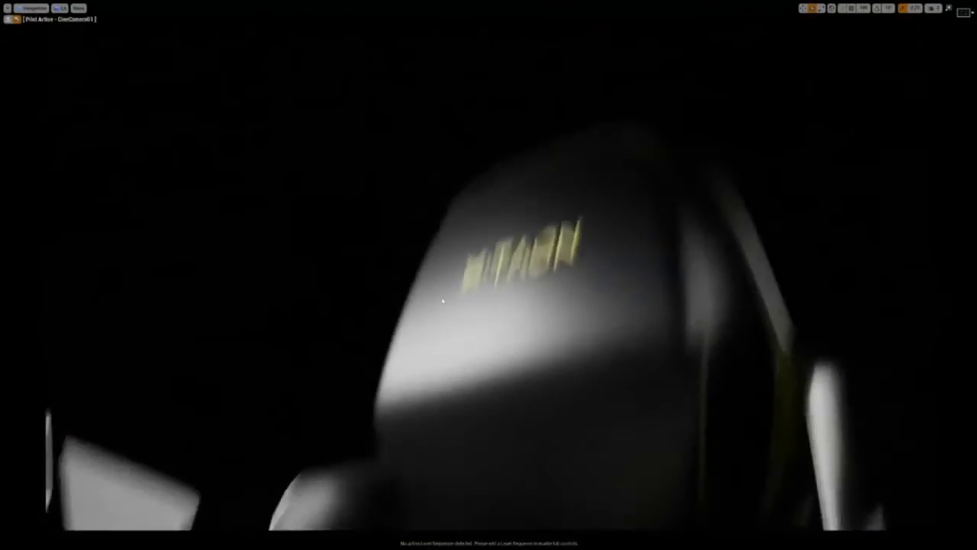
right_click_drag(439, 305, 448, 315)
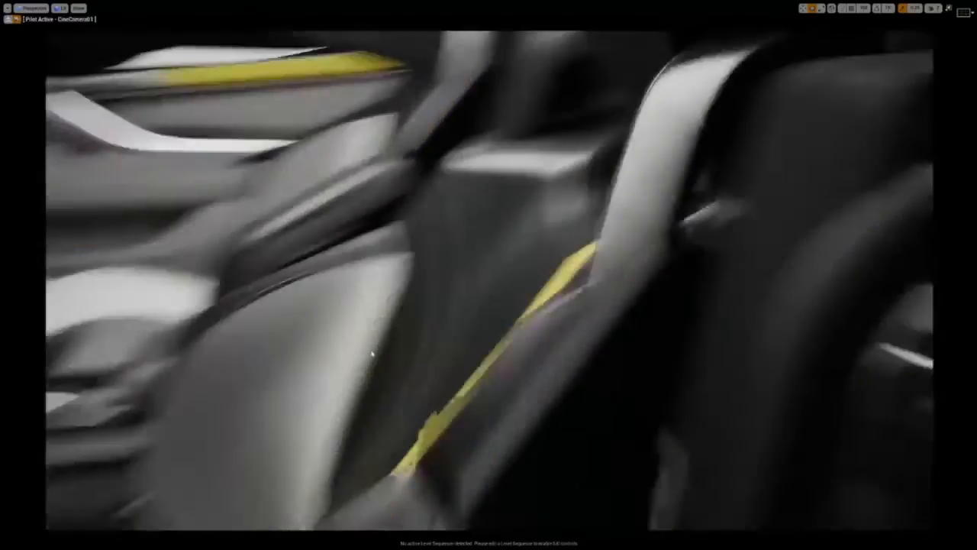
right_click_drag(375, 343, 365, 353)
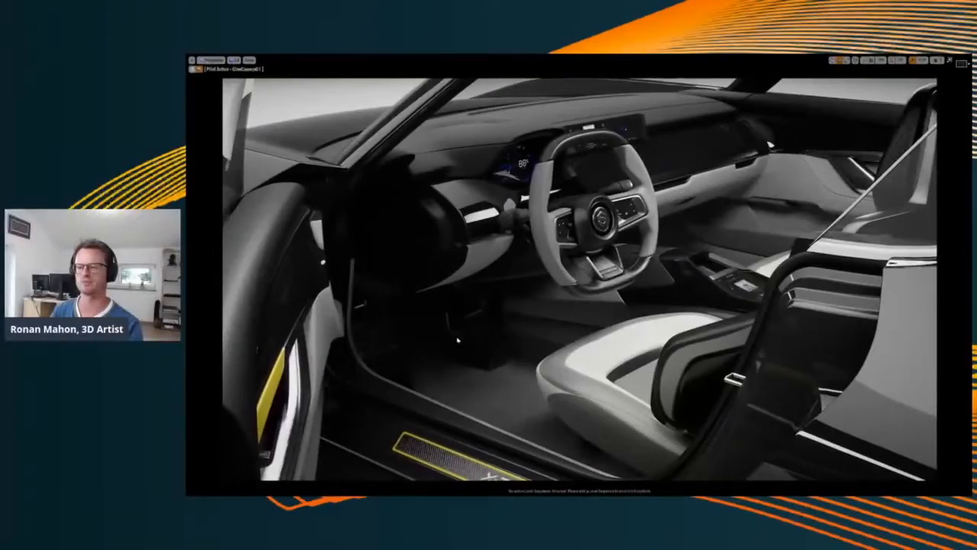
mouse_move(457, 340)
right_mouse_down()
mouse_move(401, 344)
mouse_move(422, 313)
mouse_move(394, 356)
mouse_move(406, 352)
mouse_move(408, 371)
mouse_move(403, 337)
mouse_move(356, 341)
mouse_move(374, 329)
mouse_move(349, 329)
mouse_move(386, 332)
mouse_move(405, 353)
mouse_move(454, 350)
right_mouse_up()
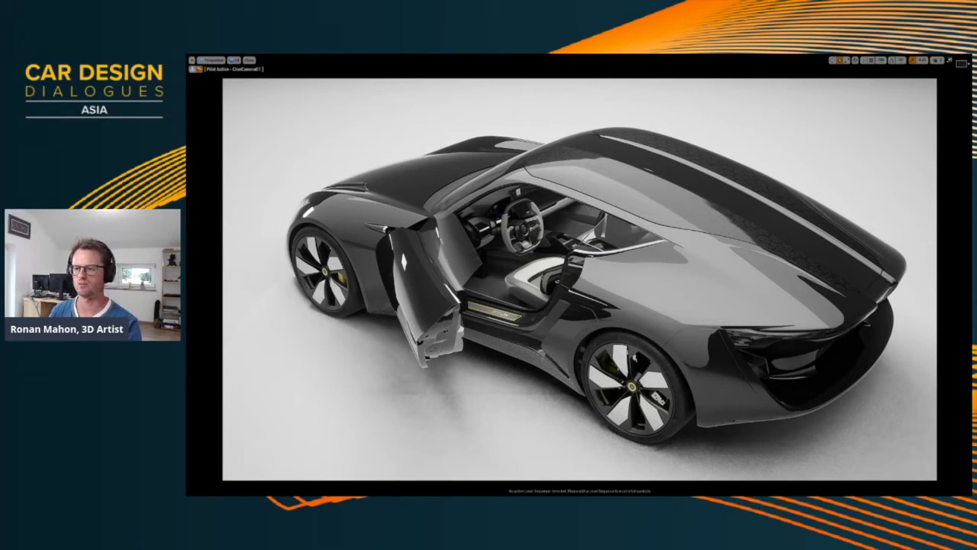
Bring the CMD variations reference board over the viewport and examine its exterior and interior material sheets
key("super")
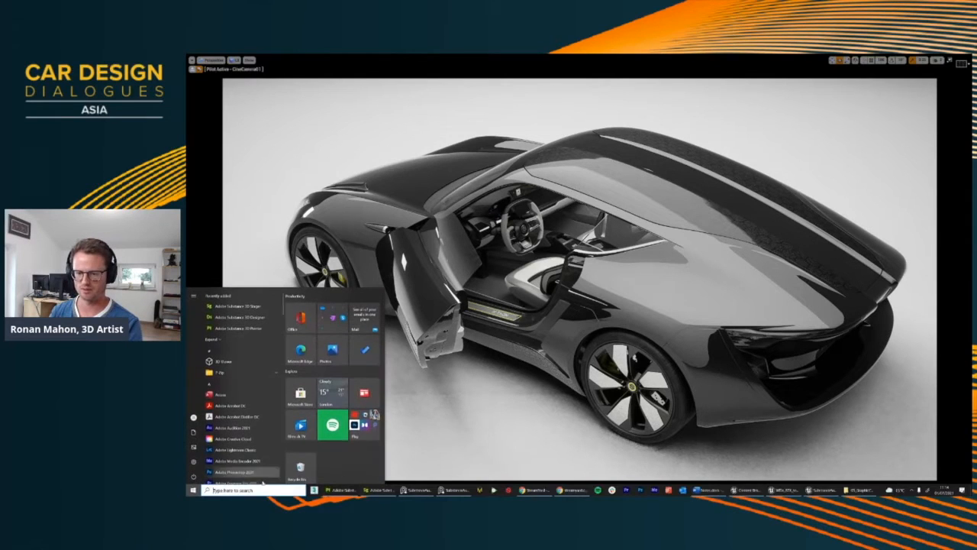
key("super")
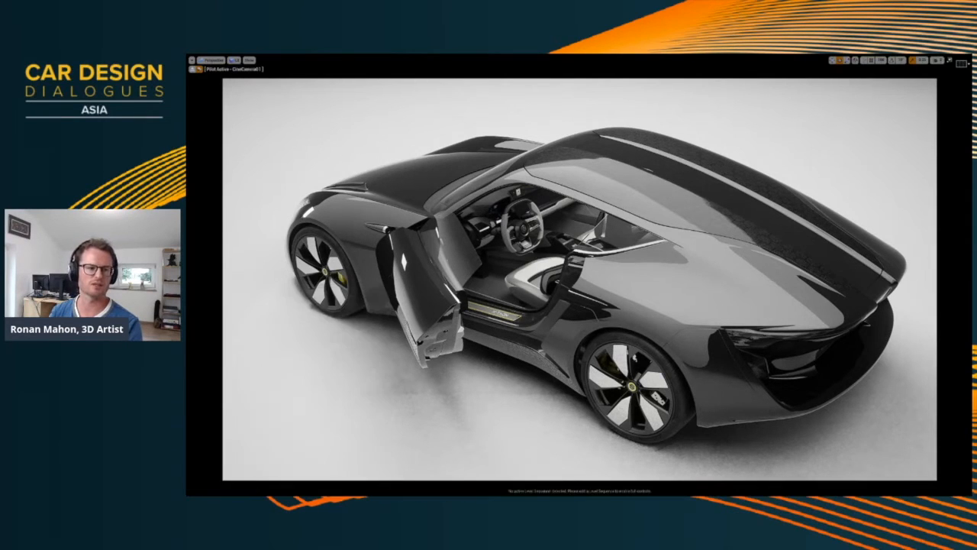
right_click_drag(972, 329, 630, 339)
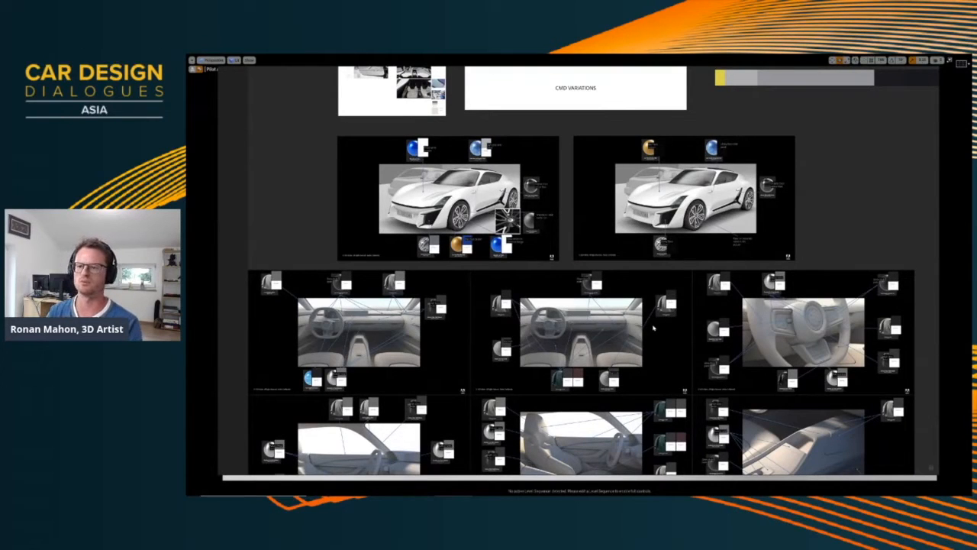
middle_click_drag(555, 359, 580, 274)
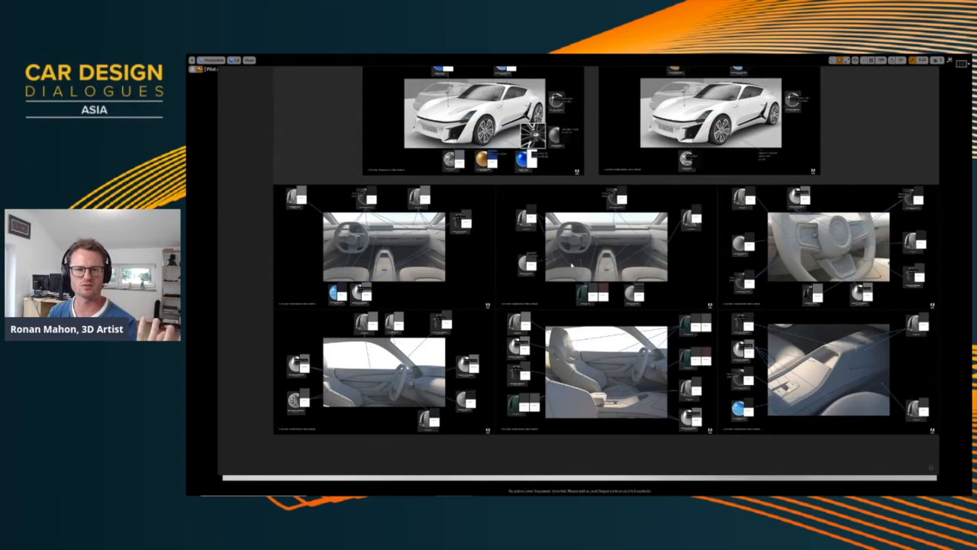
middle_click_drag(523, 247, 577, 305)
scroll(494, 292, "up", 4)
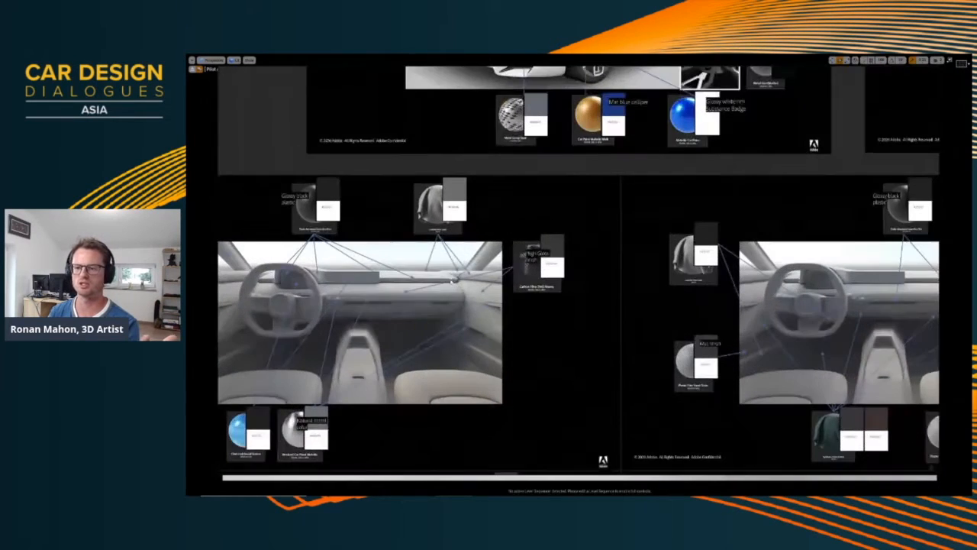
Examine the dashboard and cabin material callouts, including Car Headliner Fabric, Carbon Fiber Twill Weave and Brushed Car Paint Metallic
middle_click_drag(350, 331, 440, 281)
middle_click_drag(741, 189, 487, 271)
middle_click_drag(679, 345, 561, 281)
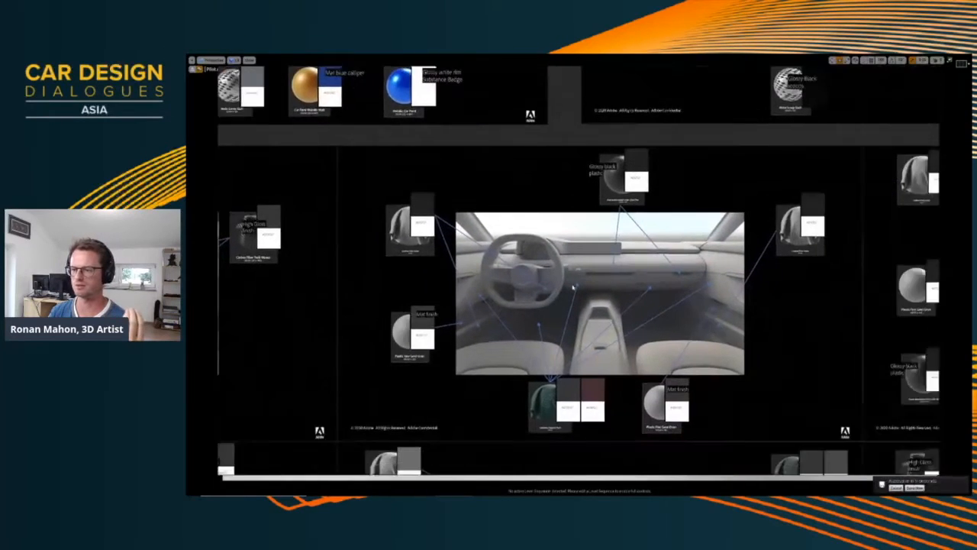
scroll(561, 281, "up", 3)
scroll(482, 309, "down", 3)
middle_click_drag(482, 310, 811, 297)
middle_click_drag(485, 256, 540, 255)
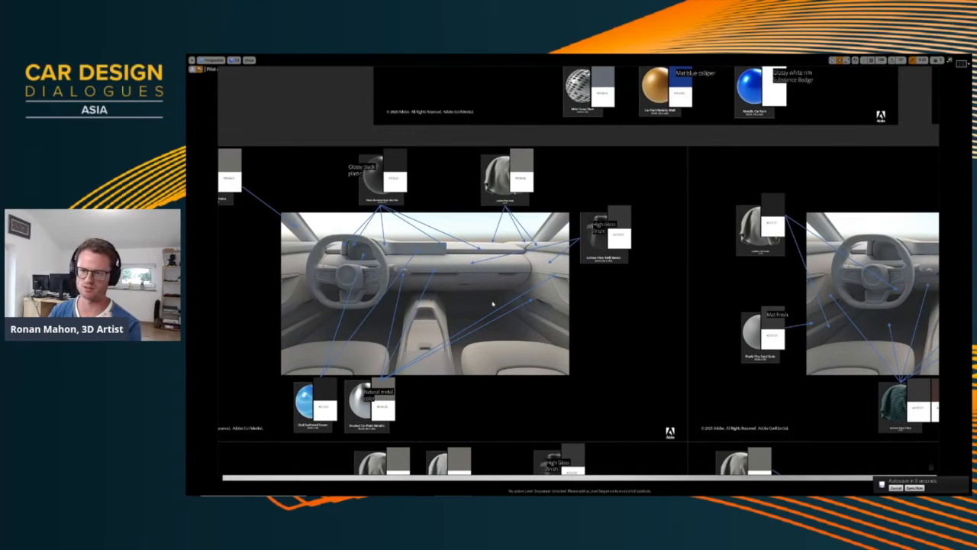
middle_click_drag(498, 308, 518, 235)
middle_click_drag(547, 305, 524, 166)
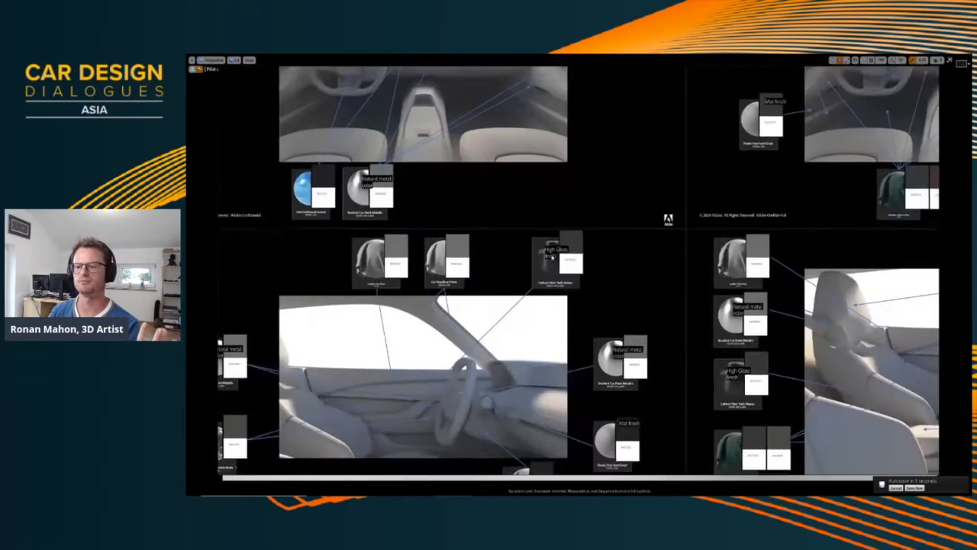
scroll(461, 283, "up", 3)
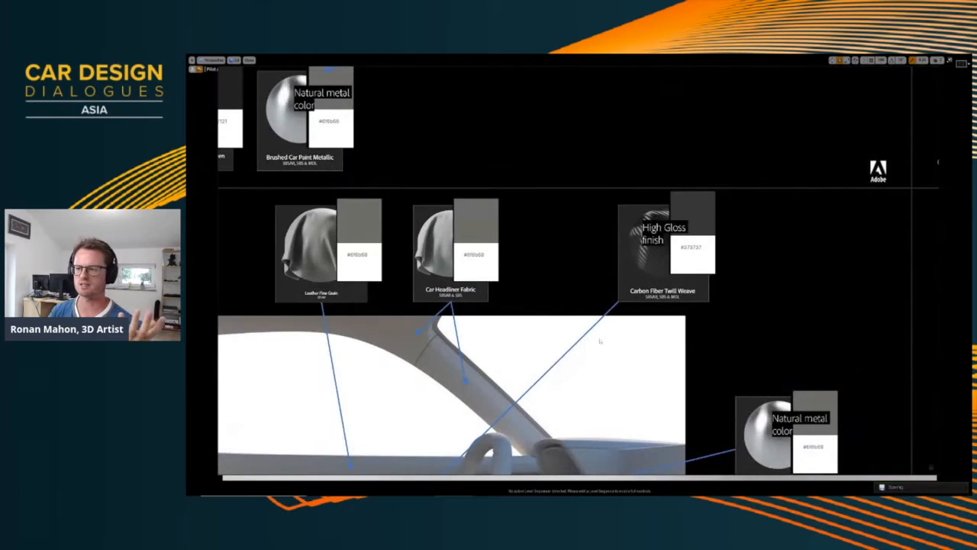
middle_click_drag(655, 336, 517, 262)
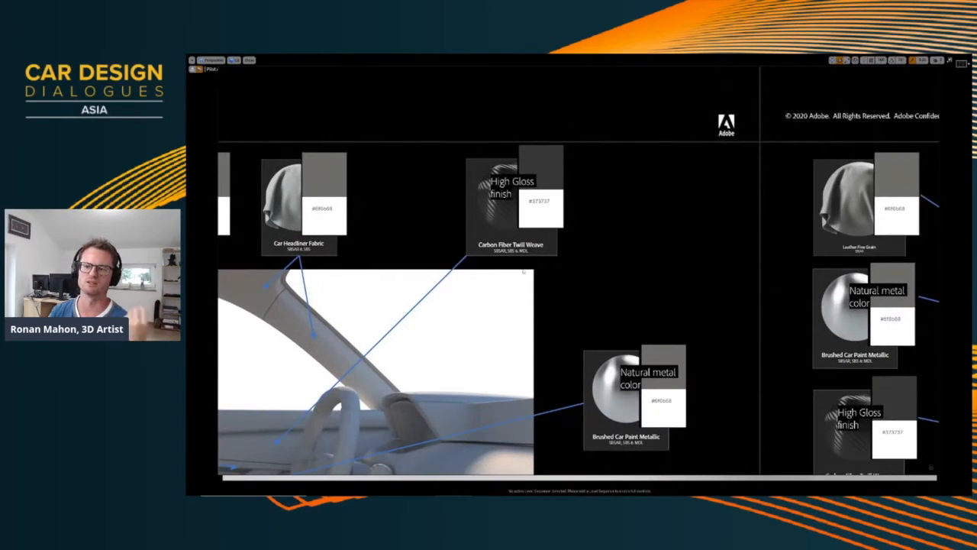
Review the interior sheets and the colour palette strip beside the X-TAON title, and move the board off the viewport
scroll(510, 247, "down", 2)
scroll(539, 300, "down", 3)
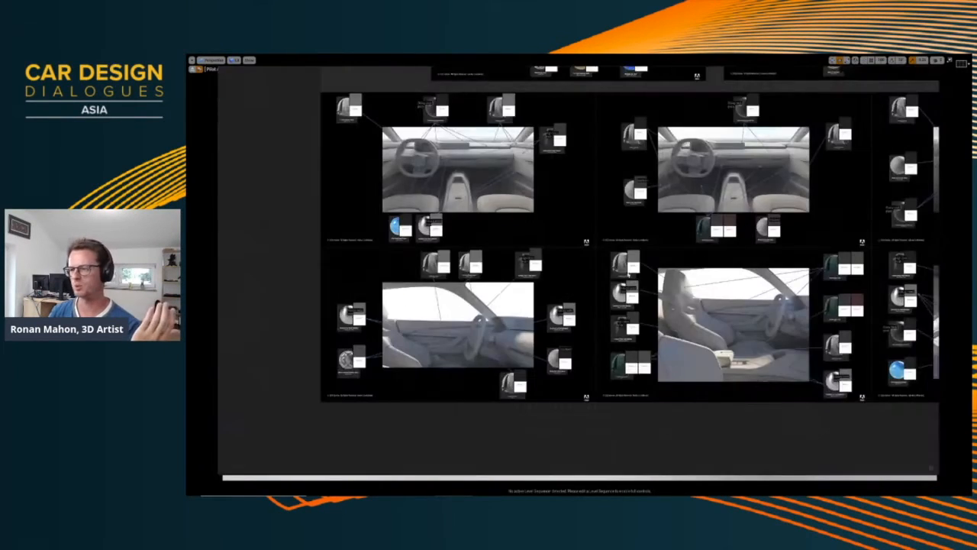
scroll(585, 292, "up", 4)
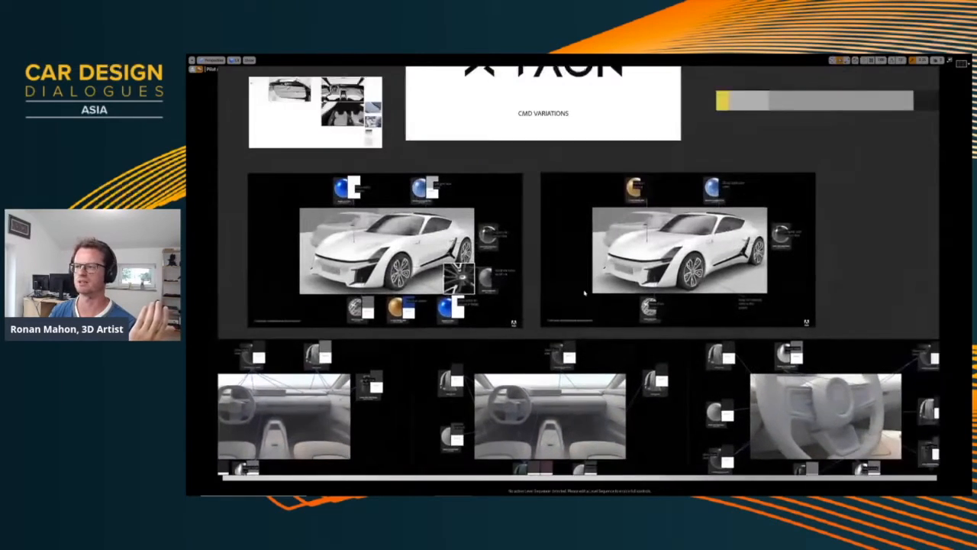
middle_click_drag(620, 193, 495, 270)
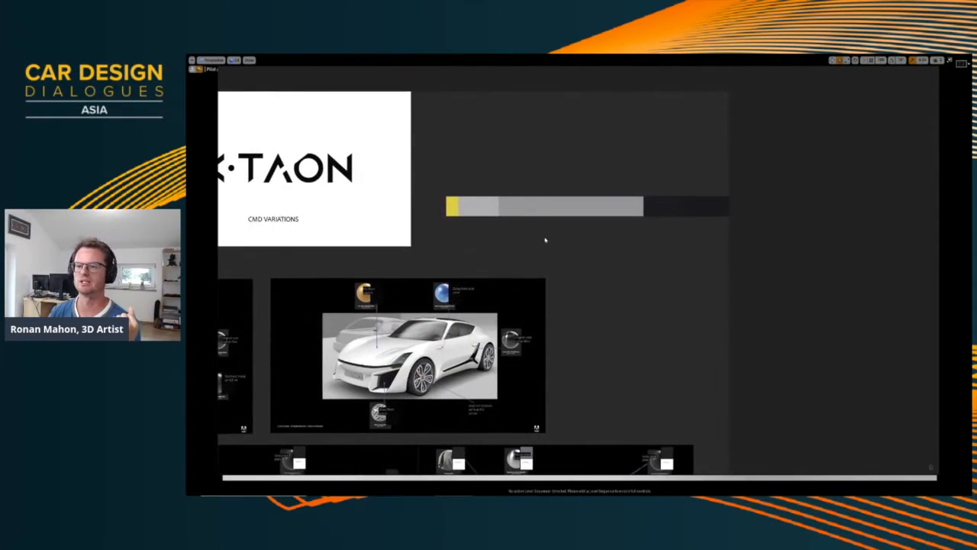
scroll(472, 244, "down", 2)
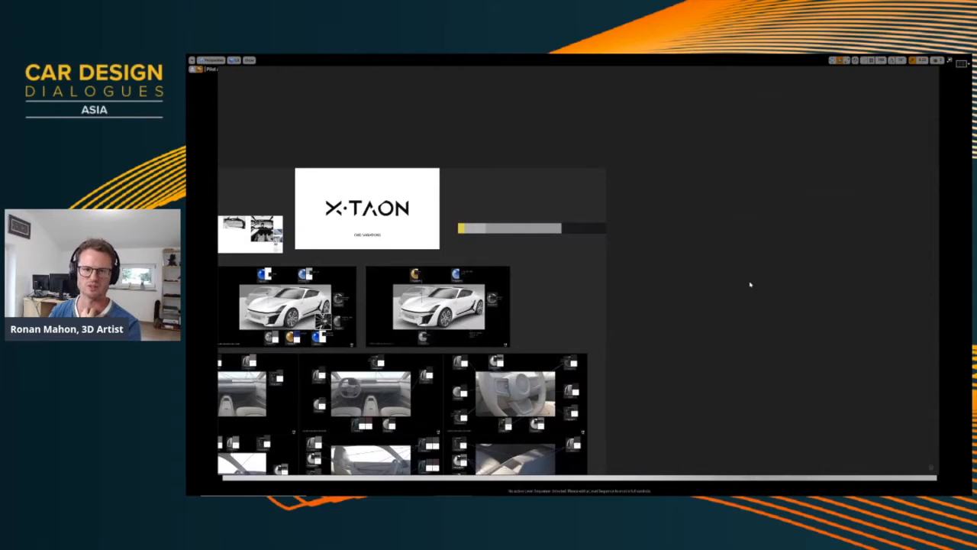
right_click_drag(750, 284, 187, 290)
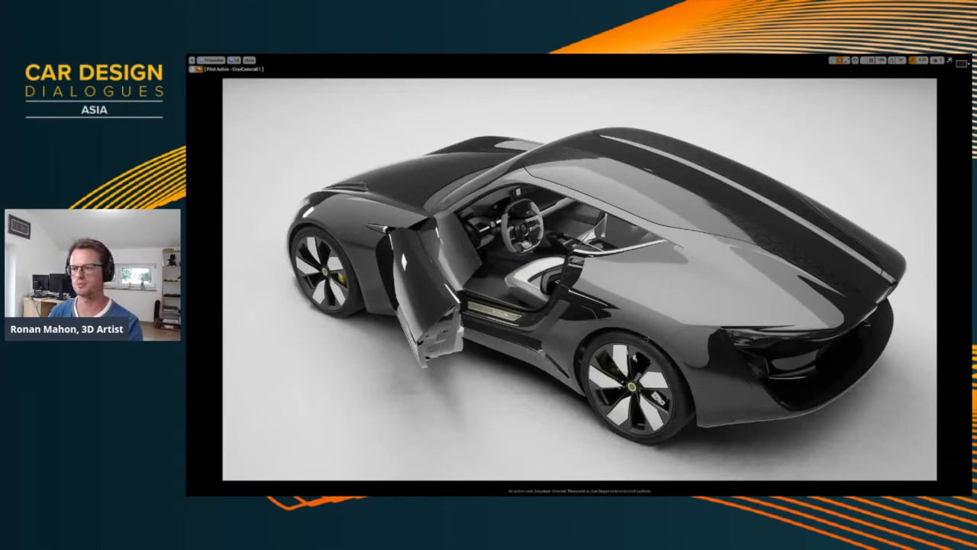
Switch to Adobe Substance 3D Painter, place the colour palette strip below the material thumbnails, and frame the door panel
right_click_drag(647, 339, 638, 377)
key("super")
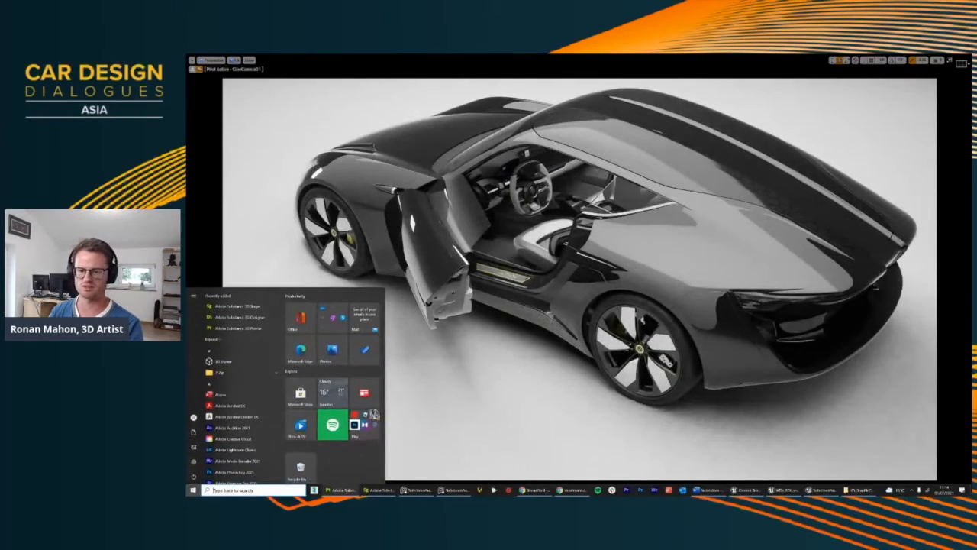
left_click(342, 489)
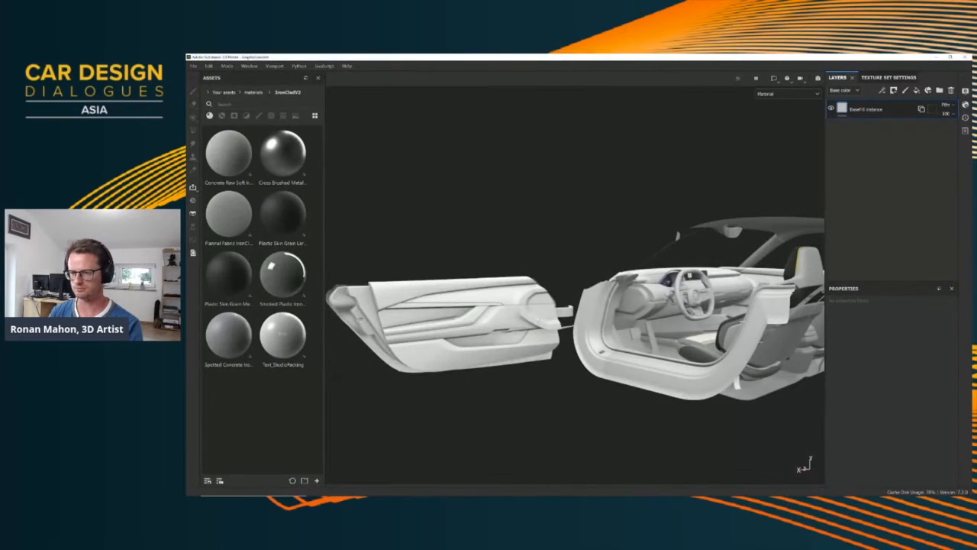
left_click_drag(539, 319, 384, 380, "alt")
left_click_drag(190, 404, 240, 468)
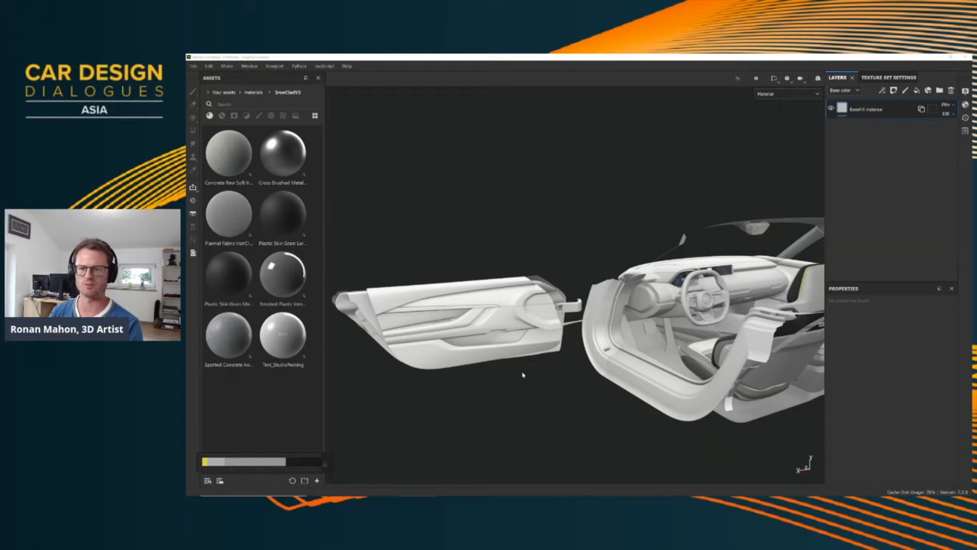
left_click_drag(575, 337, 512, 306, "alt")
scroll(574, 348, "up", 4)
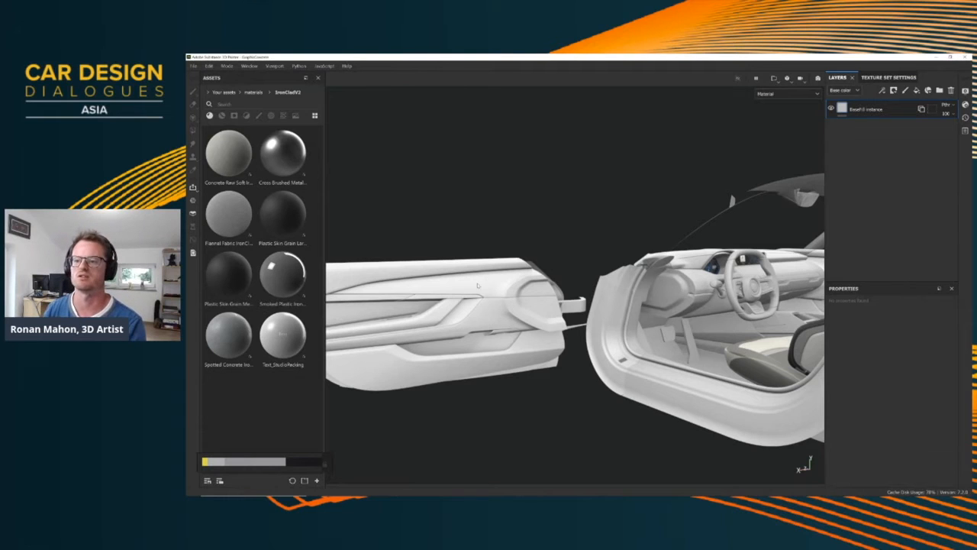
Apply the Plastic Skin Grain Medium IronClad material to the door as a new layer above the base fill
scroll(478, 285, "up", 5)
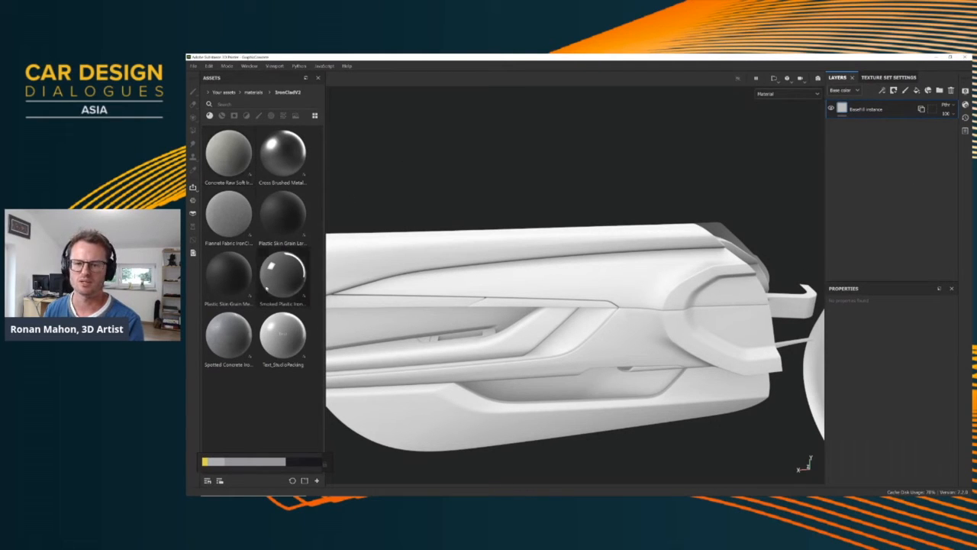
left_click_drag(226, 284, 893, 122)
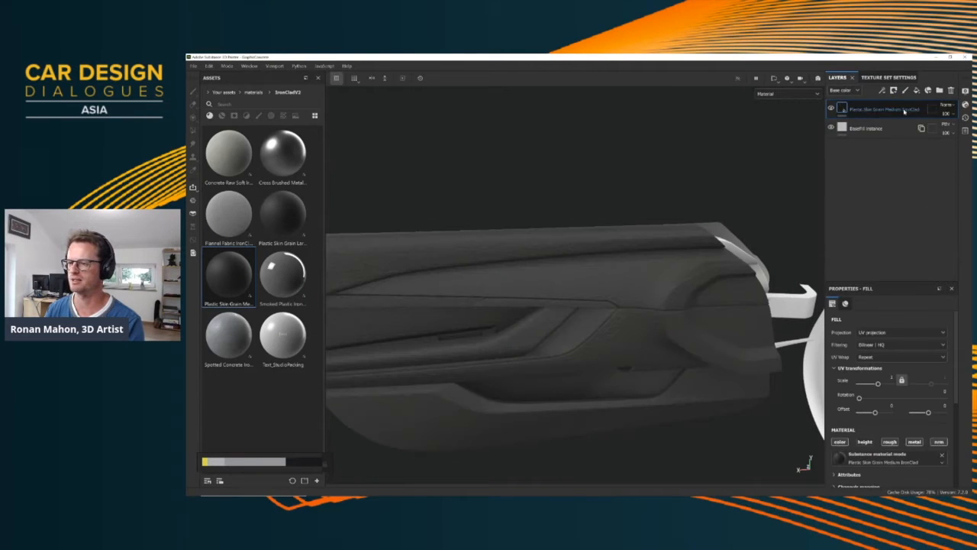
left_click_drag(486, 245, 560, 269, "alt")
scroll(608, 276, "up", 2)
scroll(608, 276, "down", 4)
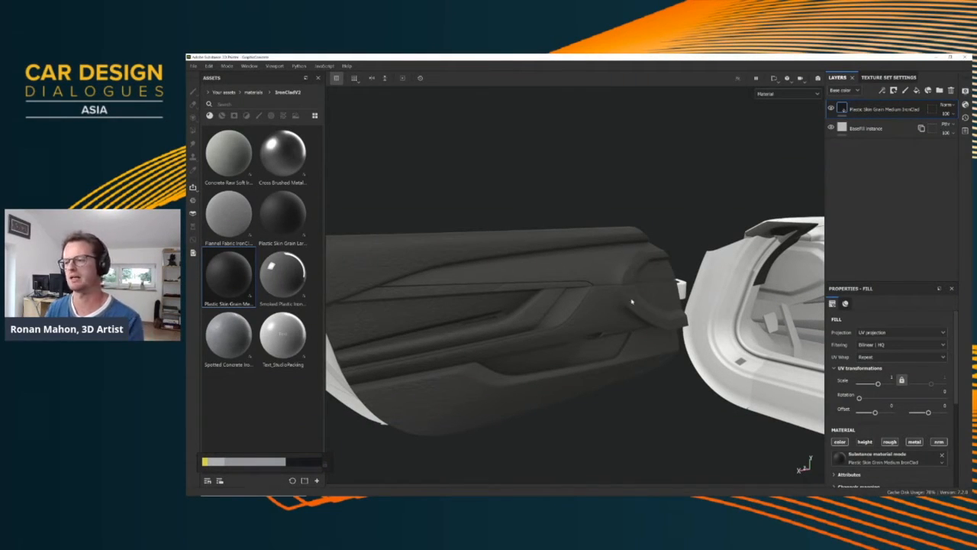
mouse_move(631, 298)
left_mouse_down("alt")
mouse_move(716, 300)
mouse_move(610, 288)
mouse_move(649, 288)
mouse_move(613, 305)
left_mouse_up("alt")
Display the ID mesh map on the model and examine the colour-coded material regions of the door and cabin
scroll(608, 288, "down", 6)
key("b")
key("b")
key("b")
key("b")
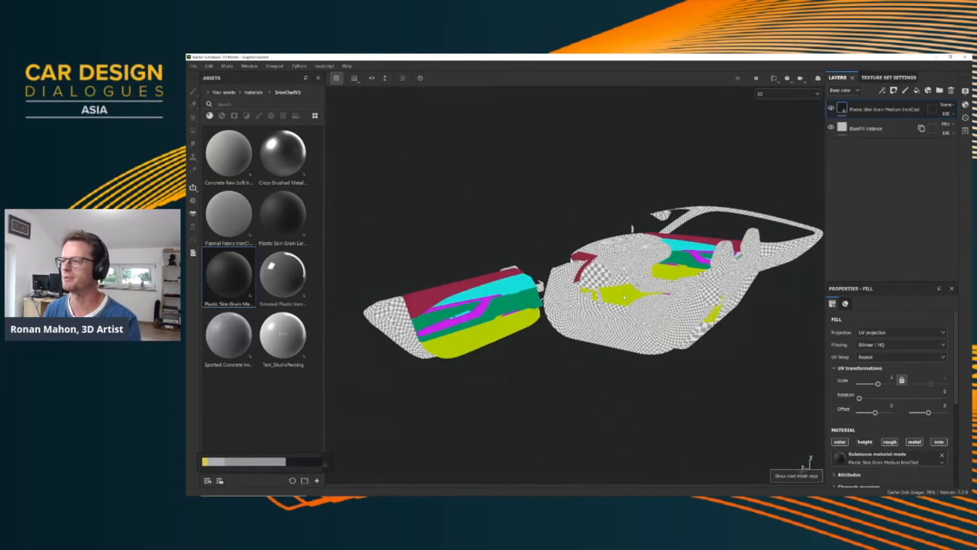
key("shift+b")
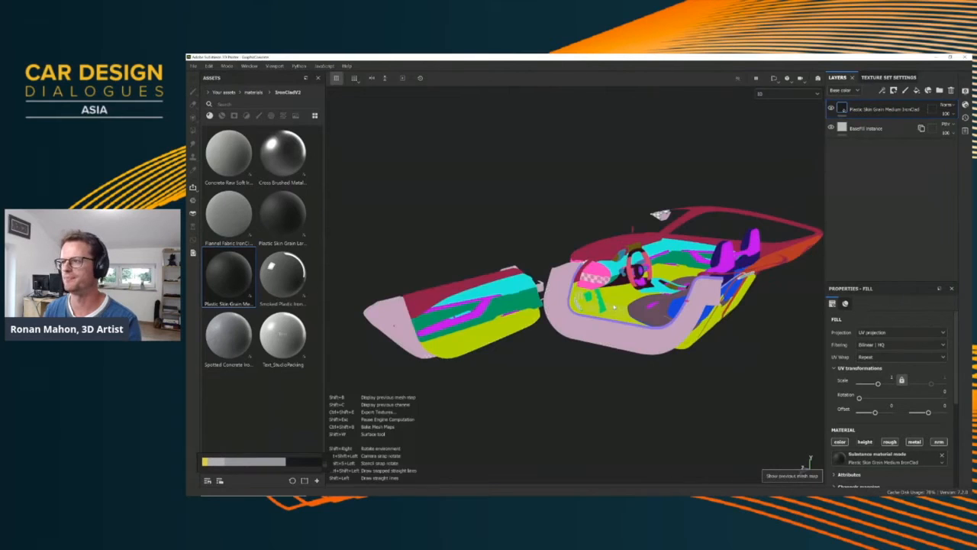
left_click_drag(613, 305, 574, 297, "alt")
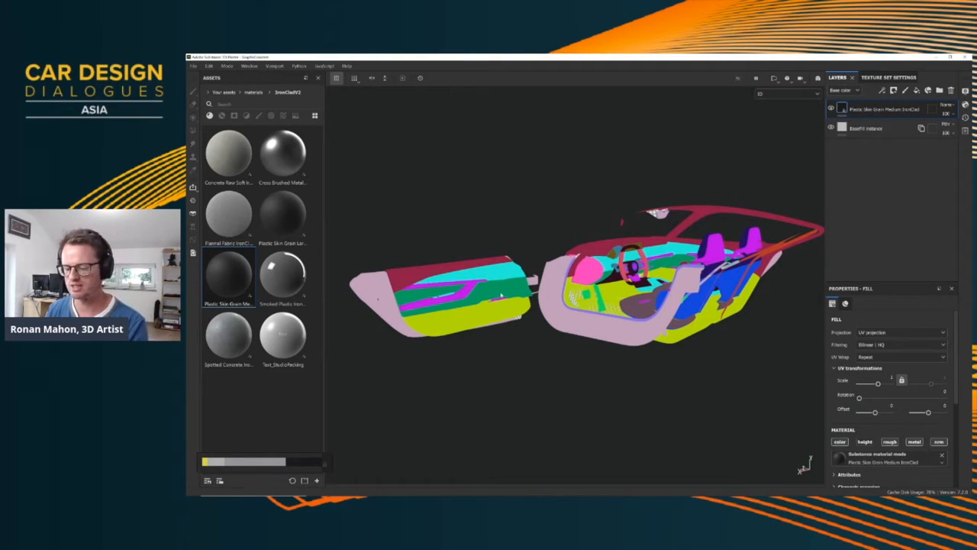
Return to the material view and mask the Plastic Skin Grain Medium layer to the upper door section using a colour selection of its red ID
key("m")
scroll(486, 301, "up", 5)
left_click_drag(451, 242, 543, 283, "alt")
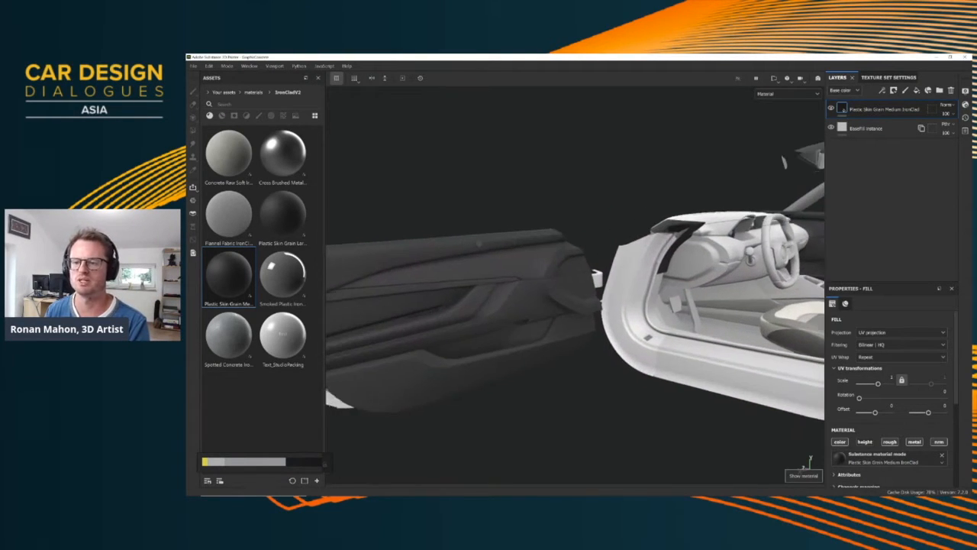
scroll(504, 275, "up", 3)
scroll(474, 275, "up", 3)
left_click_drag(474, 275, 443, 267, "alt")
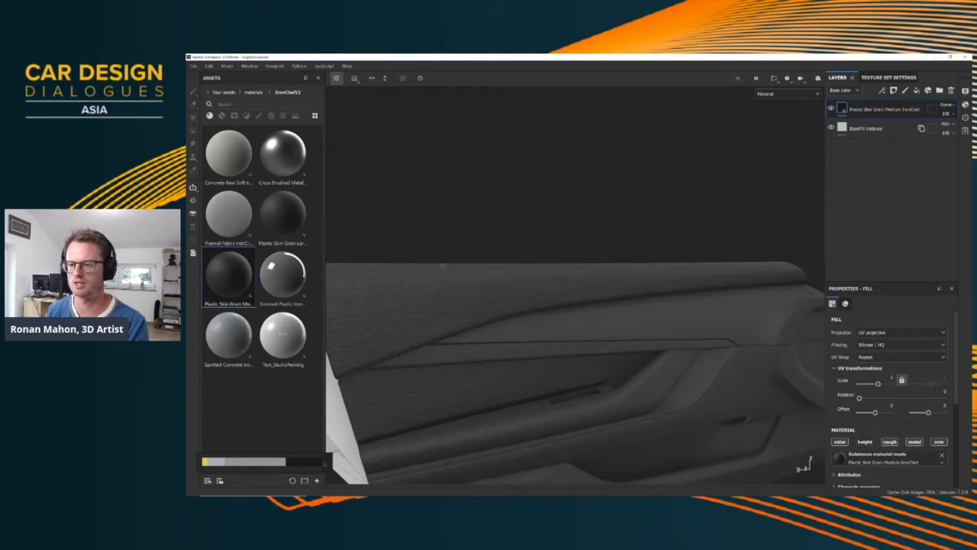
right_click(859, 109)
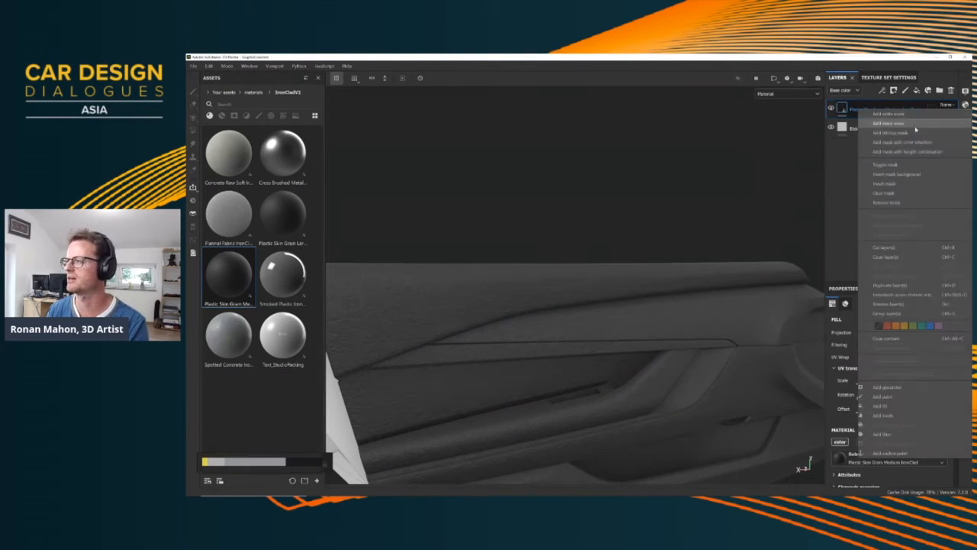
left_click(902, 142)
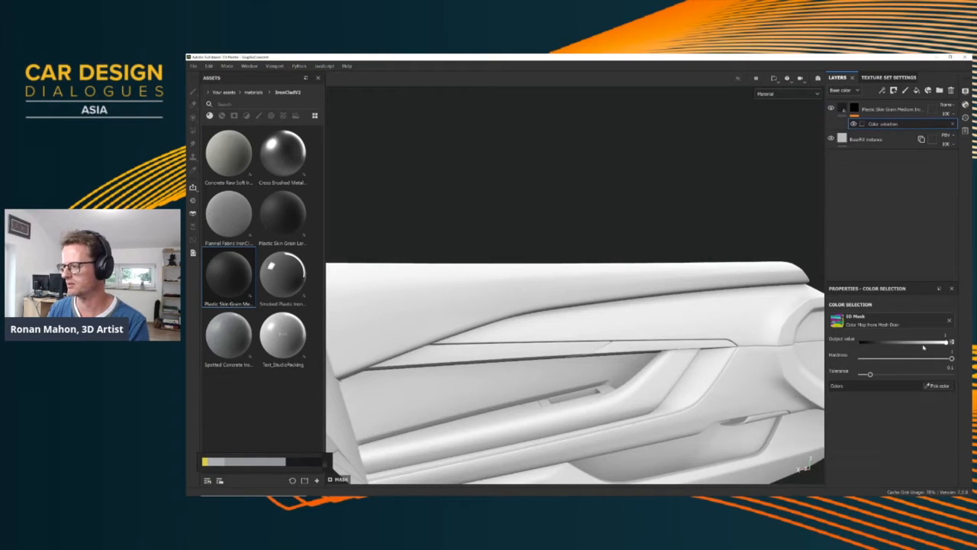
left_click(939, 388)
left_click(534, 278)
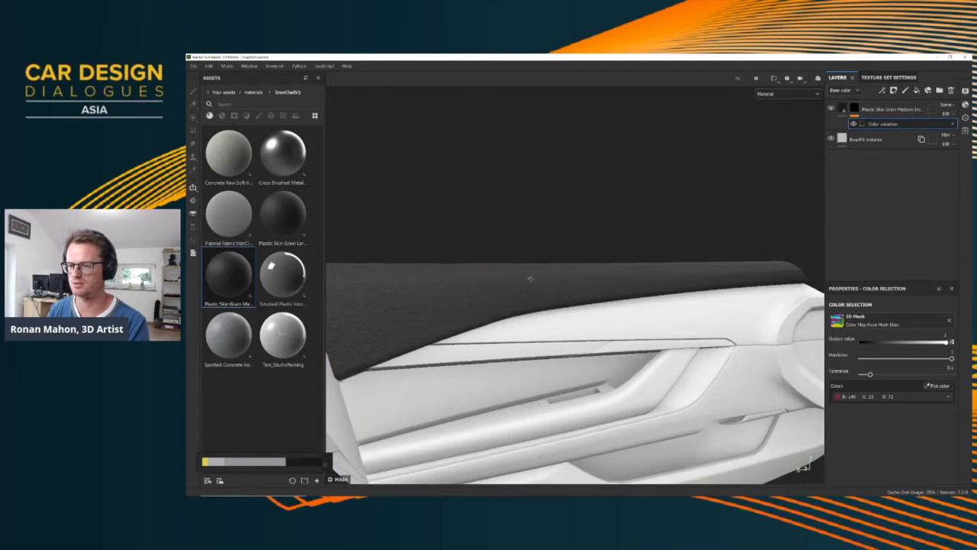
Set the UV scale of the Plastic Skin Grain Medium layer to 4 and inspect the grain up close
scroll(519, 287, "up", 5)
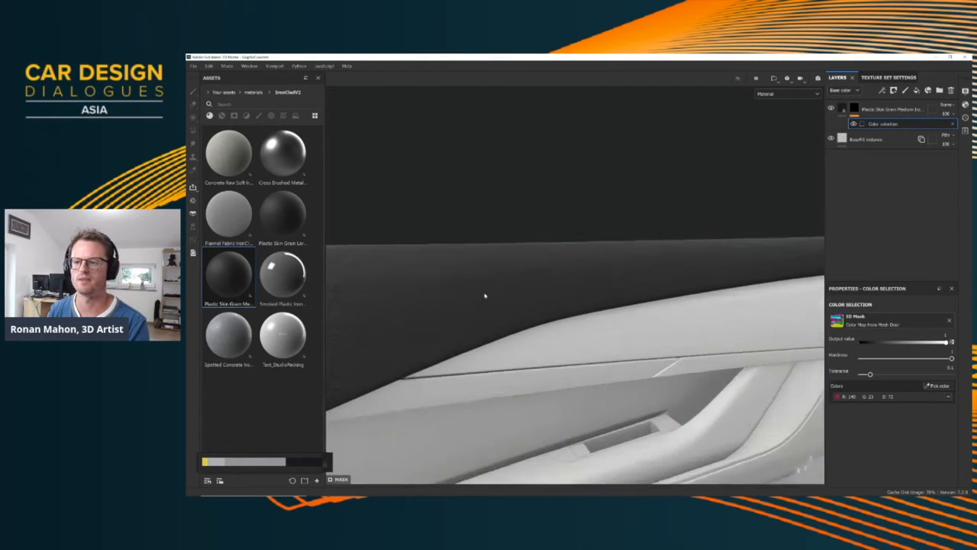
left_click_drag(507, 276, 512, 303, "alt")
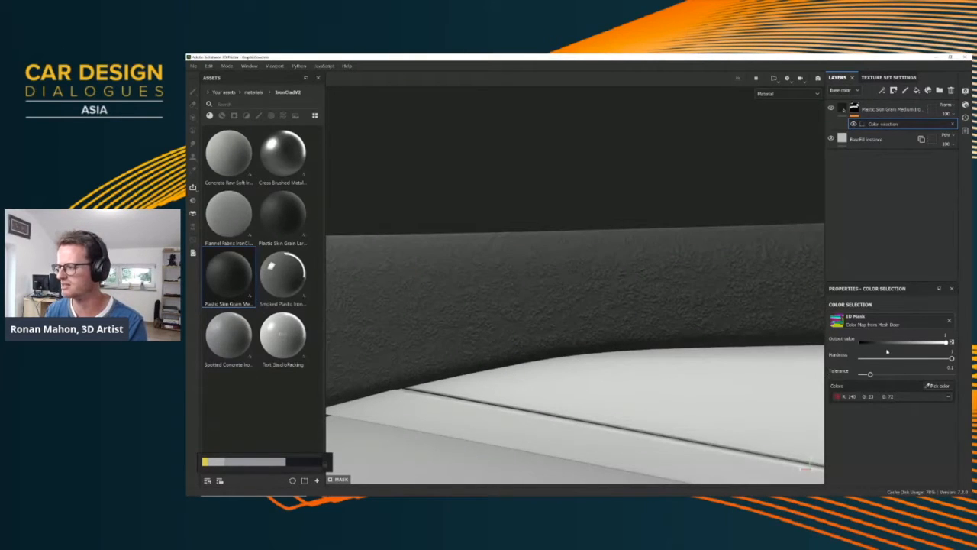
left_click(843, 109)
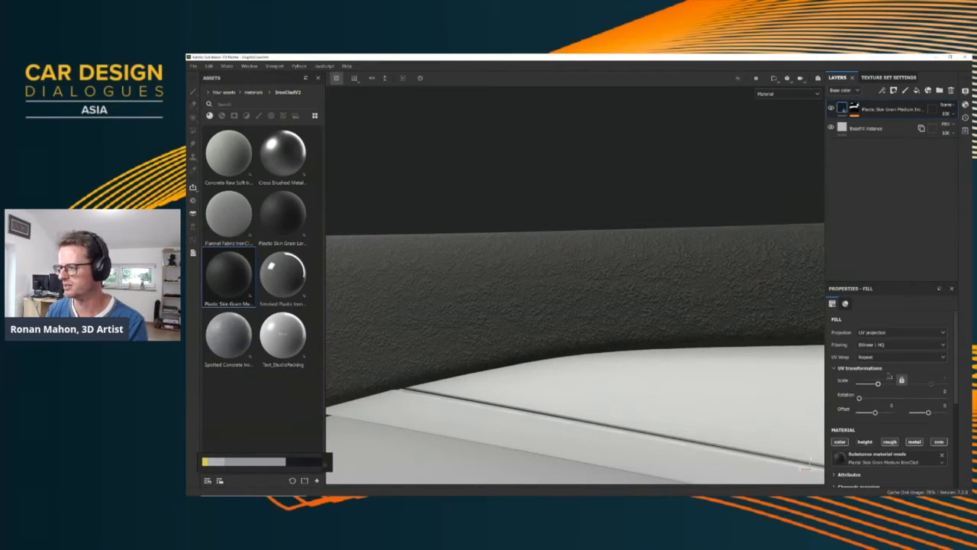
left_click_drag(889, 377, 901, 380)
type("4")
key("Return")
scroll(533, 291, "up", 2)
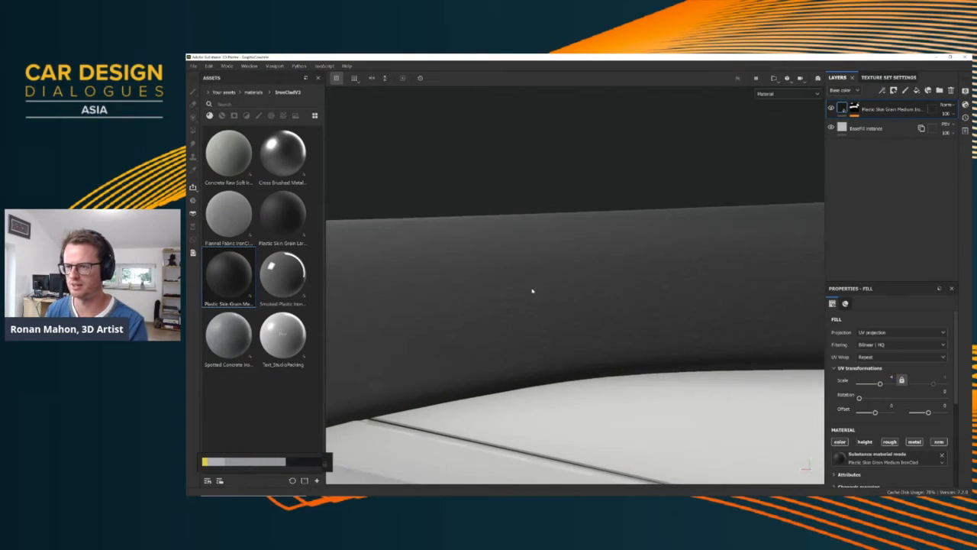
left_click_drag(534, 291, 635, 290, "alt")
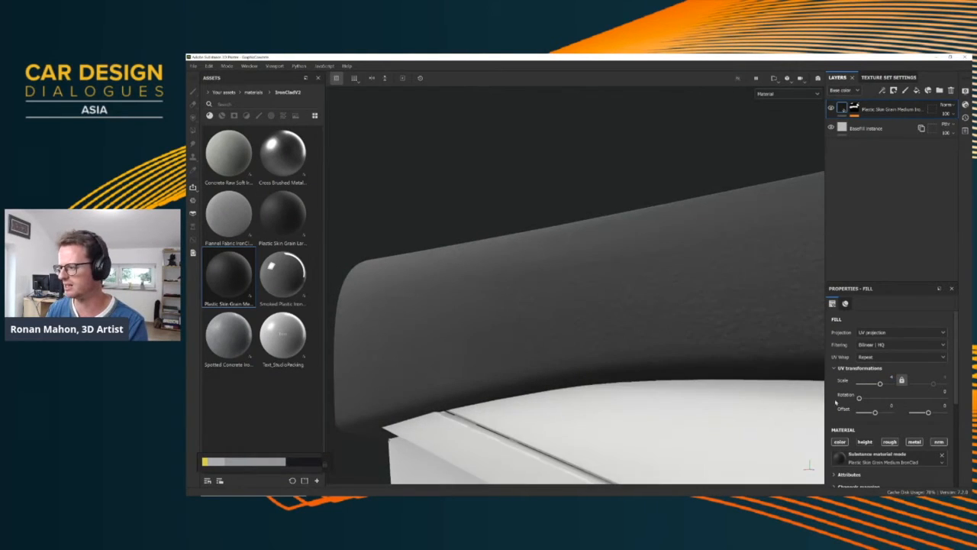
Lower the roughness of the Plastic Skin Grain Medium material to about 0.42
scroll(878, 413, "down", 5)
left_click_drag(903, 431, 885, 430)
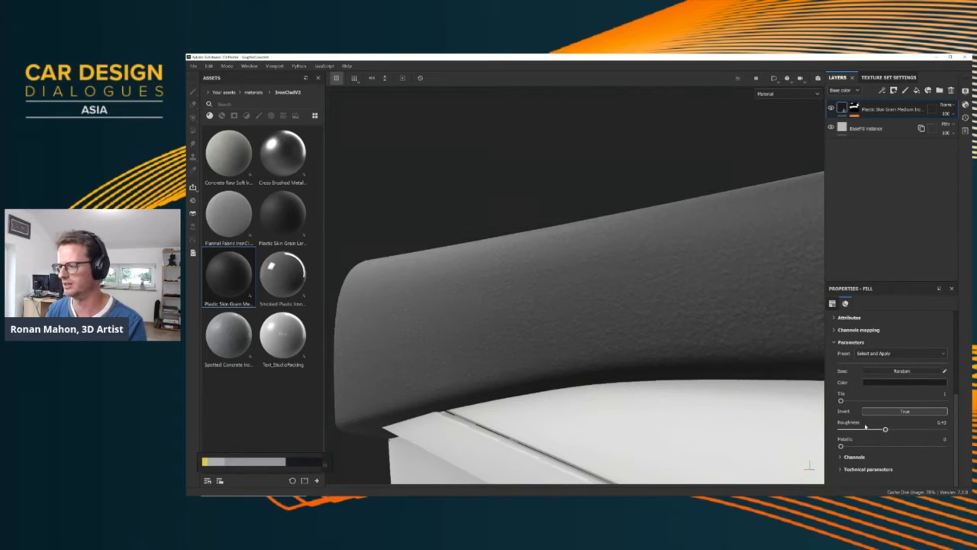
left_click_drag(632, 327, 551, 309, "alt")
scroll(578, 301, "down", 5)
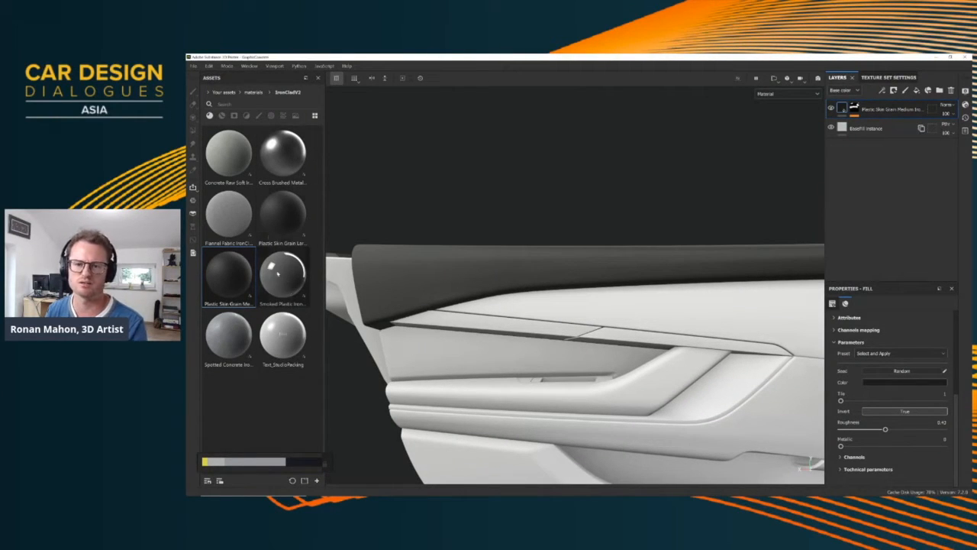
Add Smoked Plastic IronClad as a new layer and mask it by colour selection to the cyan-ID insert below the upper door section
left_click_drag(284, 288, 890, 113)
right_click(858, 109)
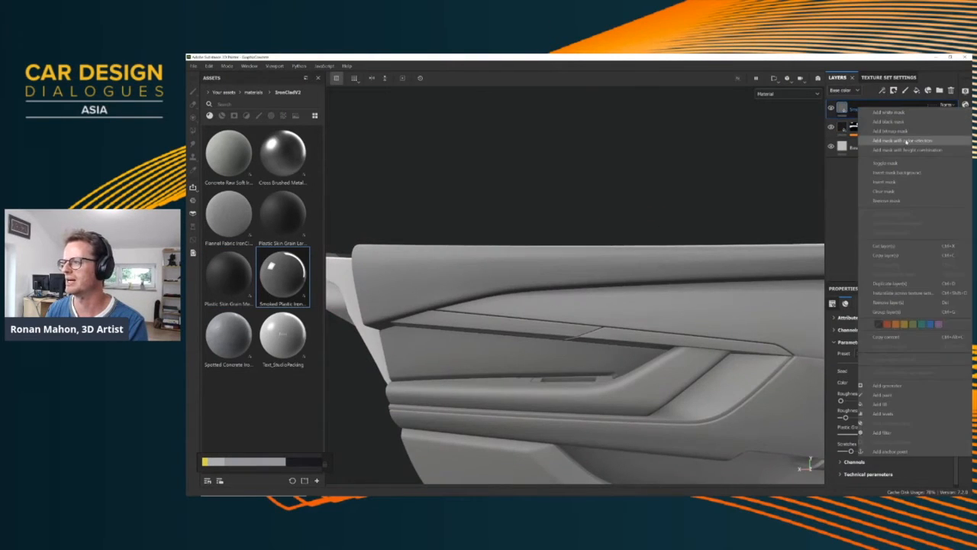
left_click(893, 140)
left_click(938, 385)
left_click(660, 304)
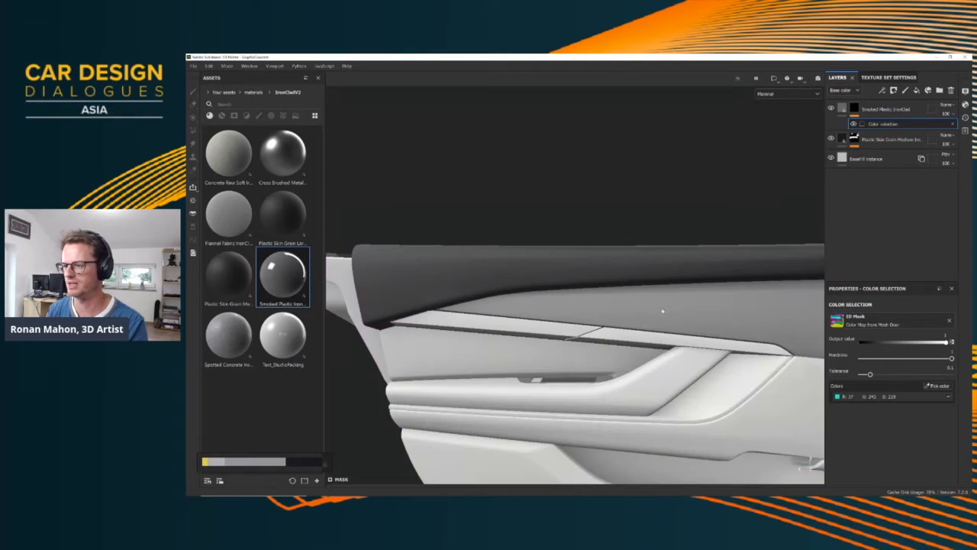
left_click_drag(580, 284, 594, 320, "alt")
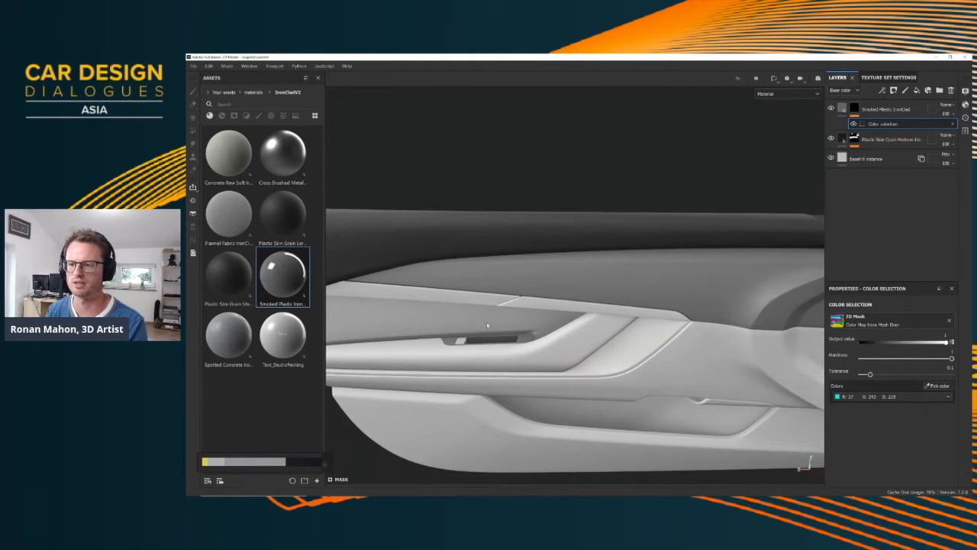
Add Cross Brushed Metal IronClad as a new layer and mask it by colour selection to the purple-ID door trim strip and armrest
middle_click_drag(487, 325, 542, 286, "alt")
scroll(542, 286, "up", 2)
middle_click_drag(612, 294, 560, 299, "alt")
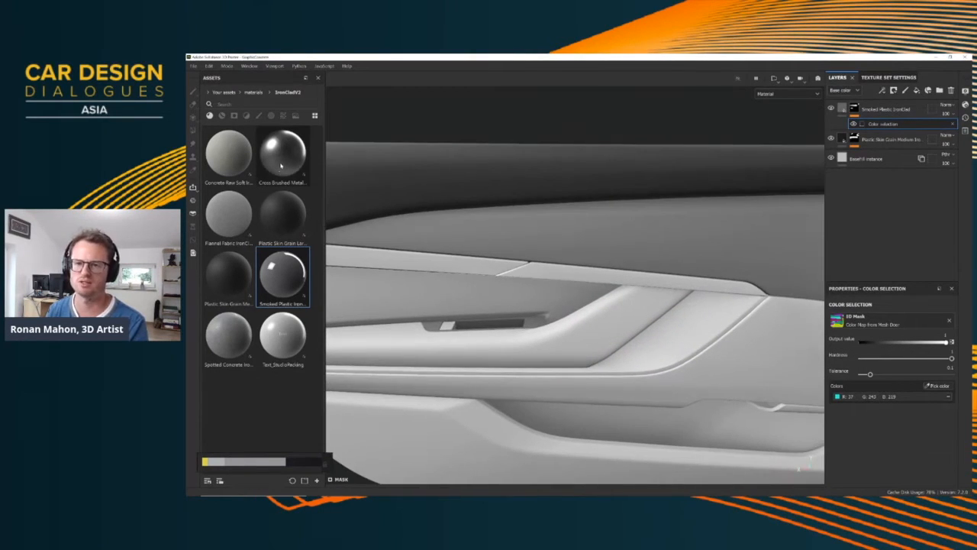
left_click_drag(281, 164, 754, 190)
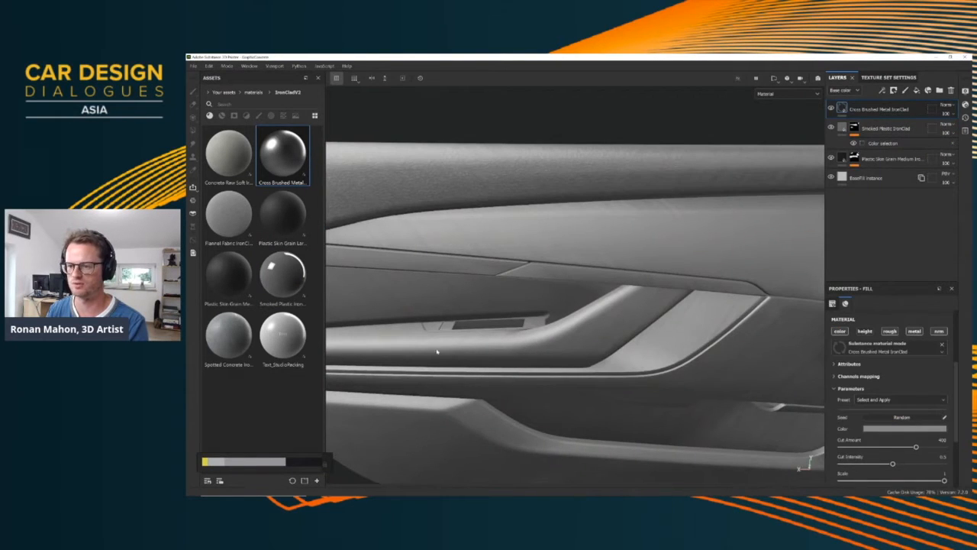
mouse_move(592, 309)
left_mouse_down("alt")
mouse_move(445, 259)
mouse_move(592, 260)
left_mouse_up("alt")
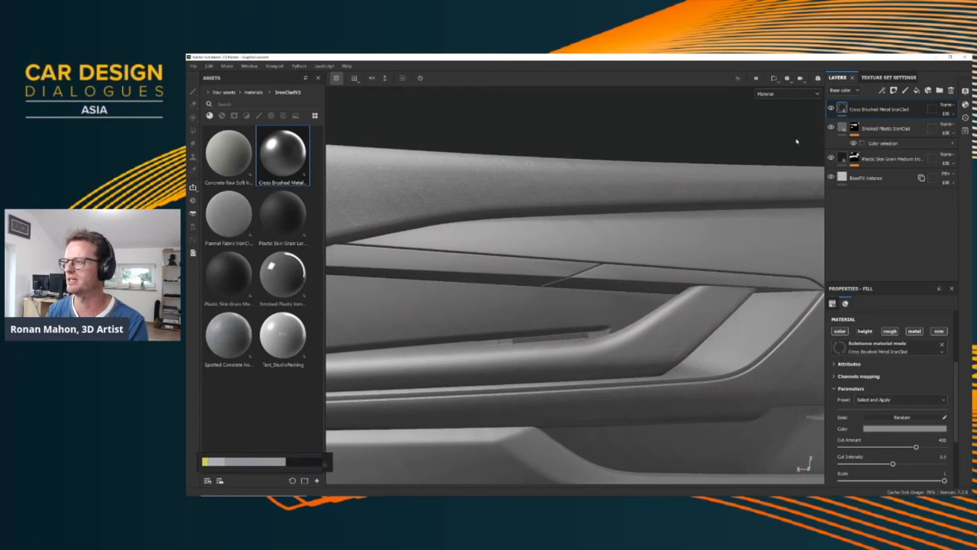
right_click(857, 107)
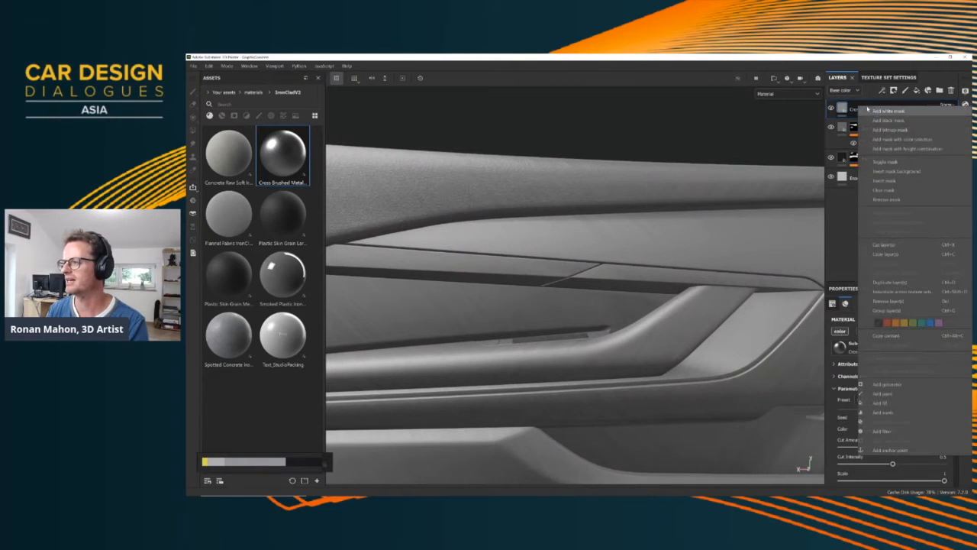
left_click(901, 139)
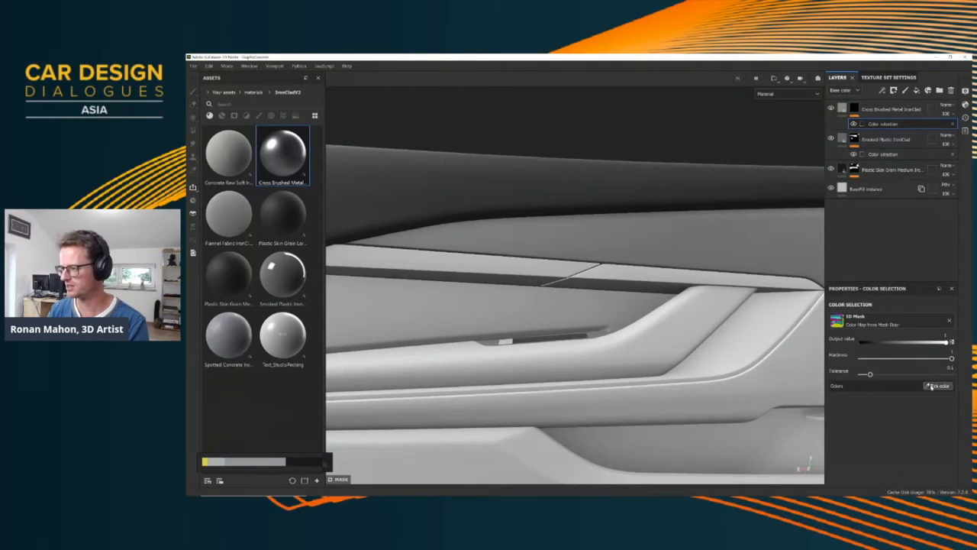
left_click(939, 386)
left_click(608, 267)
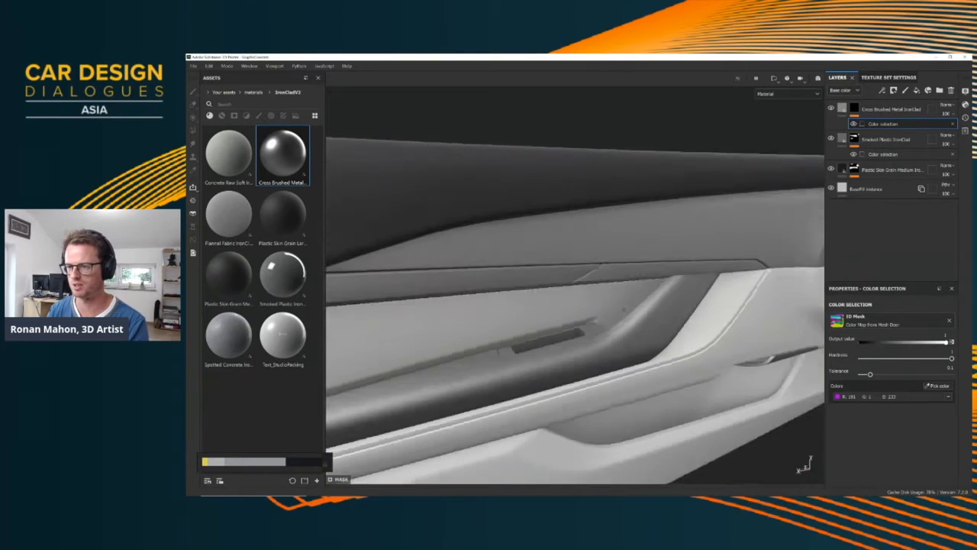
Apply the Straight Brushed Aluminum preset to the Cross Brushed Metal fill layer
mouse_move(561, 331)
left_mouse_down("alt")
mouse_move(560, 285)
mouse_move(513, 278)
mouse_move(556, 276)
mouse_move(523, 289)
left_mouse_up("alt")
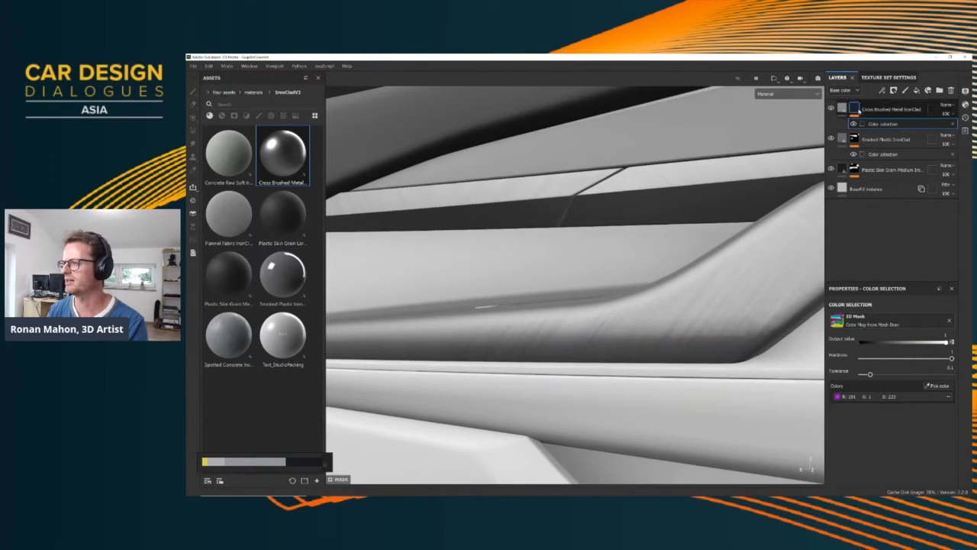
left_click(842, 107)
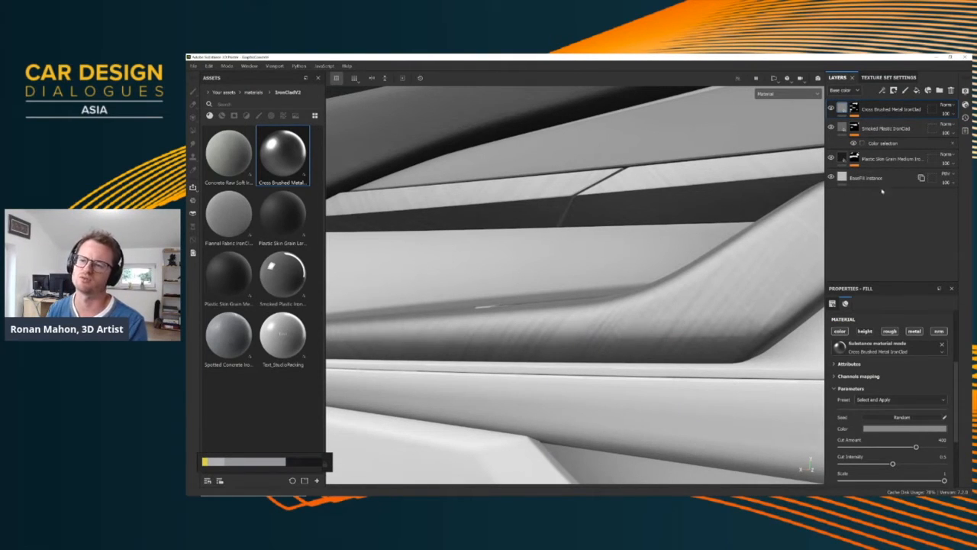
left_click(898, 399)
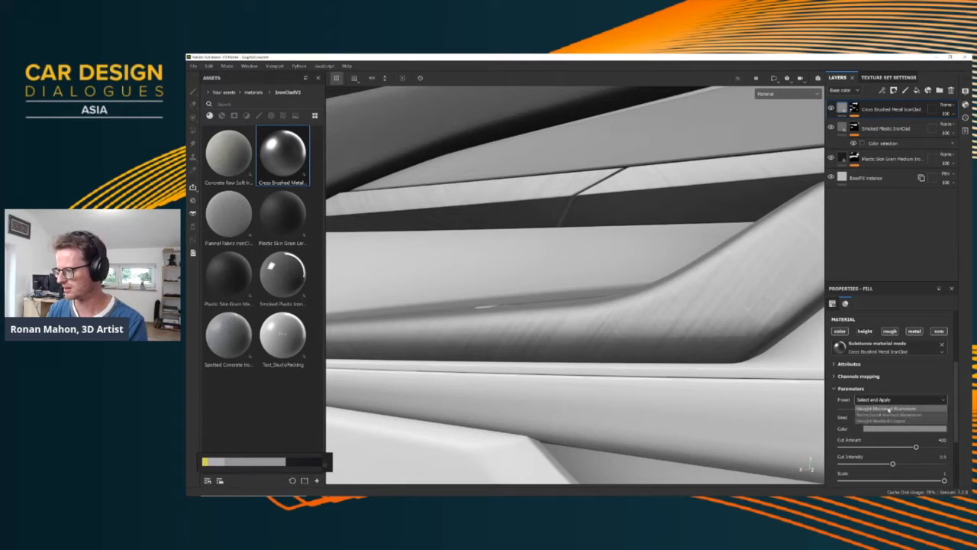
left_click(901, 376)
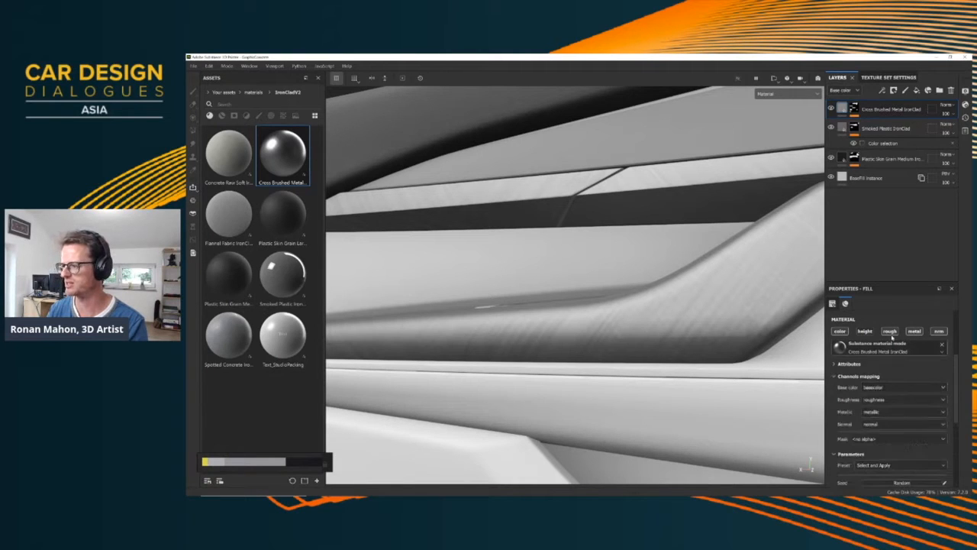
left_click(840, 377)
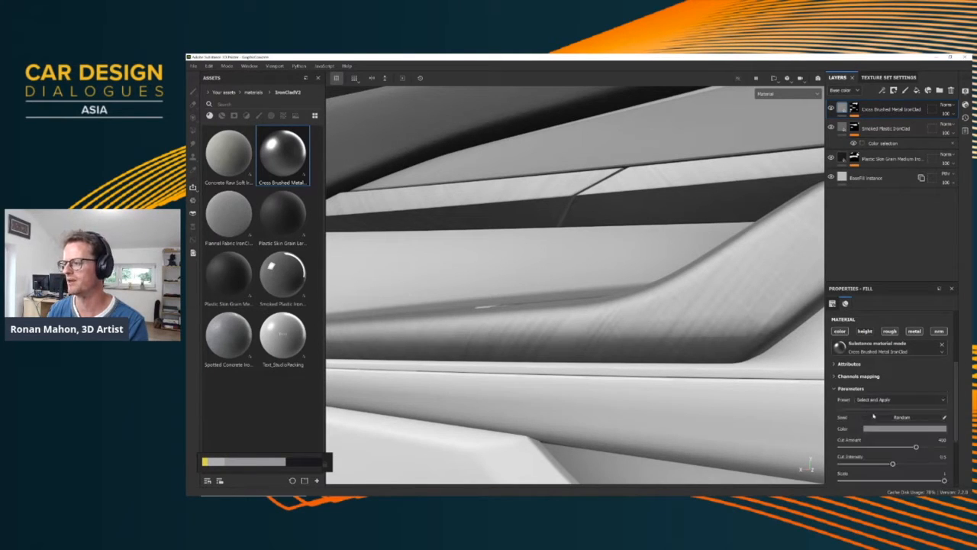
scroll(913, 420, "down", 2)
scroll(900, 388, "up", 2)
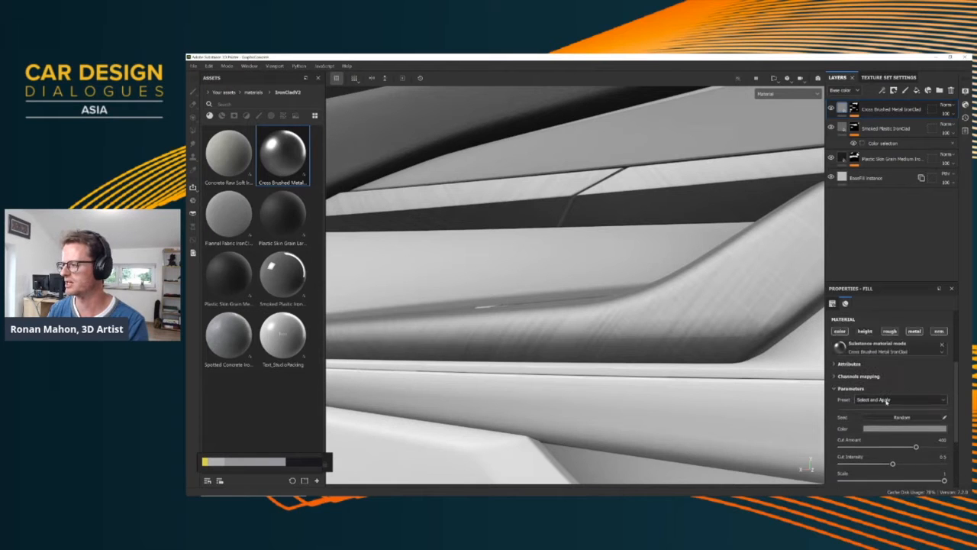
left_click(871, 399)
left_click(883, 409)
Set the UV scale of the Cross Brushed Metal layer to 4
mouse_move(603, 342)
left_mouse_down("alt")
mouse_move(679, 354)
mouse_move(341, 330)
left_mouse_up("alt")
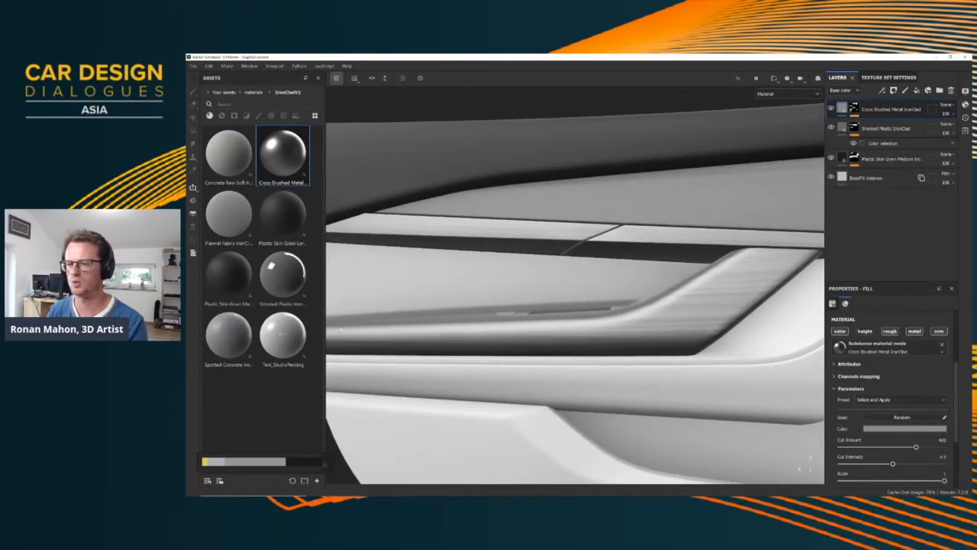
scroll(885, 344, "up", 3)
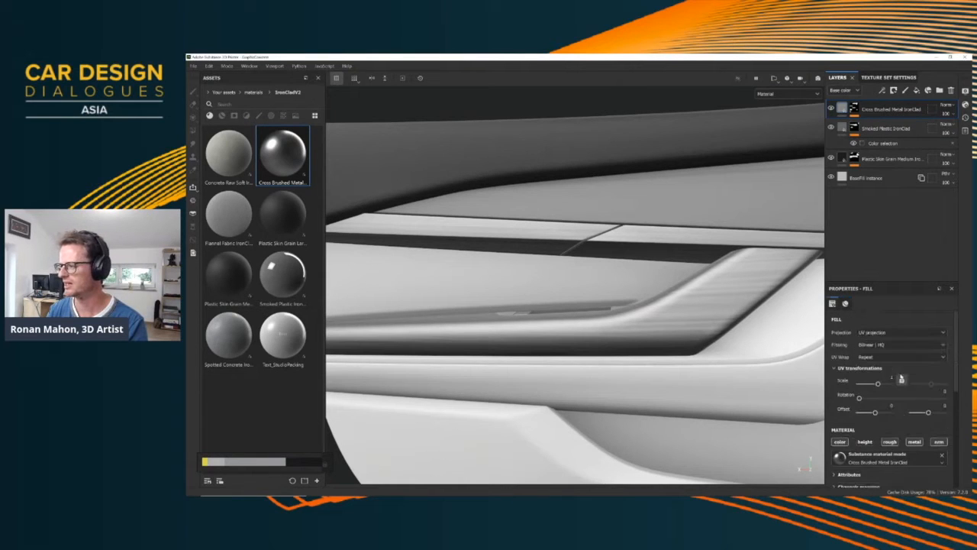
type("4")
key("Return")
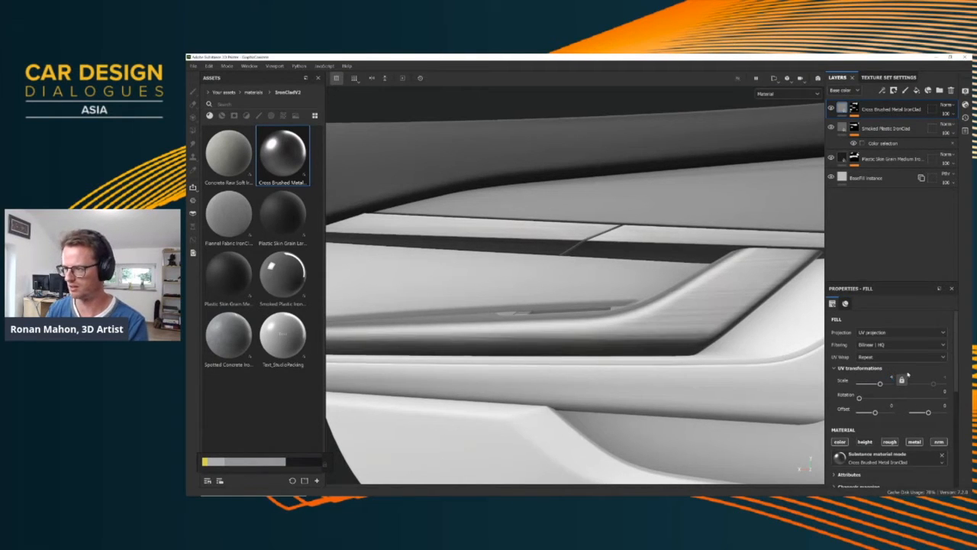
Add Flannel Fabric IronClad as a new layer and mask it by colour selection to the green-ID middle section of the door
mouse_move(658, 302)
left_mouse_down("alt")
mouse_move(650, 332)
mouse_move(603, 307)
mouse_move(630, 308)
mouse_move(561, 278)
mouse_move(608, 290)
left_mouse_up("alt")
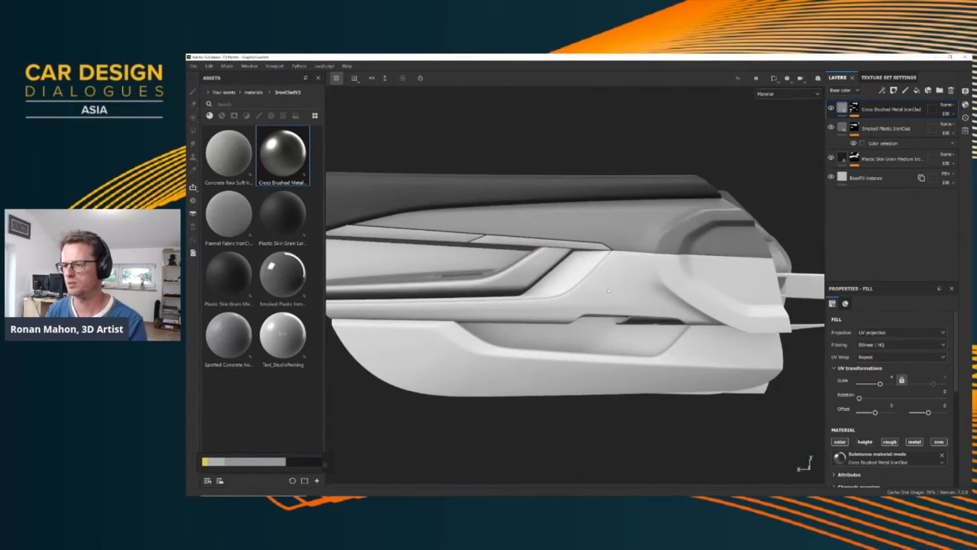
left_click_drag(228, 214, 880, 107)
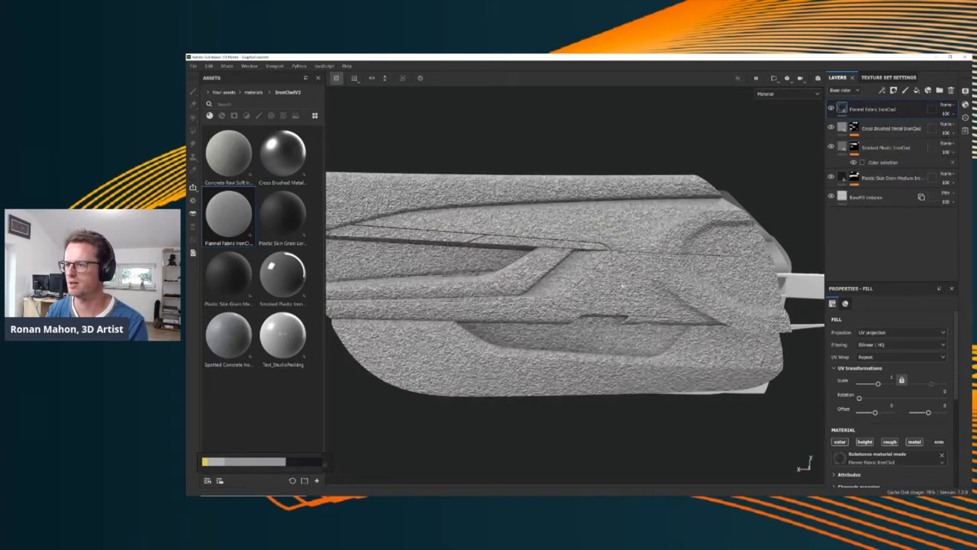
right_click(895, 108)
left_click(906, 143)
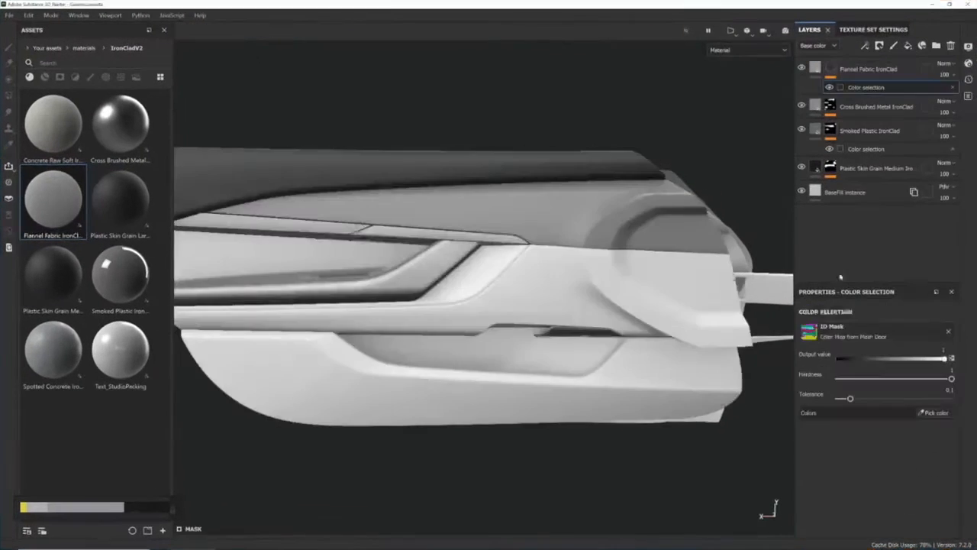
left_click(936, 412)
left_click(580, 290)
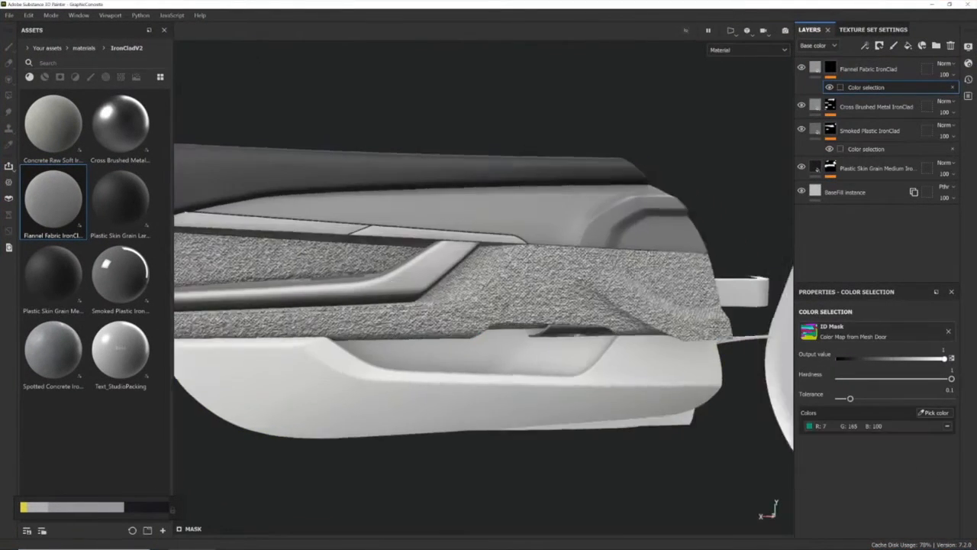
Set the Flannel Fabric layer's UV scale to 8 after trying 4, and swap its height channel for the normal channel
scroll(498, 299, "up", 6)
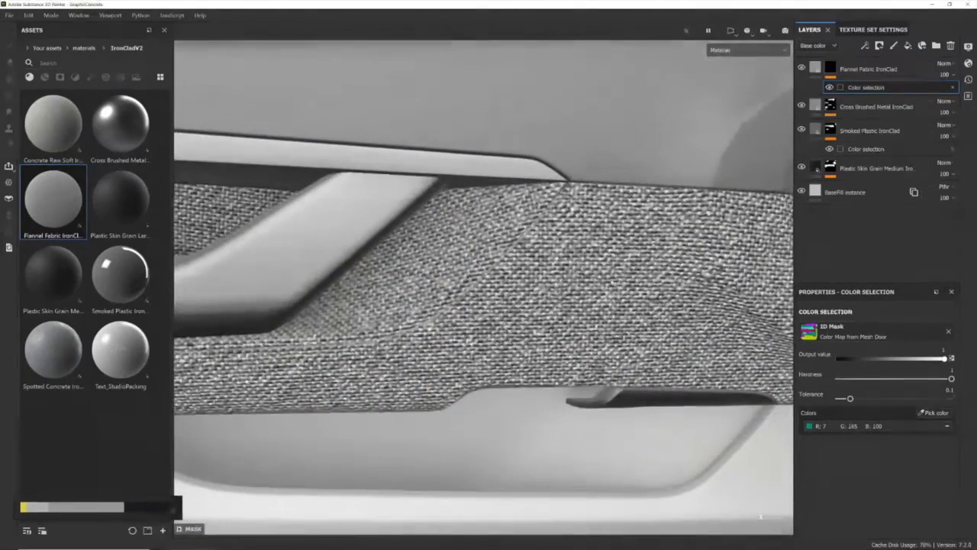
left_click(816, 69)
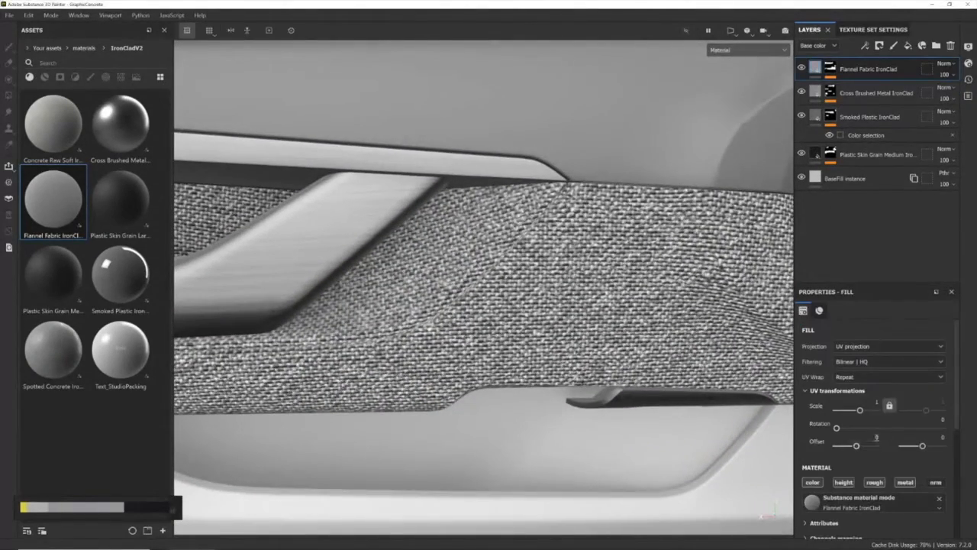
type("4")
key("Return")
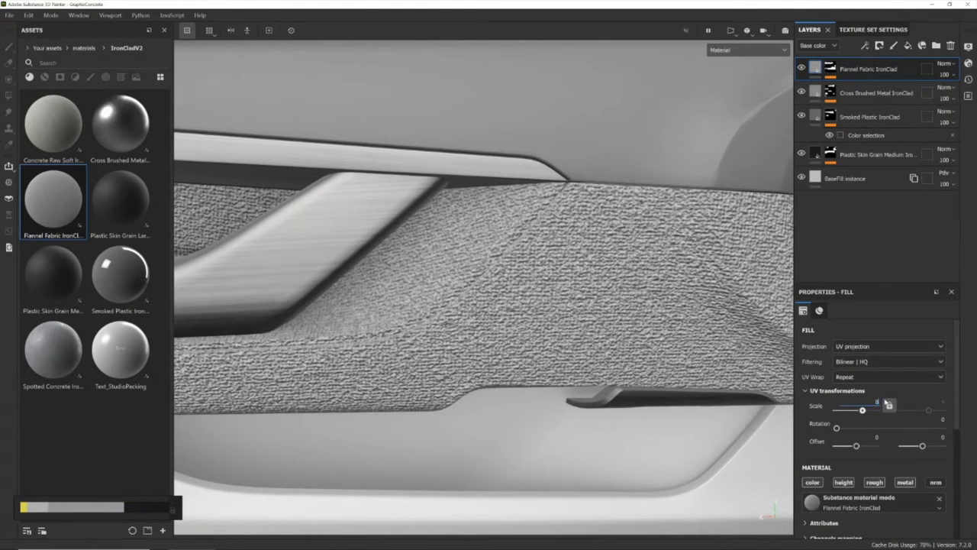
type("8")
key("Return")
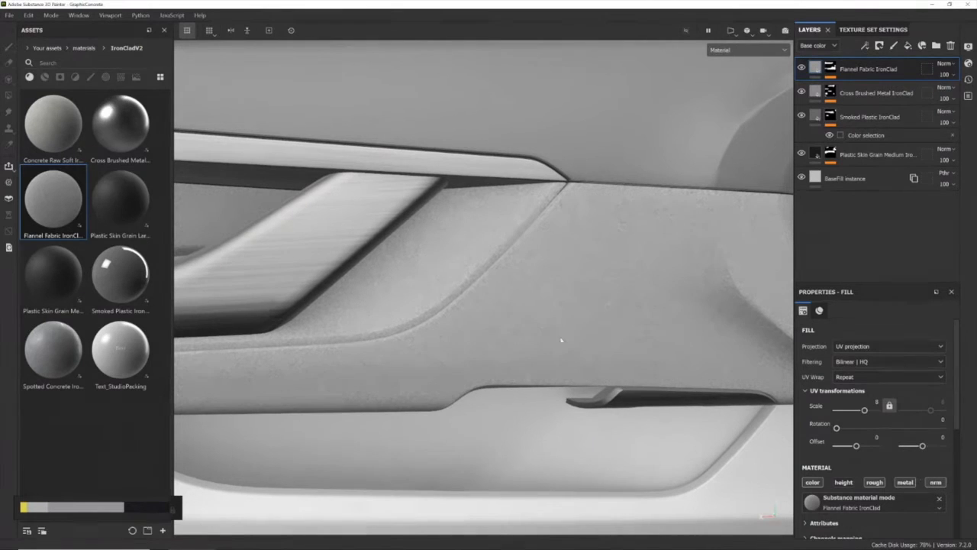
Reduce the UV scale of the Flannel Fabric layer to 6
left_click_drag(561, 340, 525, 293, "alt")
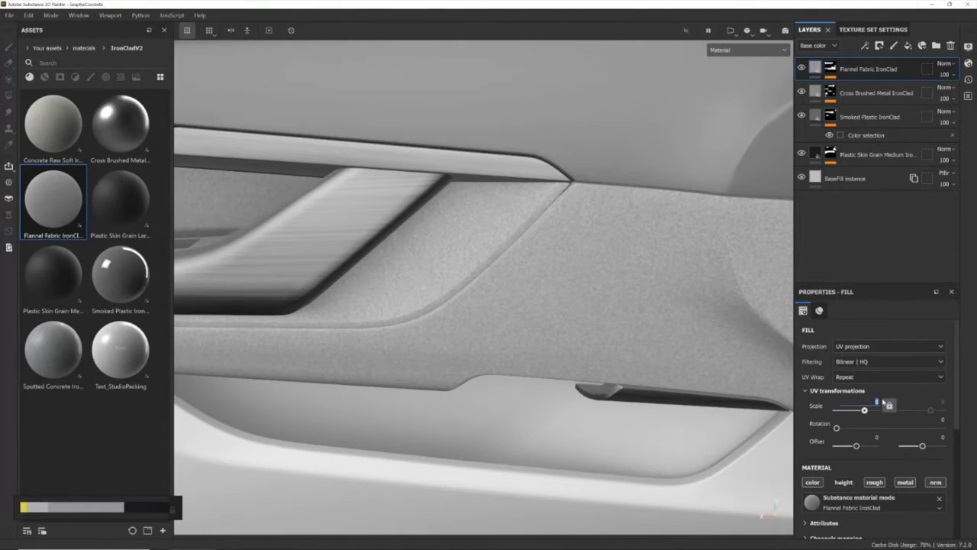
type("6")
key("Return")
left_click_drag(467, 290, 530, 297, "alt")
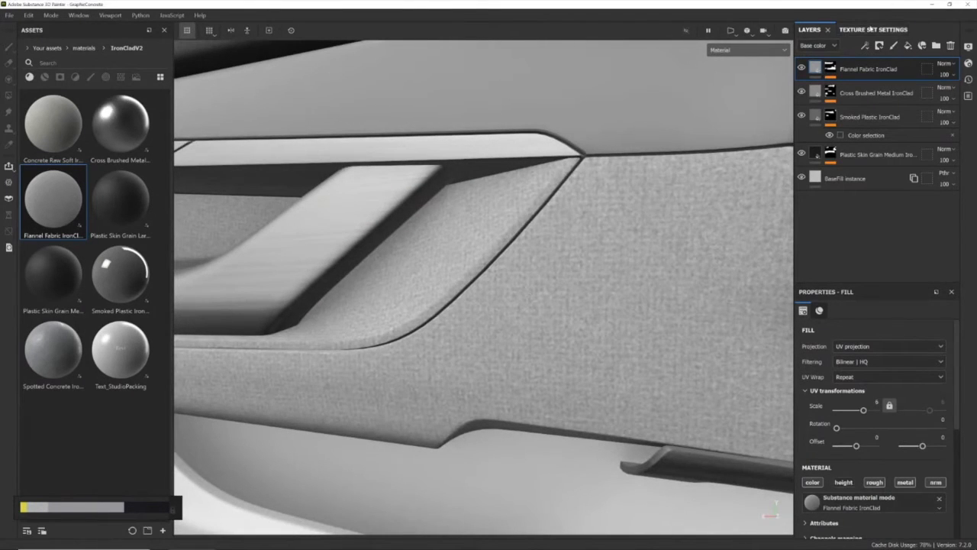
Set the size of the Door texture set to 4096
left_click(873, 29)
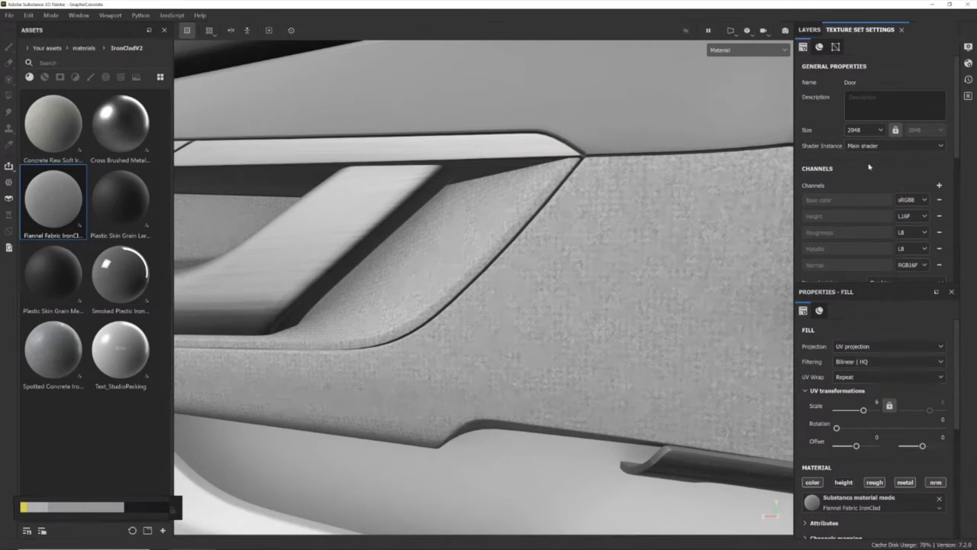
left_click(863, 130)
left_click(858, 194)
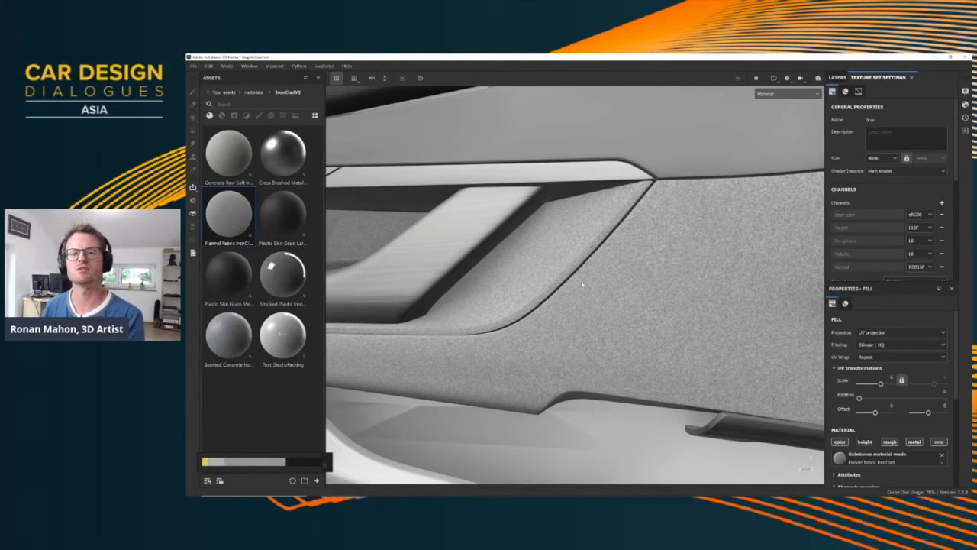
Examine the flannel fabric texture on the door both close up and from a distance
left_click_drag(573, 288, 659, 286, "alt")
scroll(537, 271, "up", 4)
scroll(536, 270, "down", 3)
scroll(566, 249, "up", 3)
scroll(554, 262, "down", 4)
scroll(633, 263, "up", 3)
scroll(633, 262, "down", 5)
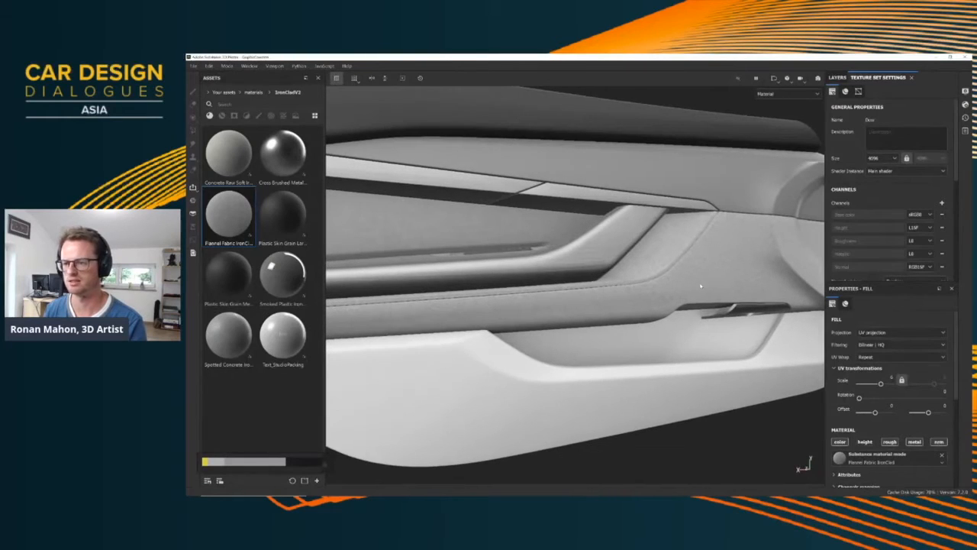
Add Spotted Concrete IronClad as a new layer and mask it by colour selection to the yellow-ID lower door panel
left_click(837, 77)
left_click_drag(529, 394, 551, 356, "alt")
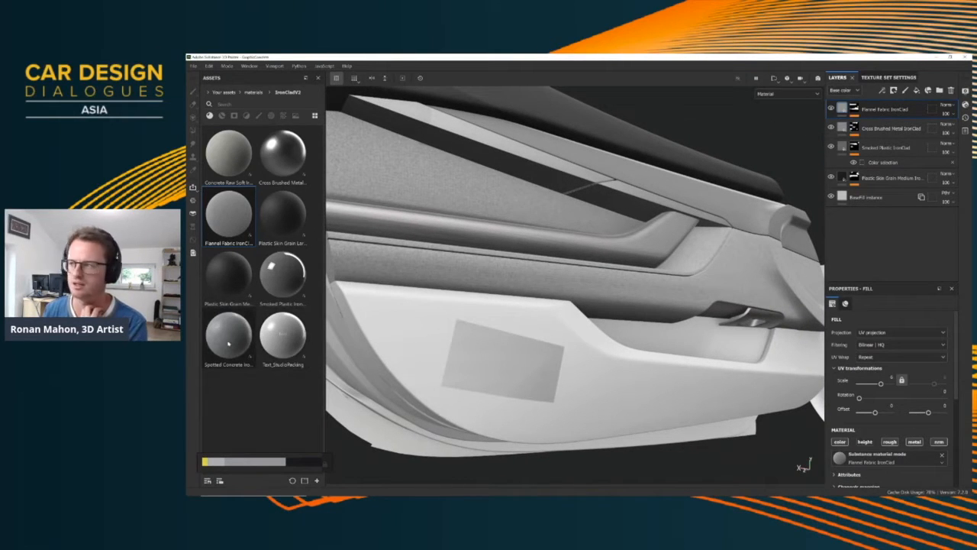
left_click_drag(228, 343, 885, 108)
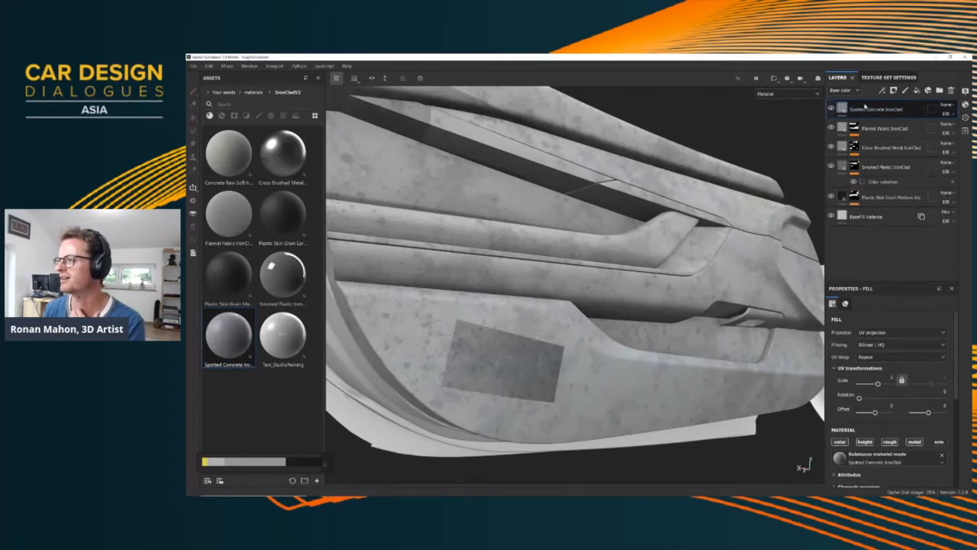
right_click(866, 108)
left_click(859, 143)
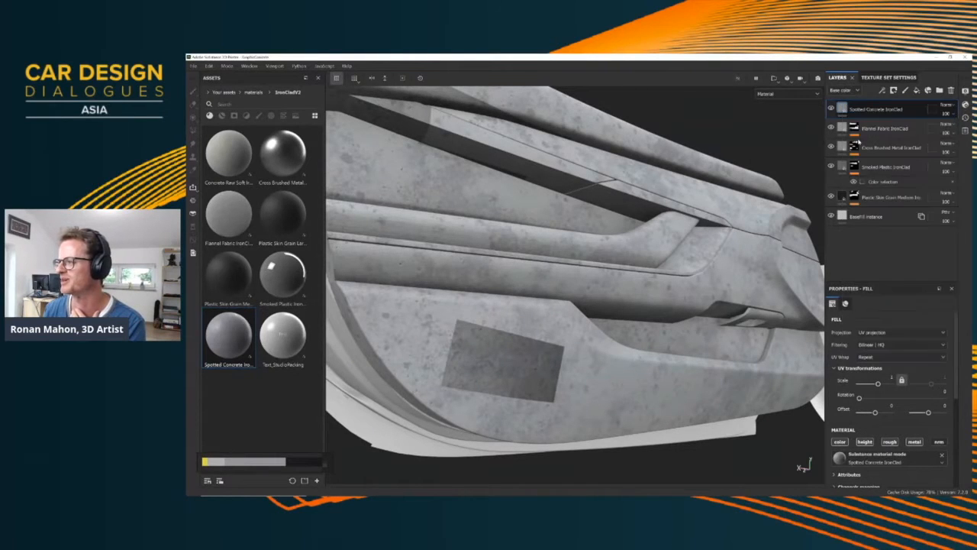
left_click(939, 386)
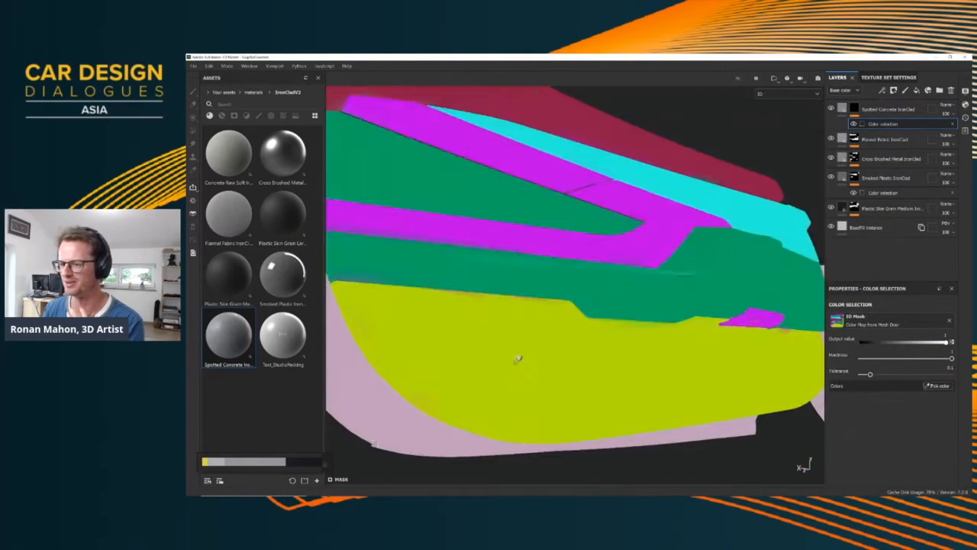
left_click(518, 359)
Set the Main Color of the Spotted Concrete layer to the grey sampled from the colour reference strip
left_click_drag(556, 329, 645, 320, "alt")
scroll(576, 336, "up", 2)
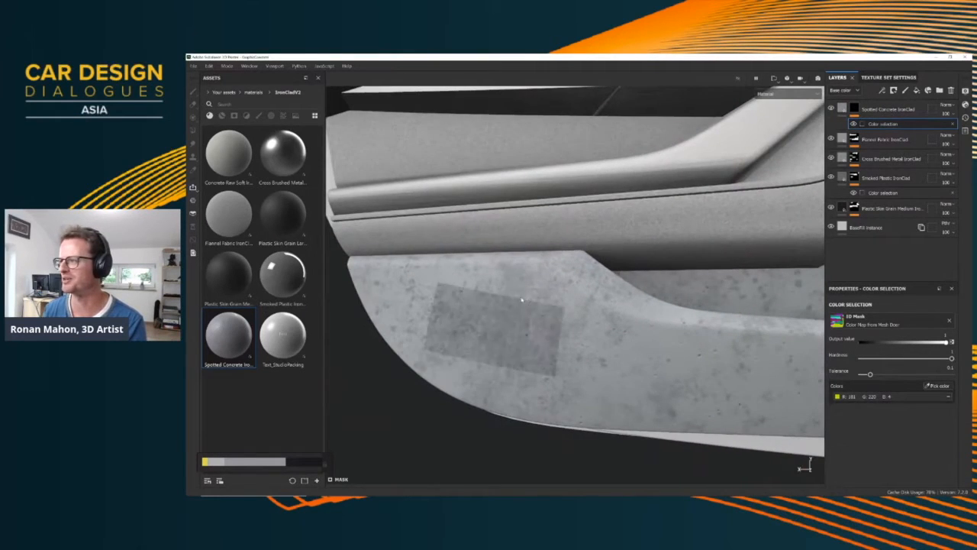
left_click_drag(522, 301, 584, 272, "alt")
left_click(842, 110)
scroll(857, 346, "down", 4)
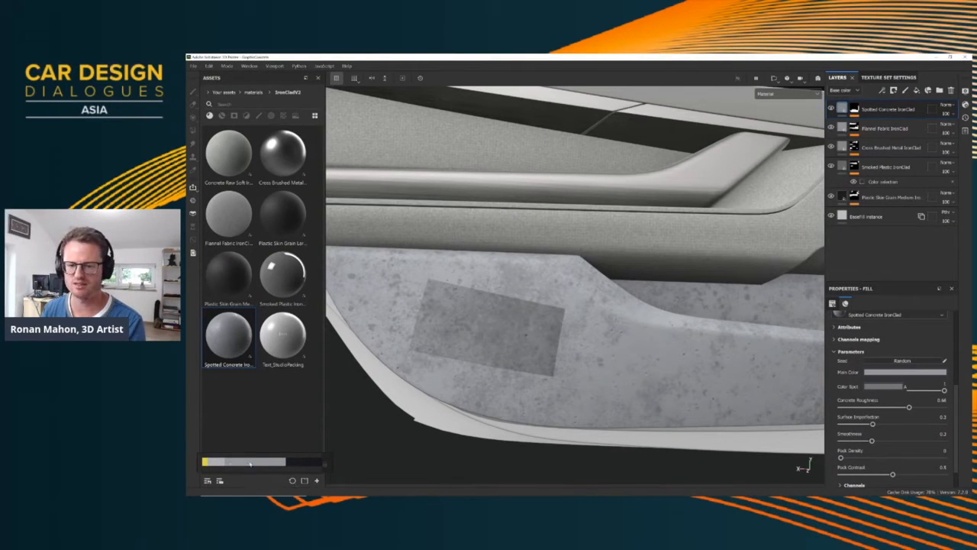
left_click(887, 373)
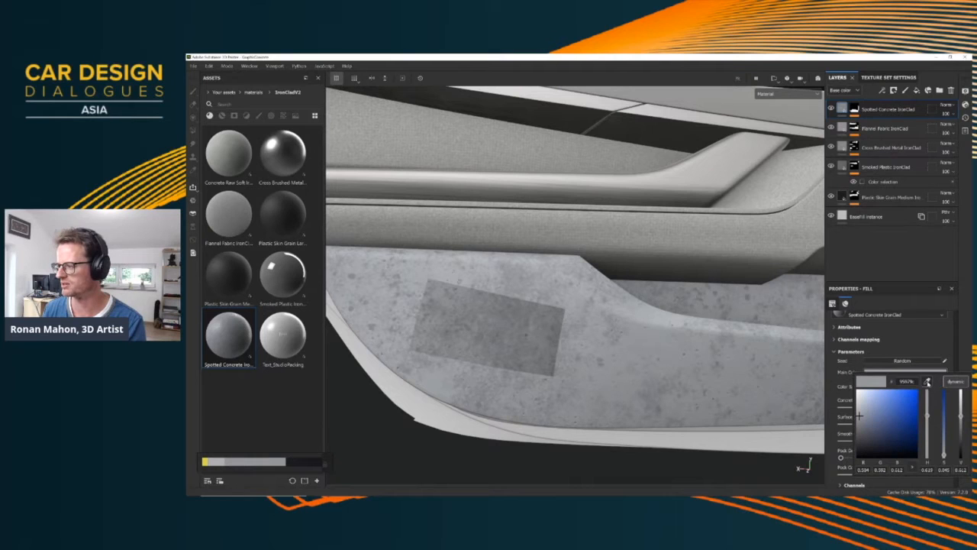
left_click_drag(928, 383, 268, 462)
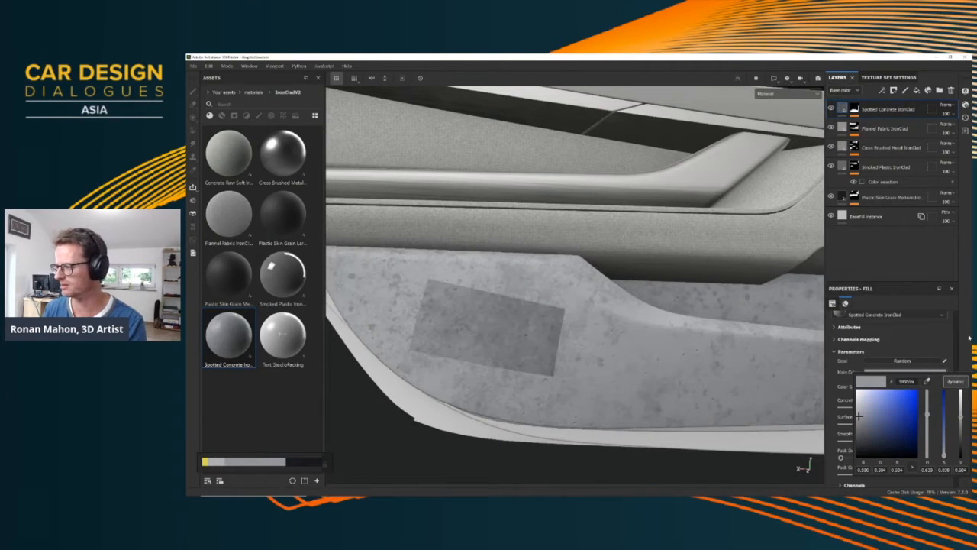
left_click(970, 338)
Try bright blue and dark green as the Color Spot of the Spotted Concrete layer
mouse_move(549, 324)
left_mouse_down("alt")
mouse_move(527, 336)
mouse_move(538, 336)
left_mouse_up("alt")
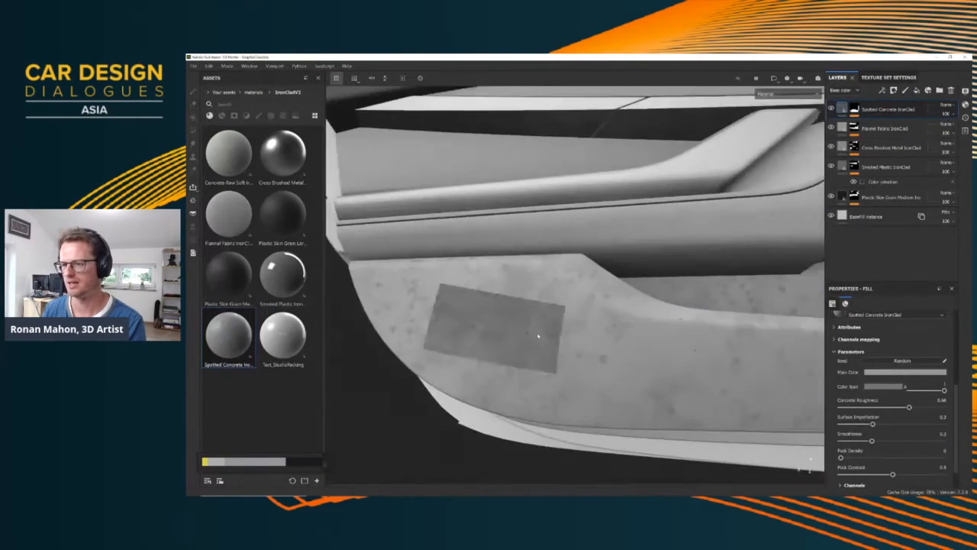
scroll(539, 336, "up", 3)
left_click(883, 386)
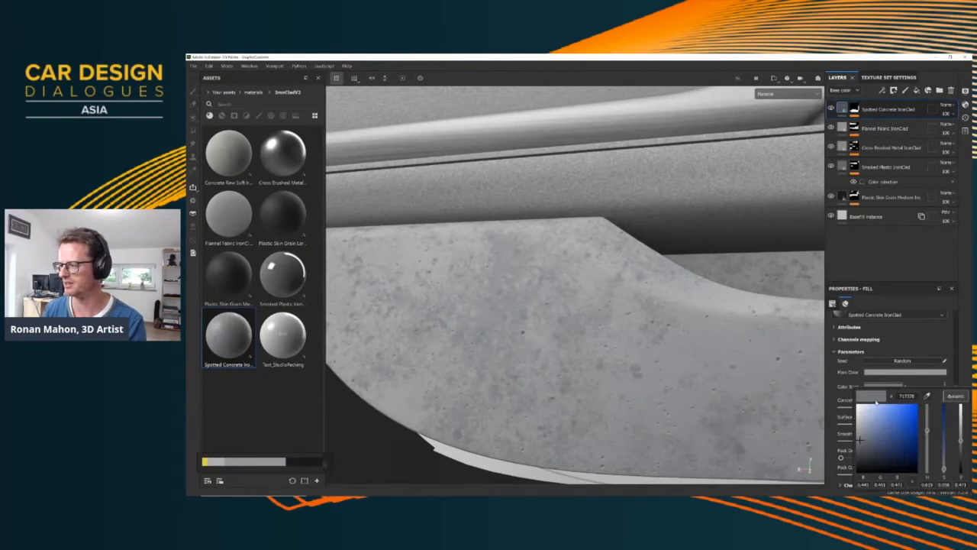
left_click_drag(877, 418, 897, 414)
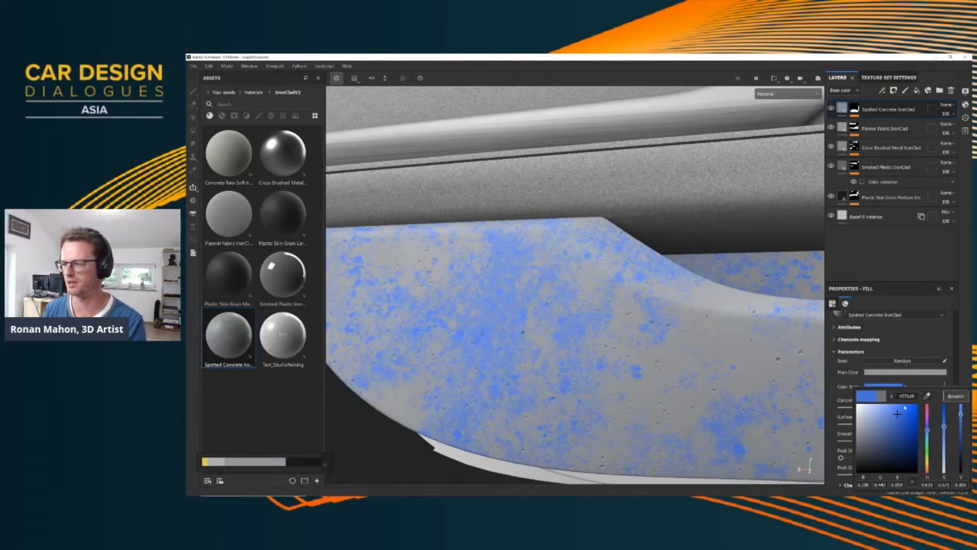
left_click(914, 446)
left_click(927, 457)
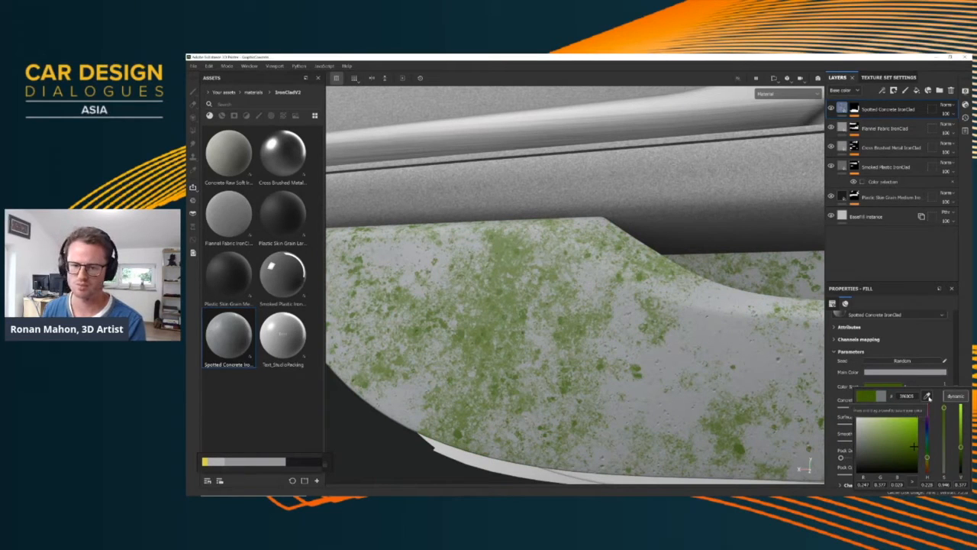
Set the concrete's Color Spot to a grey sampled from its Main Color and darkened slightly
left_click_drag(928, 397, 880, 370)
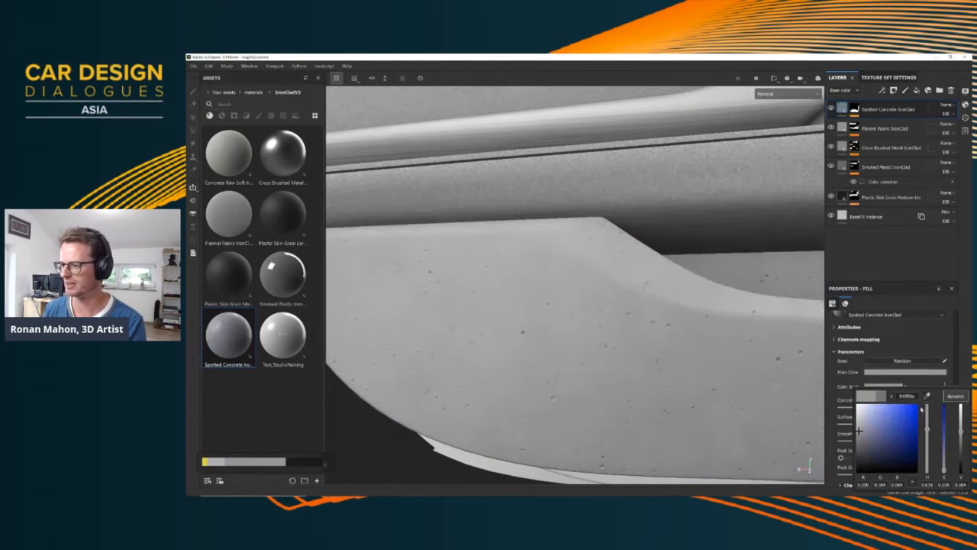
left_click_drag(927, 431, 962, 444)
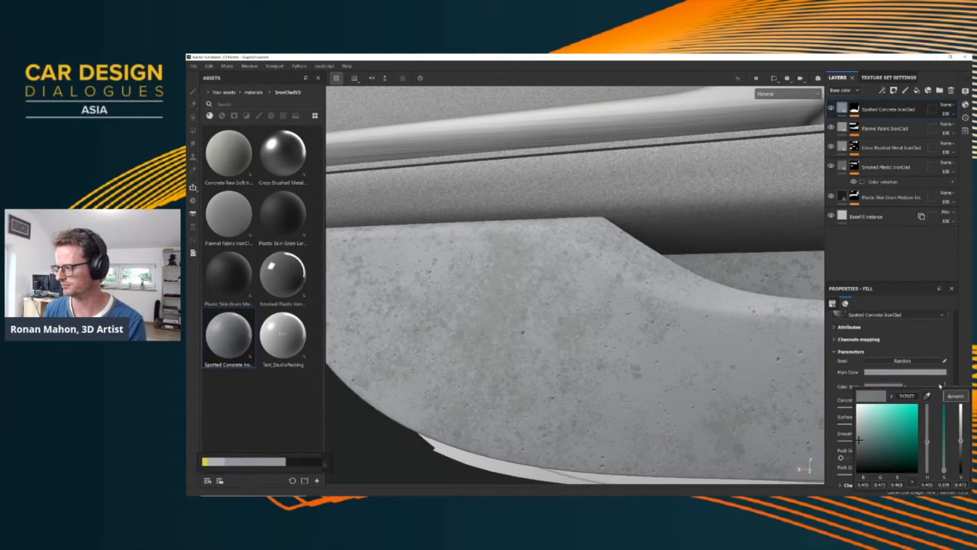
left_click_drag(927, 396, 934, 374)
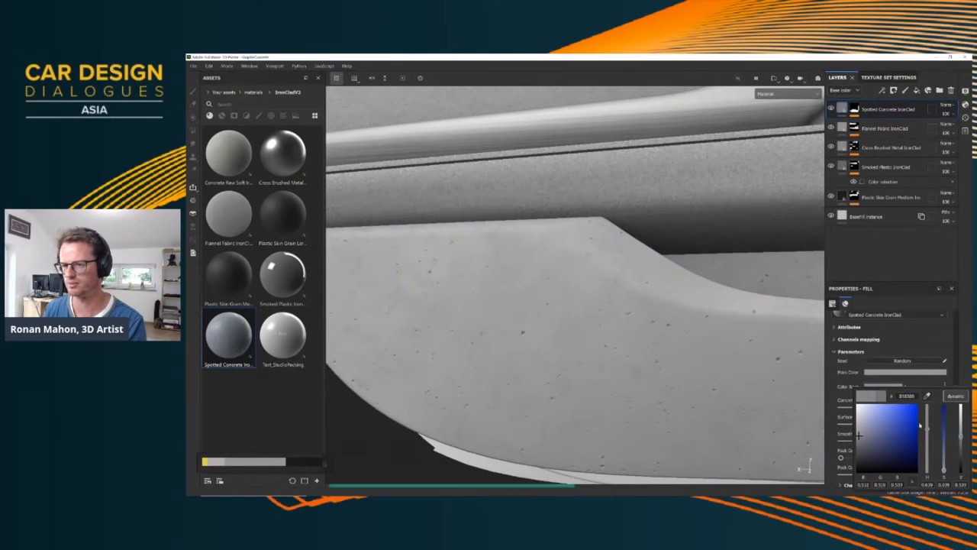
Lower the Spotted Concrete layer's Surface Imperfection to 0.2 and set its UV scale to 2
left_click_drag(626, 263, 530, 275, "alt")
left_click_drag(526, 310, 521, 259, "alt")
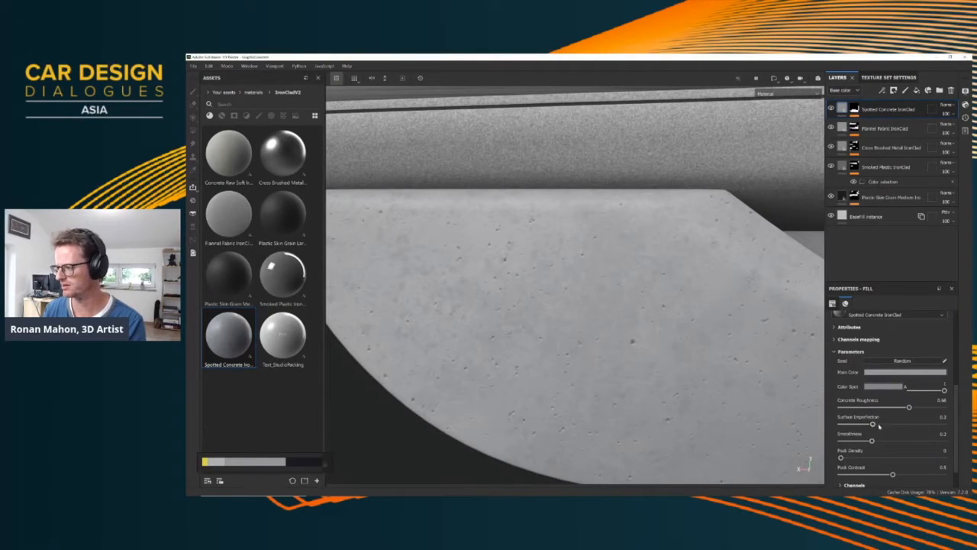
left_click_drag(873, 424, 869, 425)
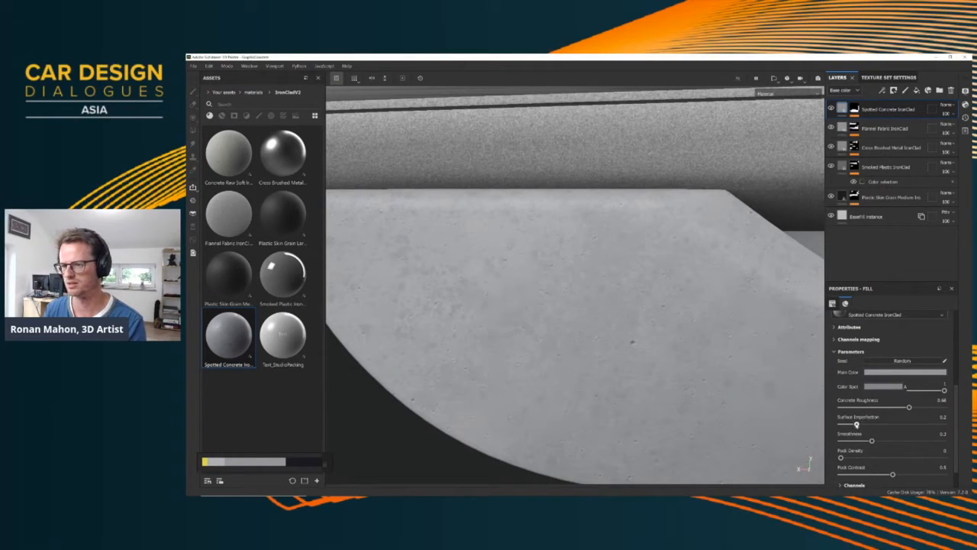
scroll(889, 353, "up", 5)
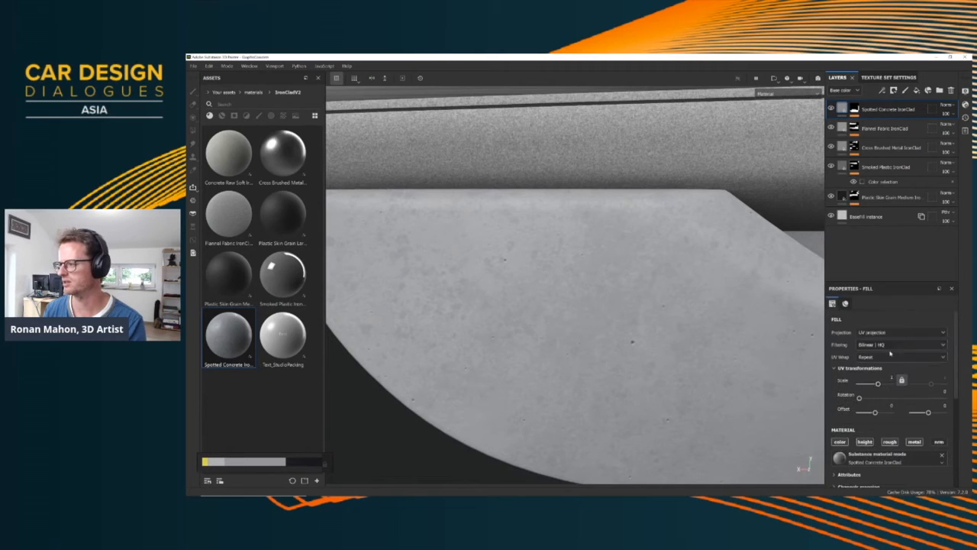
type("2")
key("Return")
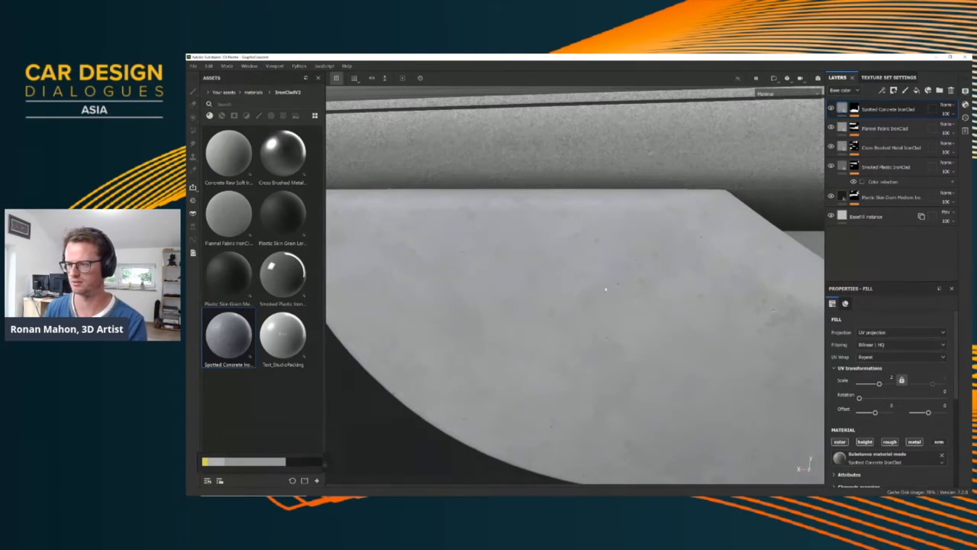
scroll(606, 298, "down", 5)
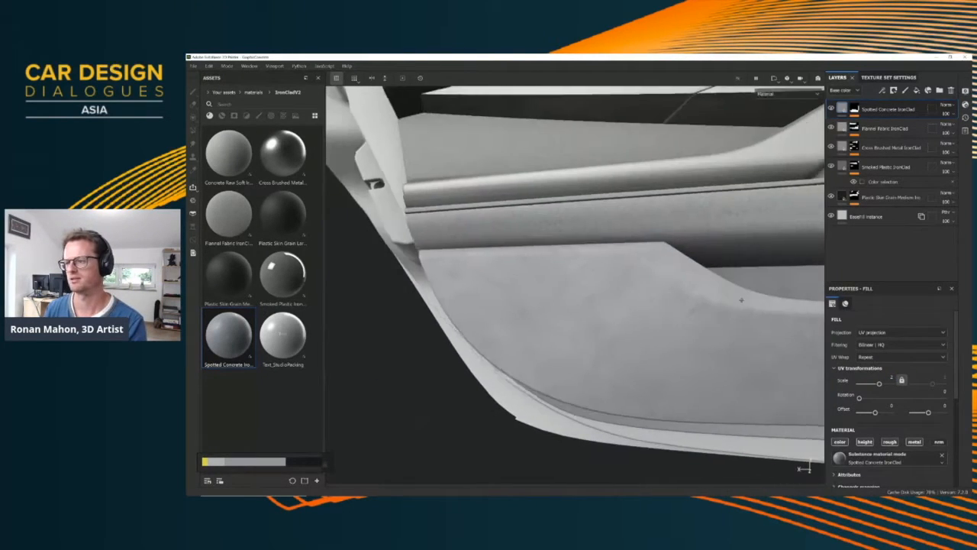
left_click_drag(742, 301, 576, 317, "alt")
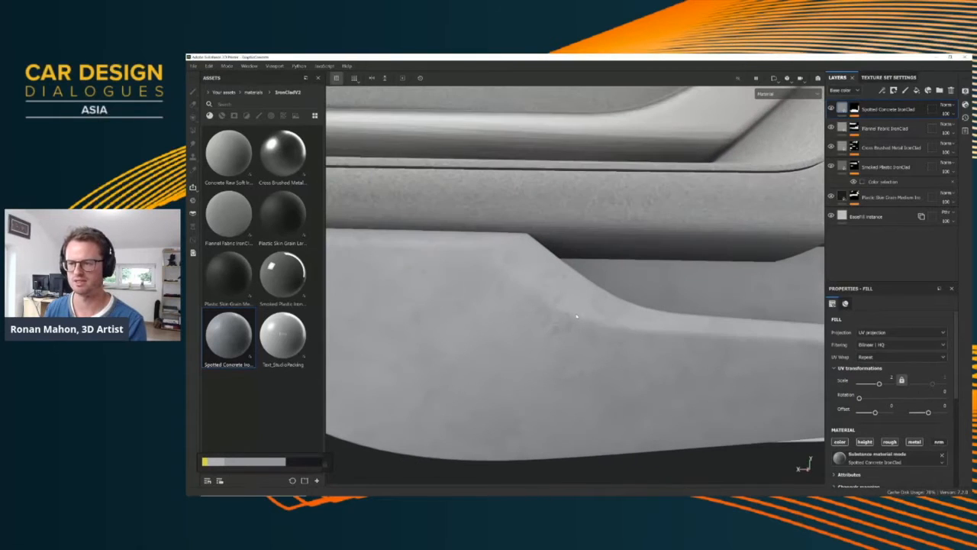
scroll(655, 273, "up", 1)
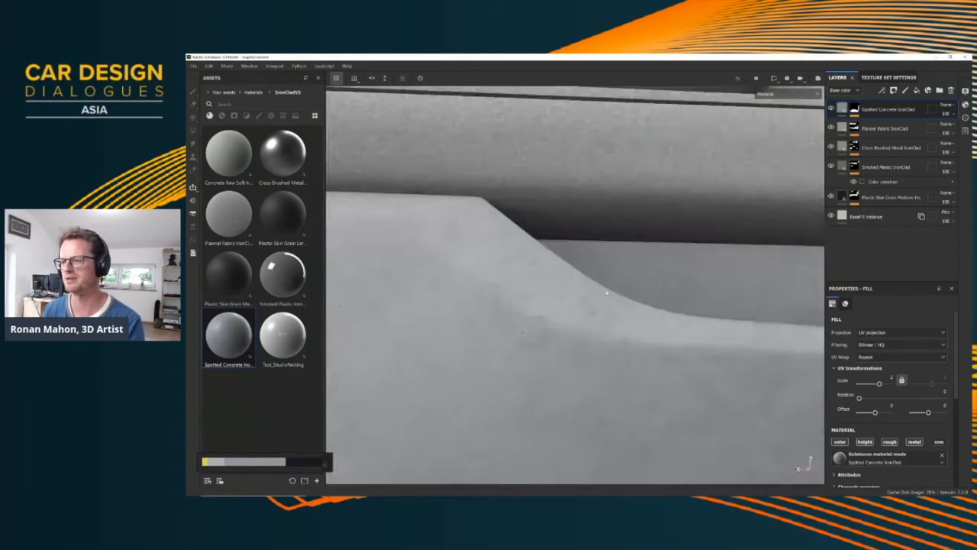
Examine the textured door panel up close and from a distance against the rest of the interior
scroll(654, 273, "down", 5)
left_click_drag(654, 284, 642, 334, "alt")
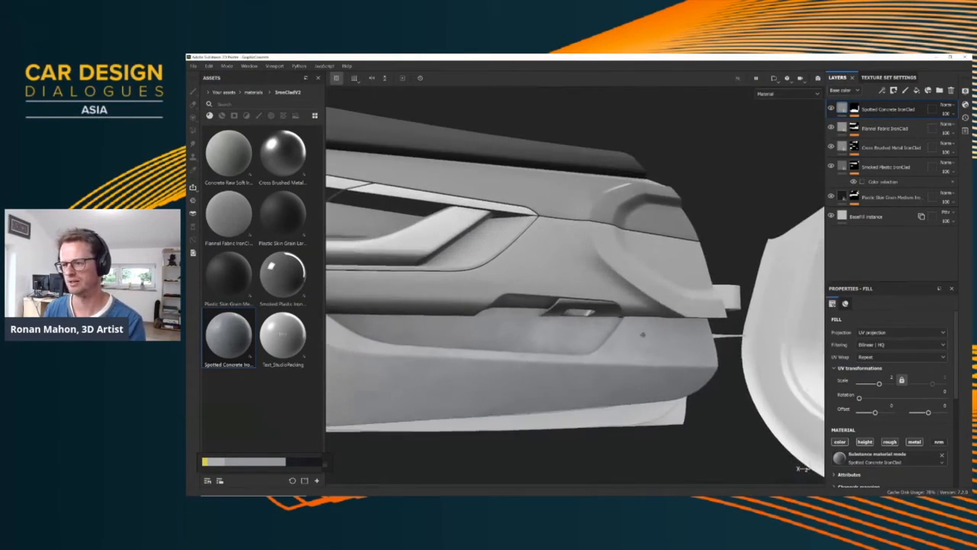
middle_click_drag(477, 324, 613, 321, "alt")
left_click_drag(514, 336, 620, 339, "alt")
scroll(585, 349, "up", 2)
scroll(585, 349, "down", 5)
scroll(573, 321, "up", 3)
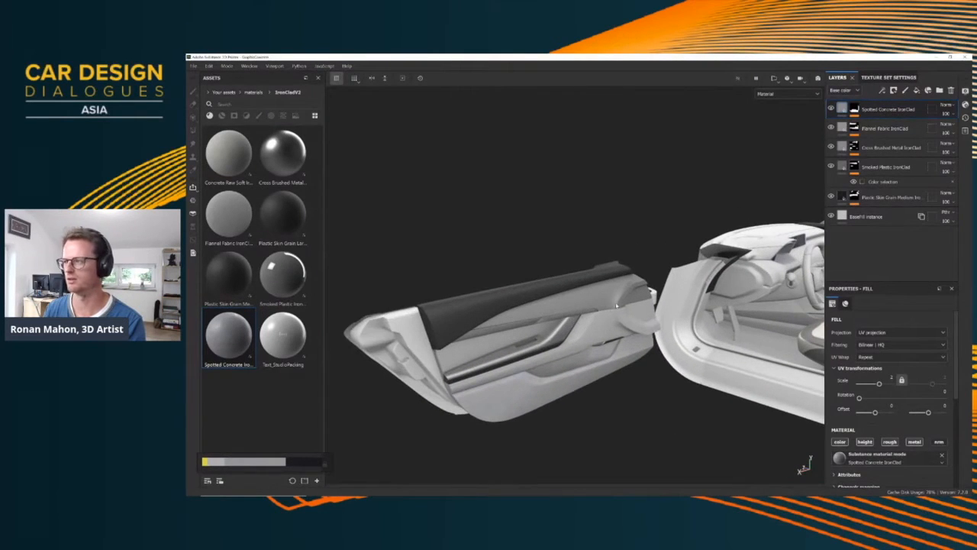
middle_click_drag(573, 321, 516, 323, "alt")
Group the five IronClad material layers above BaseFill instance into a folder named Material
left_click(907, 200, "shift")
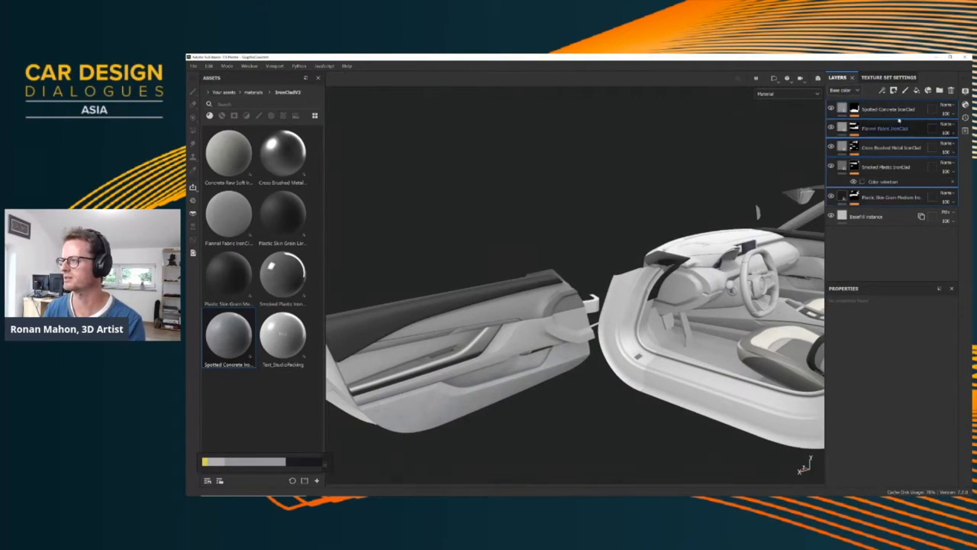
double_click(905, 148)
key("ctrl+g")
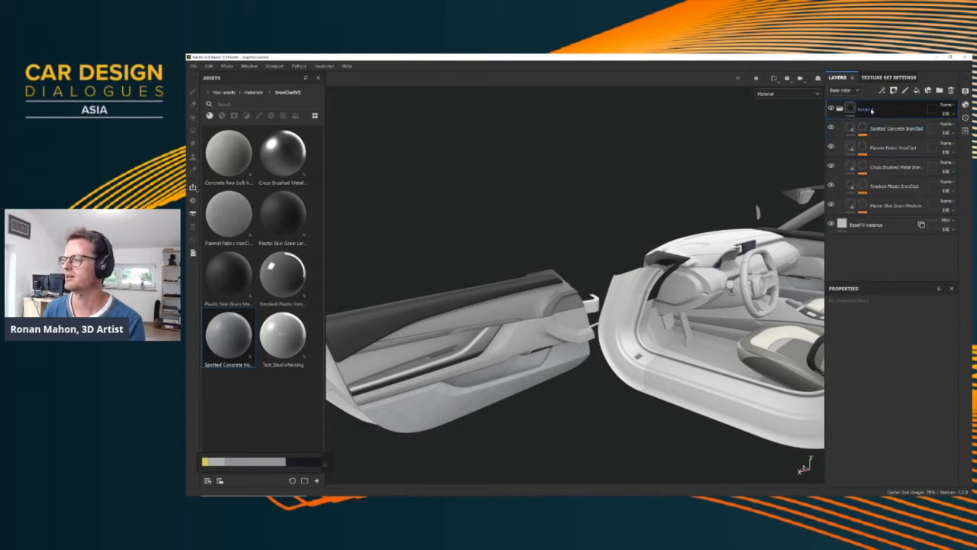
double_click(868, 112)
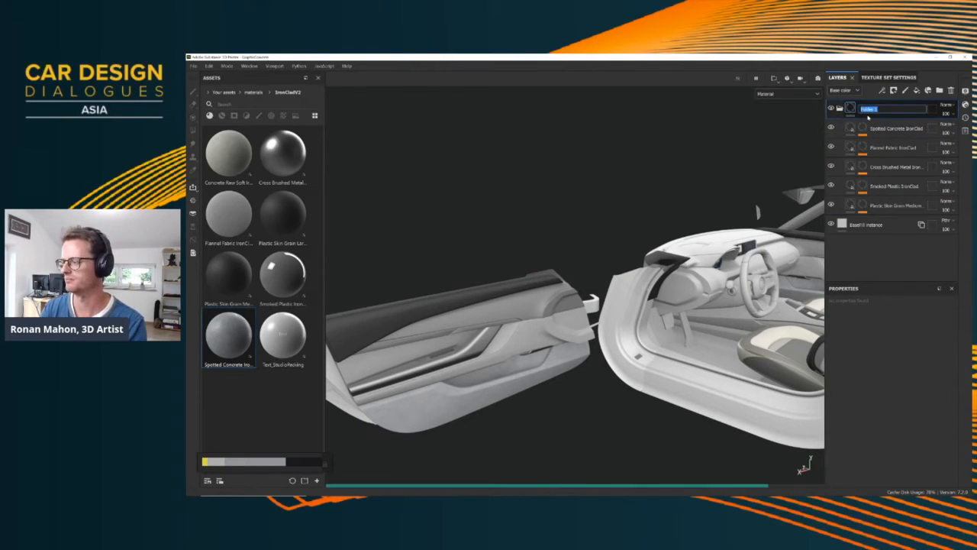
type("Material")
key("Return")
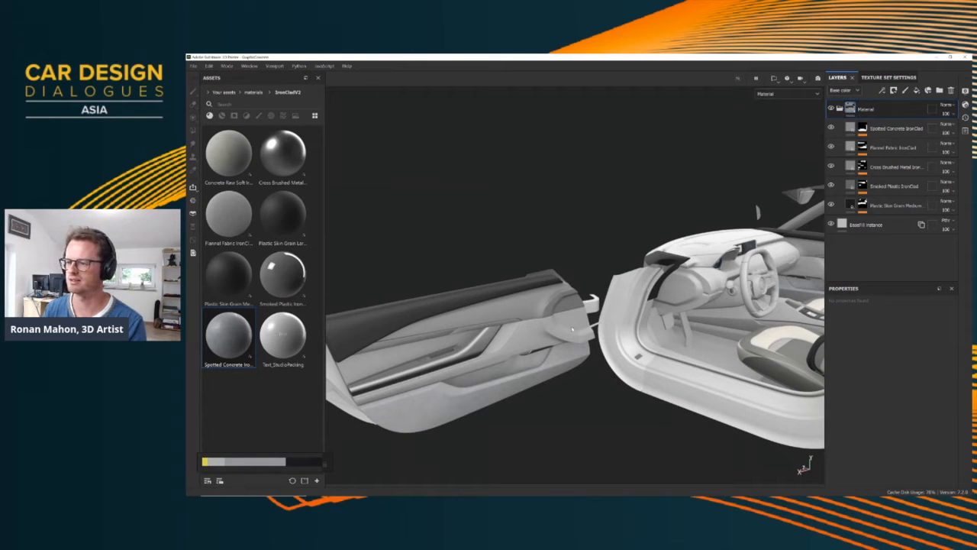
Check the interior's ID colours and instantiate the Material folder across the other texture sets
middle_click_drag(729, 292, 692, 292, "alt")
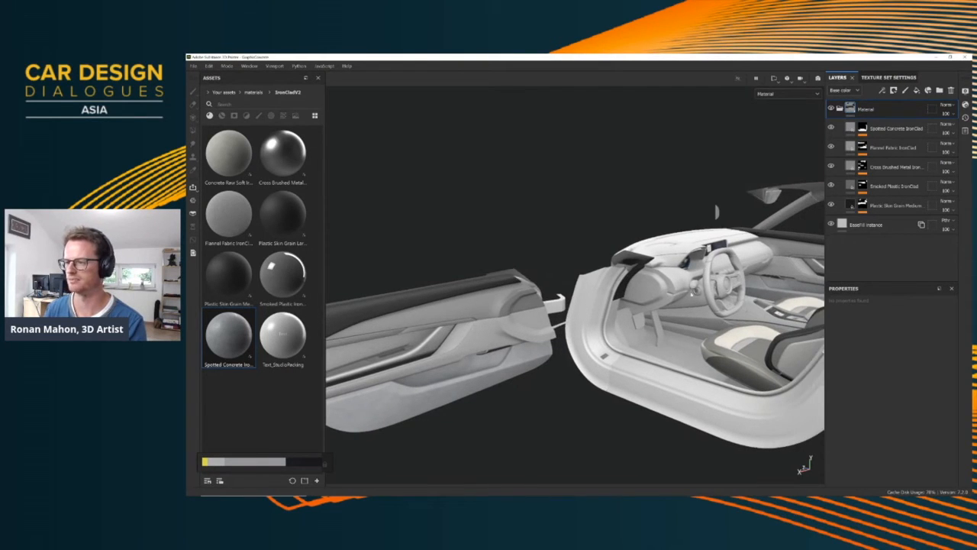
key("b")
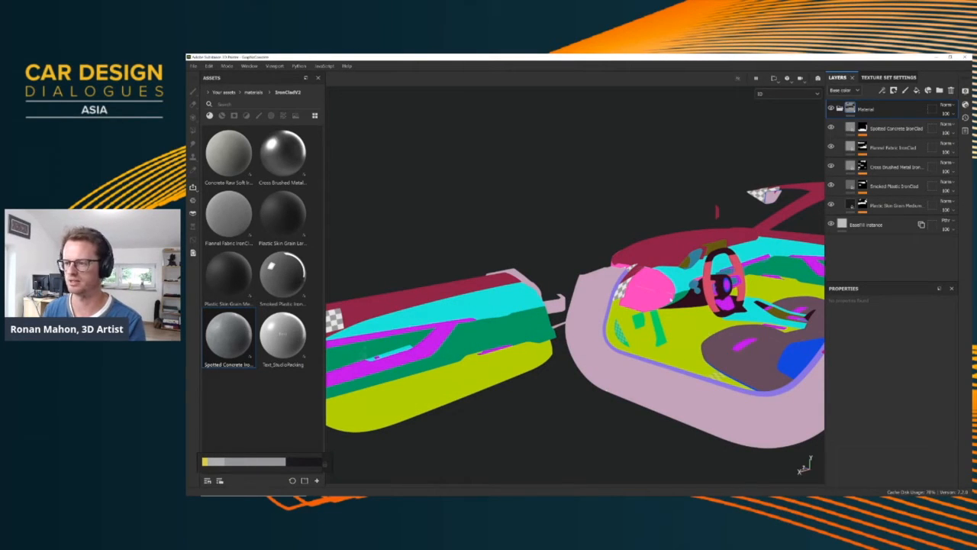
key("m")
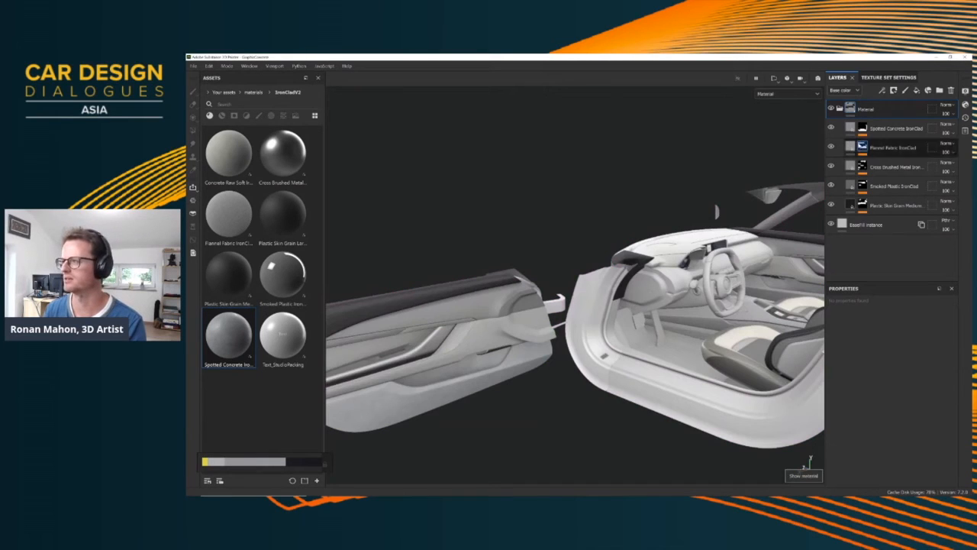
right_click(863, 113)
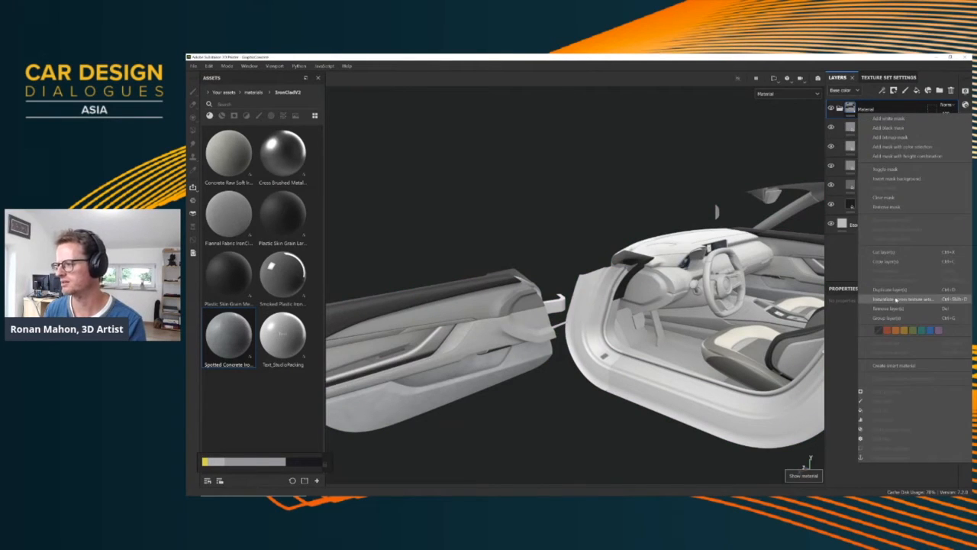
left_click(901, 298)
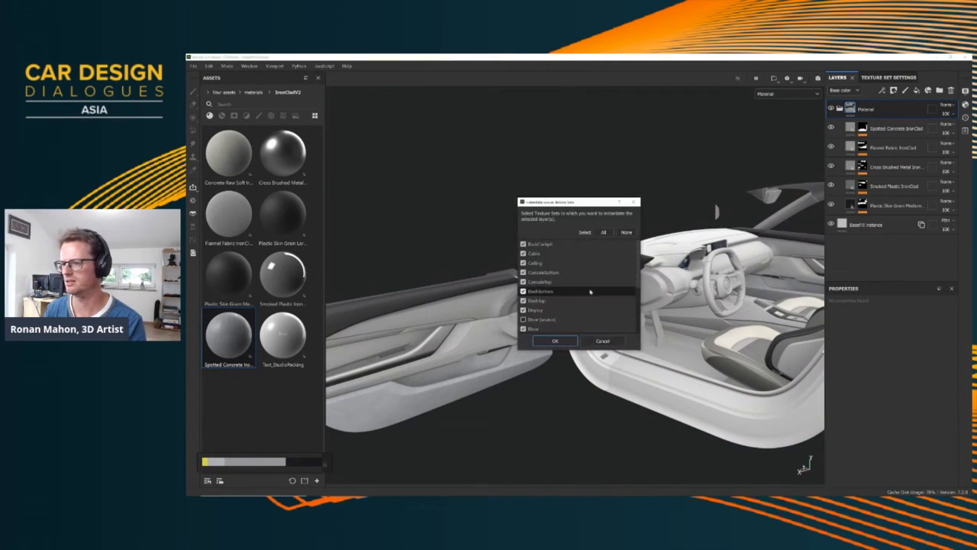
left_click(555, 342)
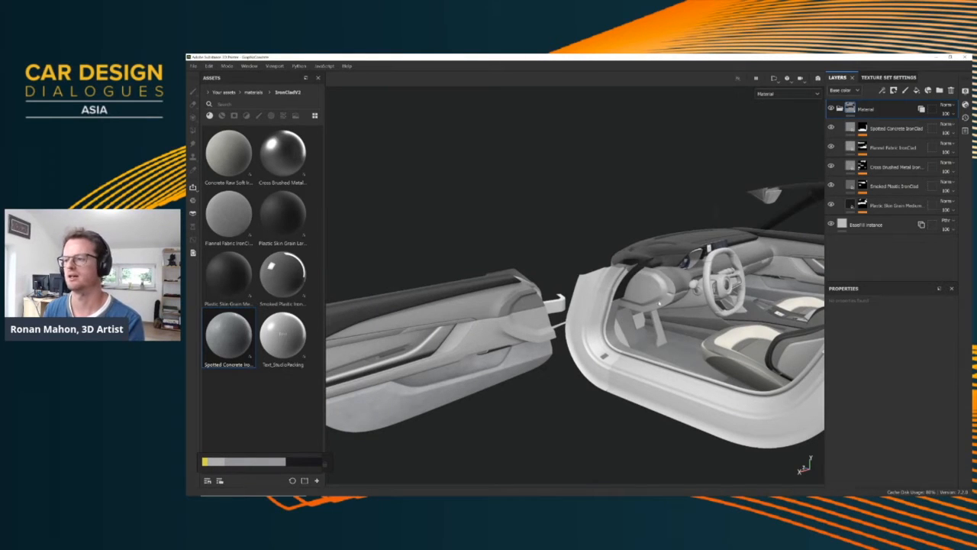
Select the steering wheel's texture set from the model and isolate it in the viewport
left_click_drag(660, 304, 546, 328, "alt")
right_click_drag(546, 329, 535, 389, "alt")
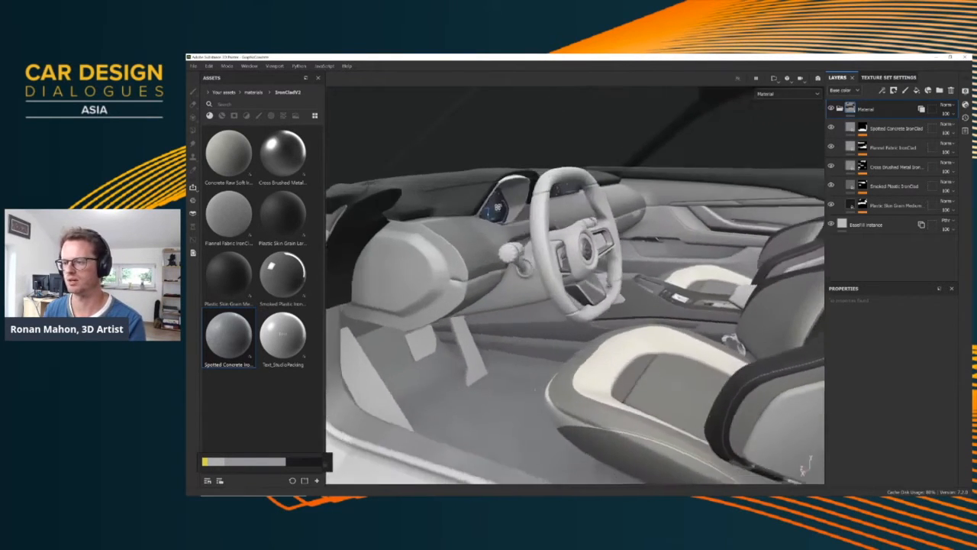
left_click_drag(534, 390, 496, 275, "alt")
right_click(532, 249, "ctrl+alt")
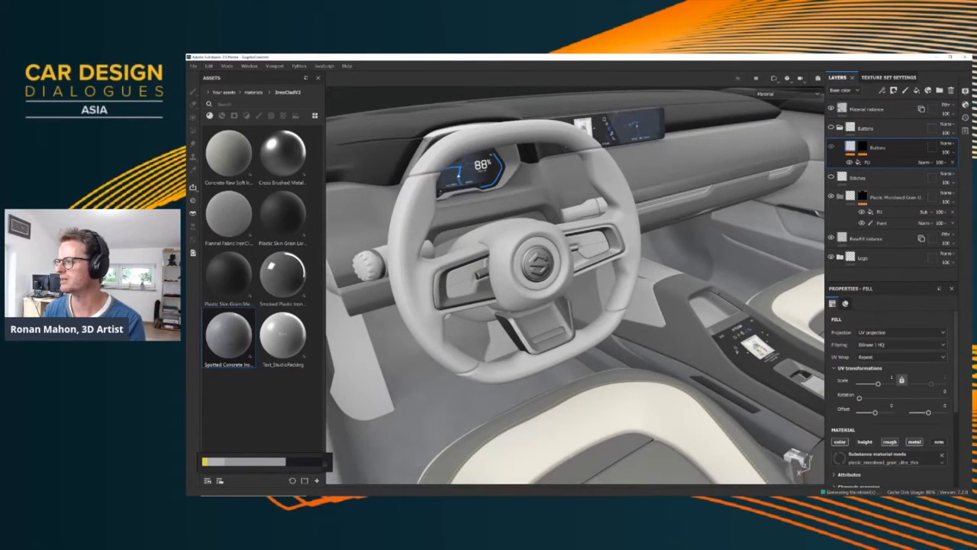
key("alt+q")
Look over the isolated steering wheel from the front and side, and hide its Logo layer
left_click_drag(551, 281, 522, 257, "alt")
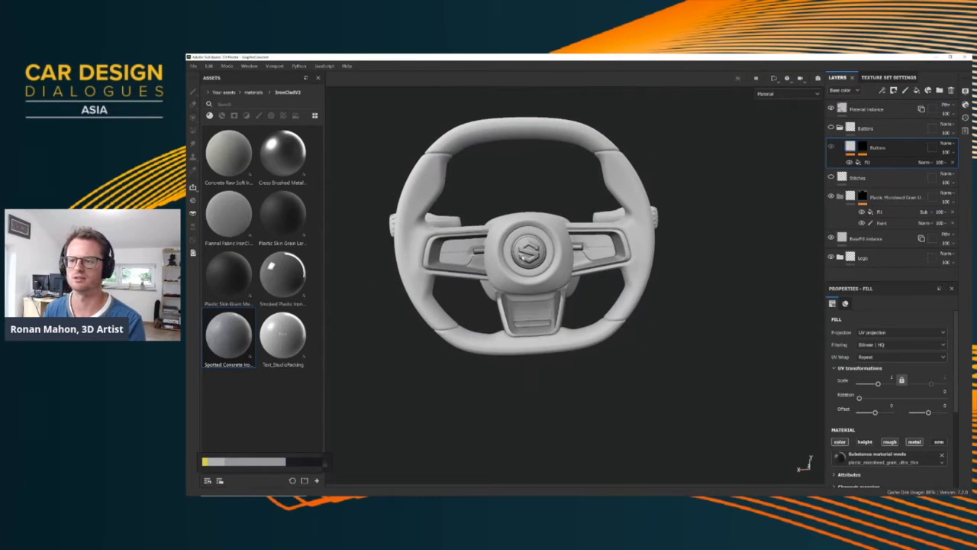
middle_click_drag(522, 257, 551, 324, "alt")
right_click_drag(551, 324, 571, 326, "alt")
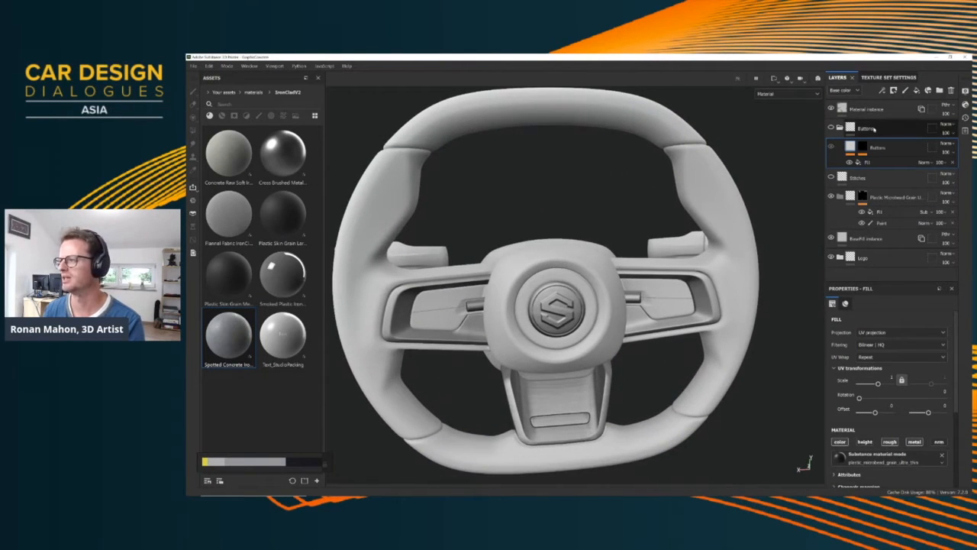
scroll(557, 342, "up", 2)
scroll(558, 343, "down", 3)
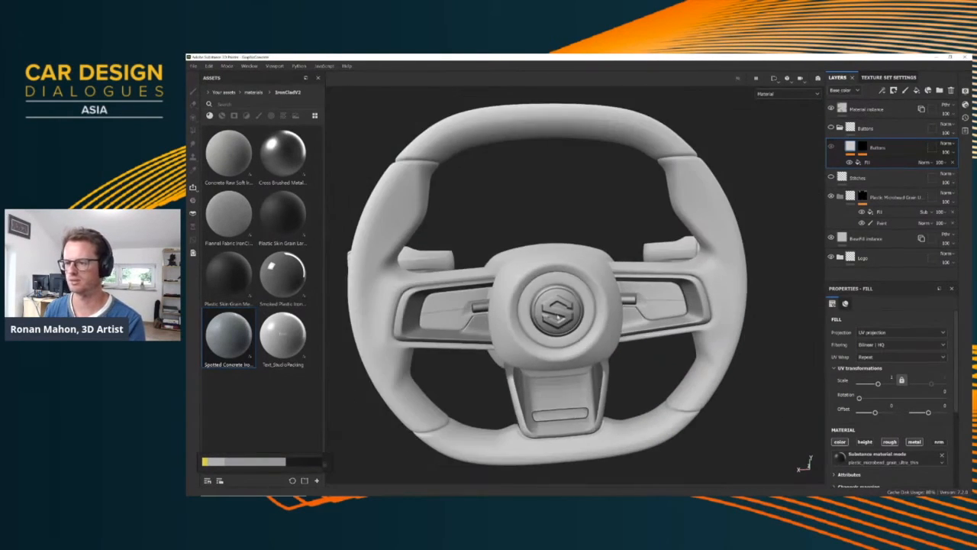
mouse_move(558, 342)
left_mouse_down("alt")
mouse_move(611, 347)
mouse_move(573, 341)
left_mouse_up("alt")
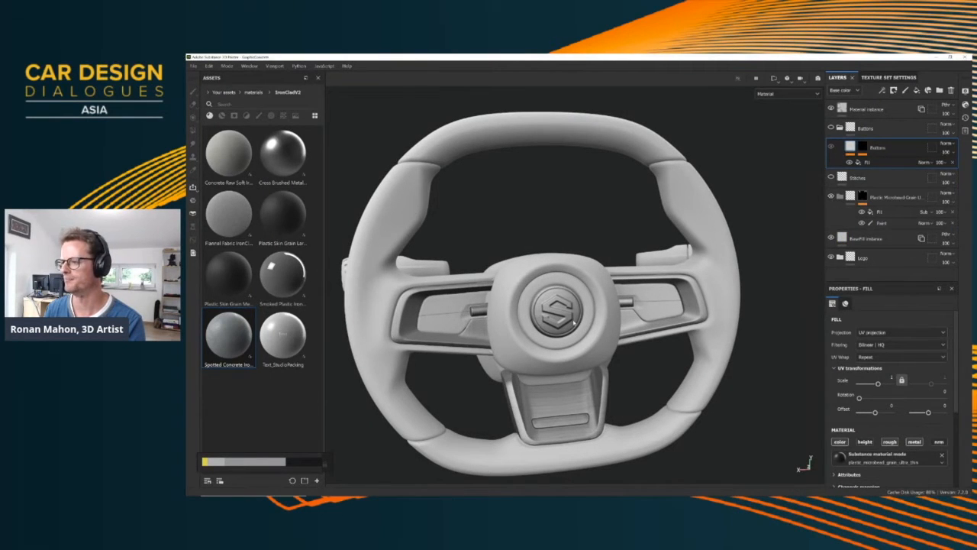
left_click_drag(624, 281, 540, 287, "alt")
left_click_drag(516, 148, 504, 151, "alt")
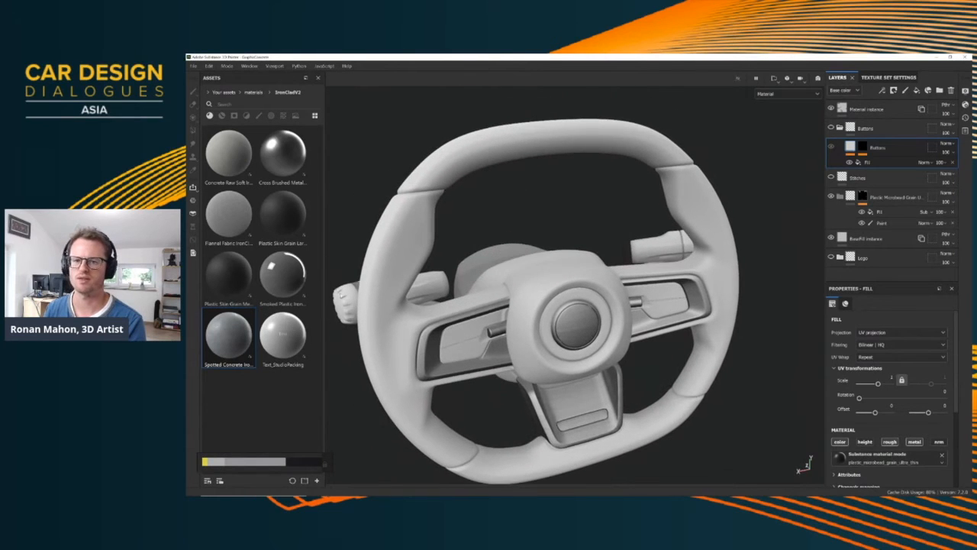
Browse the whole materials folder as small thumbnails and add Leather Fine Grain as a layer below Stitches
left_click(258, 92)
scroll(260, 290, "down", 3)
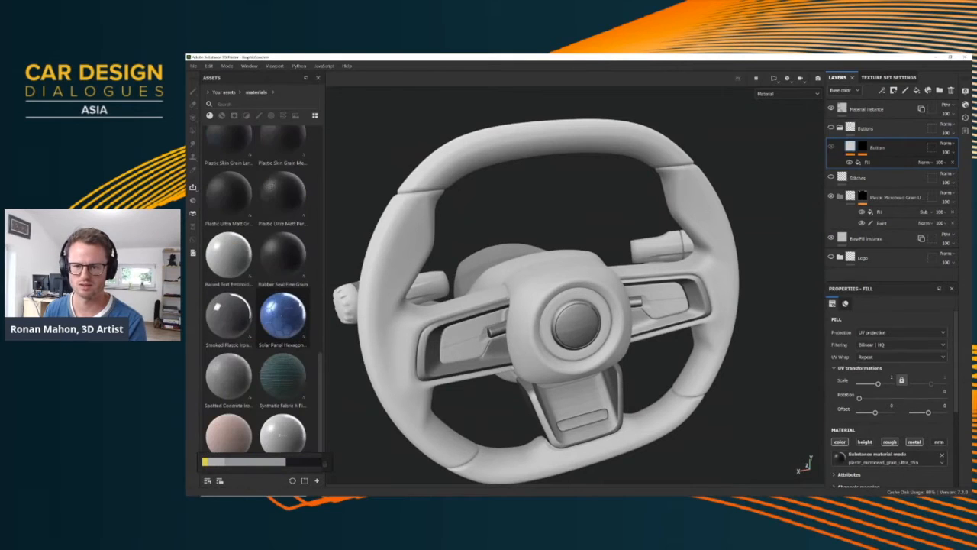
scroll(321, 303, "up", 5)
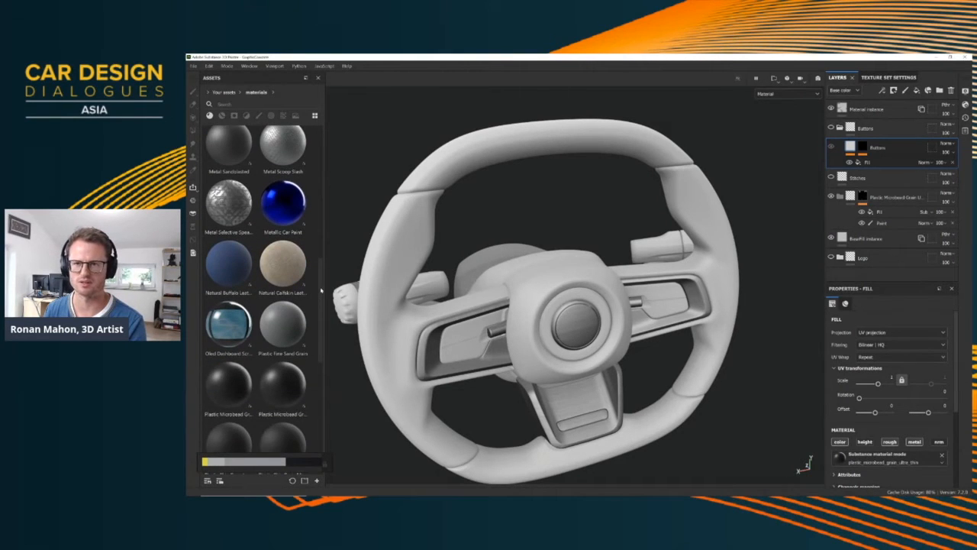
left_click(315, 116)
left_click(328, 136)
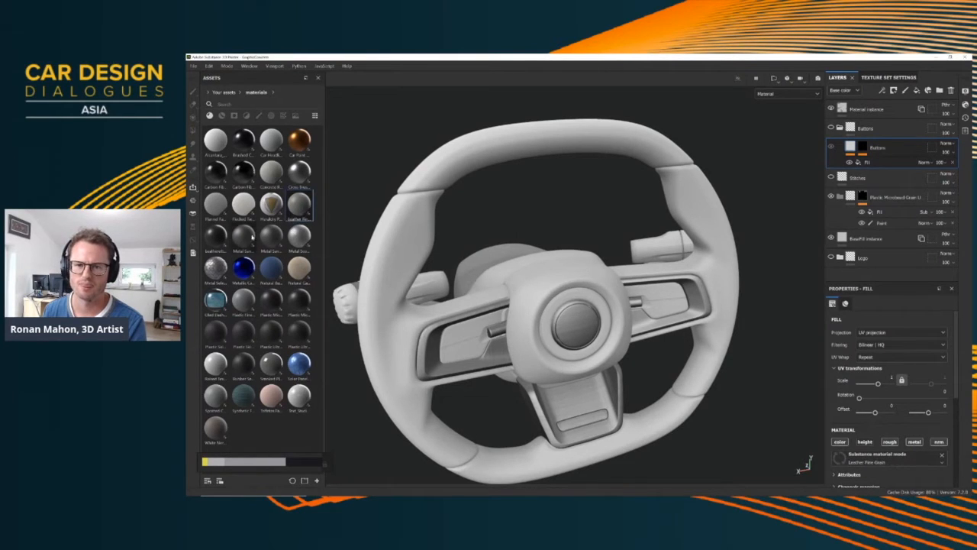
left_click_drag(252, 237, 883, 202)
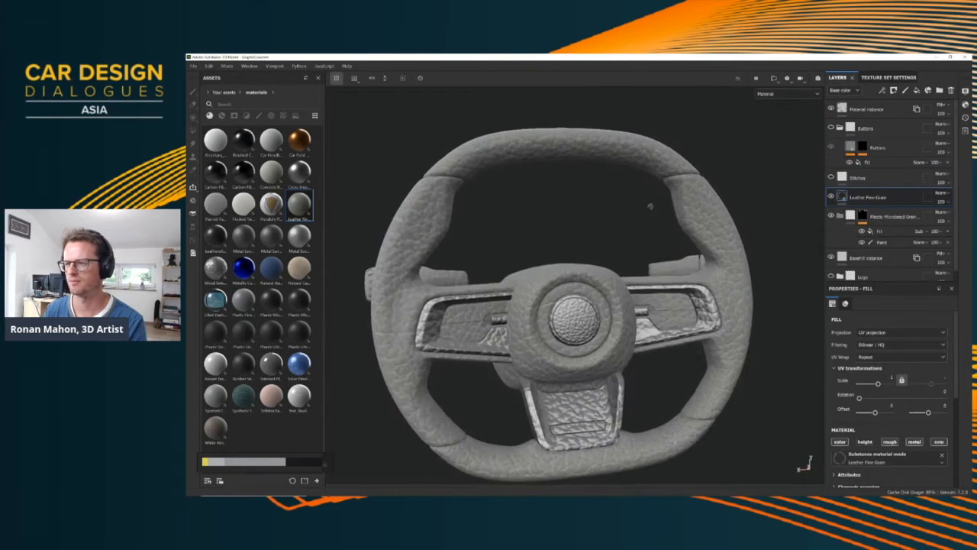
left_click_drag(649, 205, 611, 162, "alt")
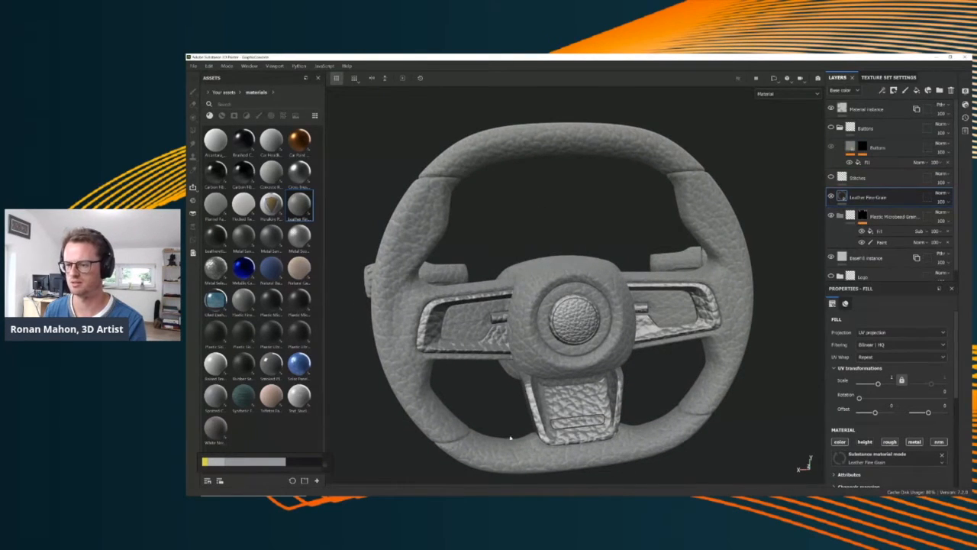
middle_click_drag(535, 264, 528, 243, "alt")
Mask the Leather Fine Grain layer with a color selection using the ID colour of the upper rim and hub
right_click(893, 202)
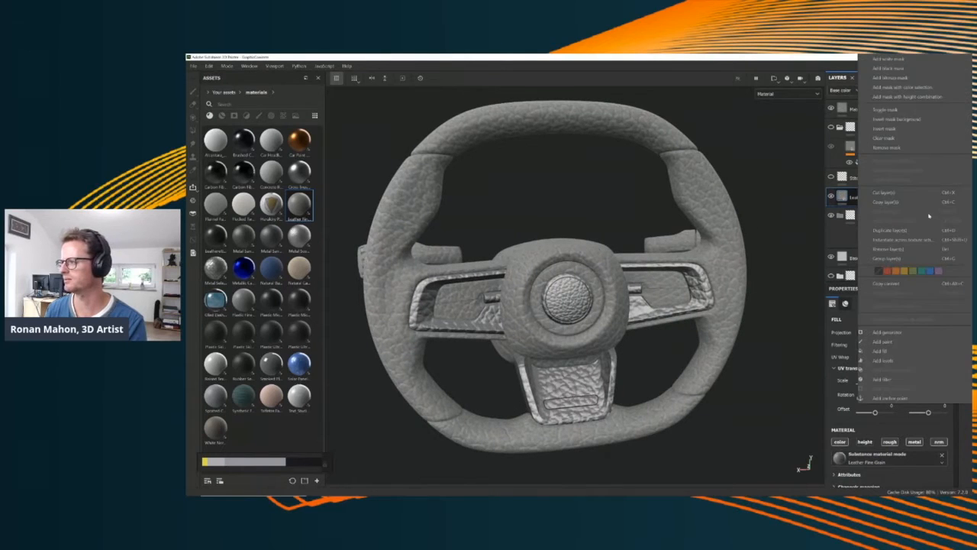
left_click(902, 87)
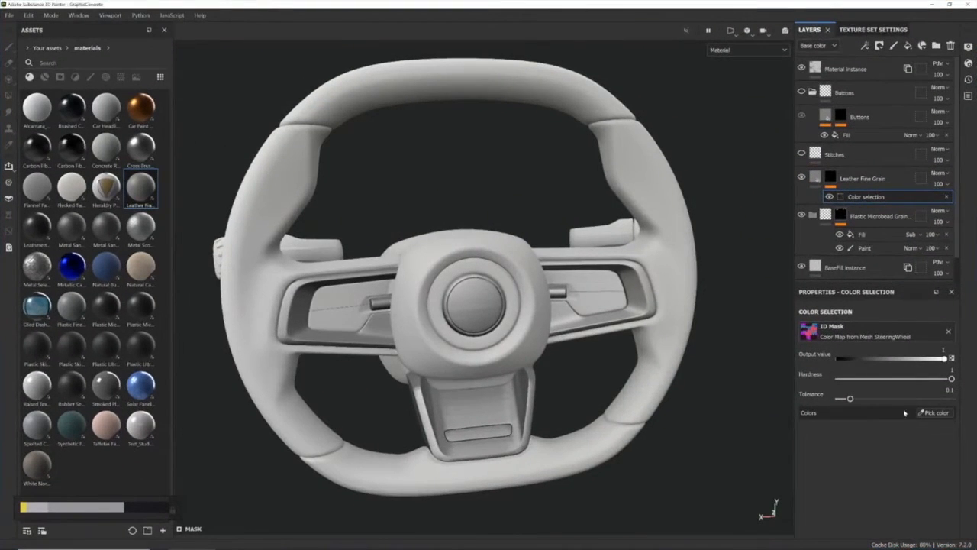
left_click(933, 412)
left_click(536, 79)
scroll(476, 232, "up", 4)
scroll(467, 240, "down", 3)
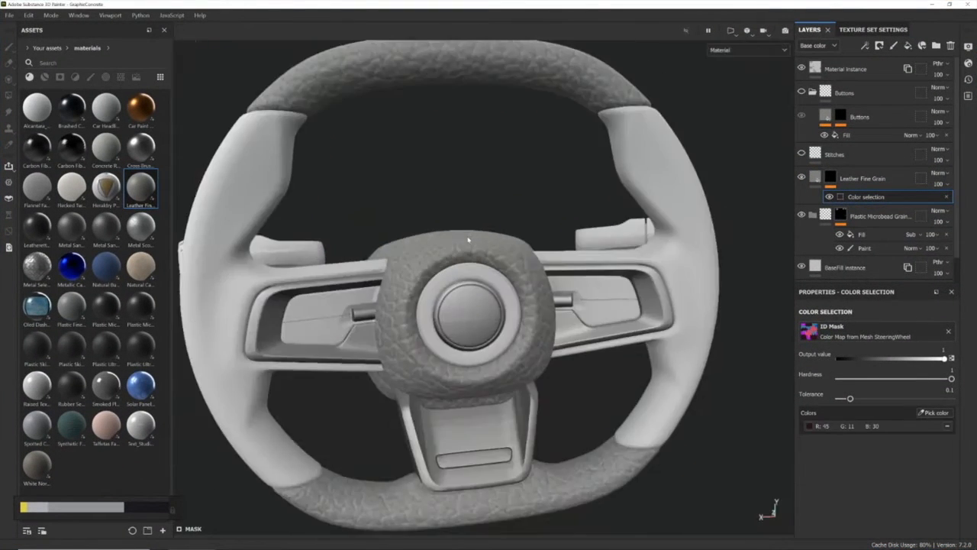
left_click_drag(467, 240, 534, 291, "alt")
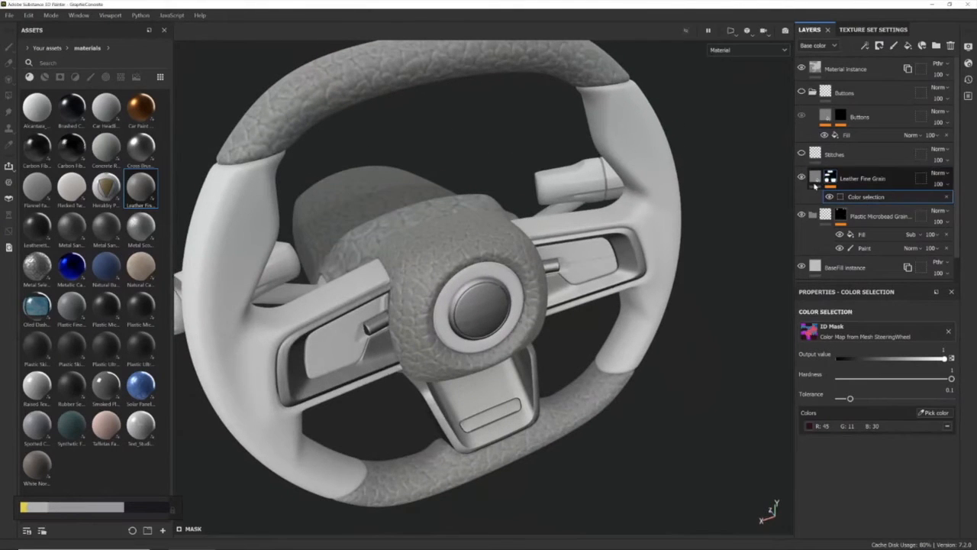
Set the UV scale of the Leather Fine Grain layer to 6 and check the grain on the hub
left_click(815, 185)
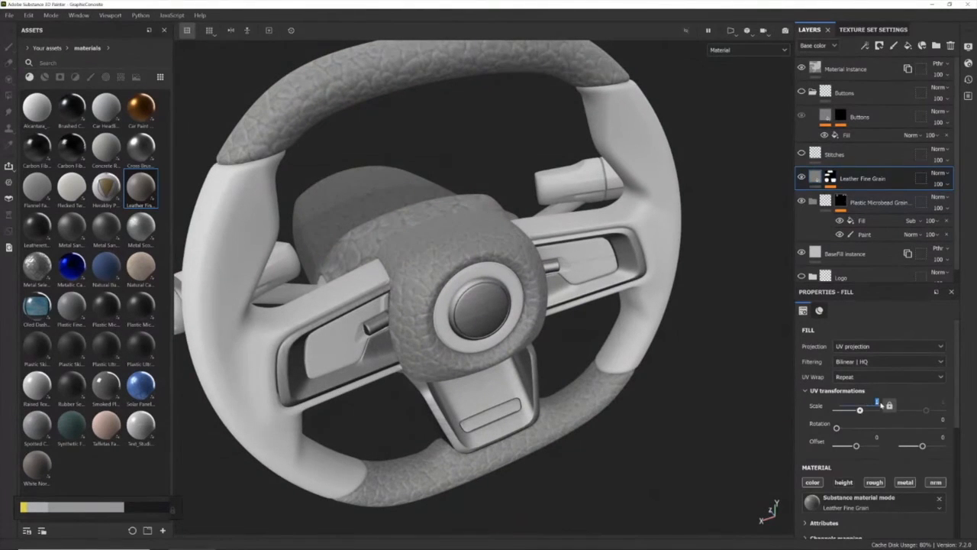
type("4")
key("Return")
scroll(447, 253, "up", 5)
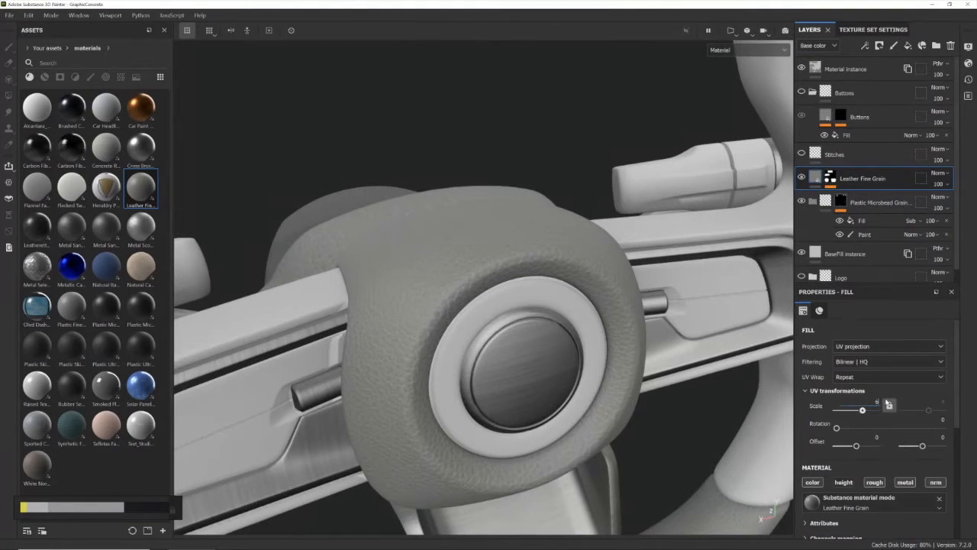
scroll(464, 396, "up", 2)
scroll(472, 336, "down", 5)
left_click_drag(511, 340, 496, 298, "alt")
Set the Color of the Leather Fine Grain layer to the near-black sampled from the colour reference strip
scroll(876, 465, "down", 5)
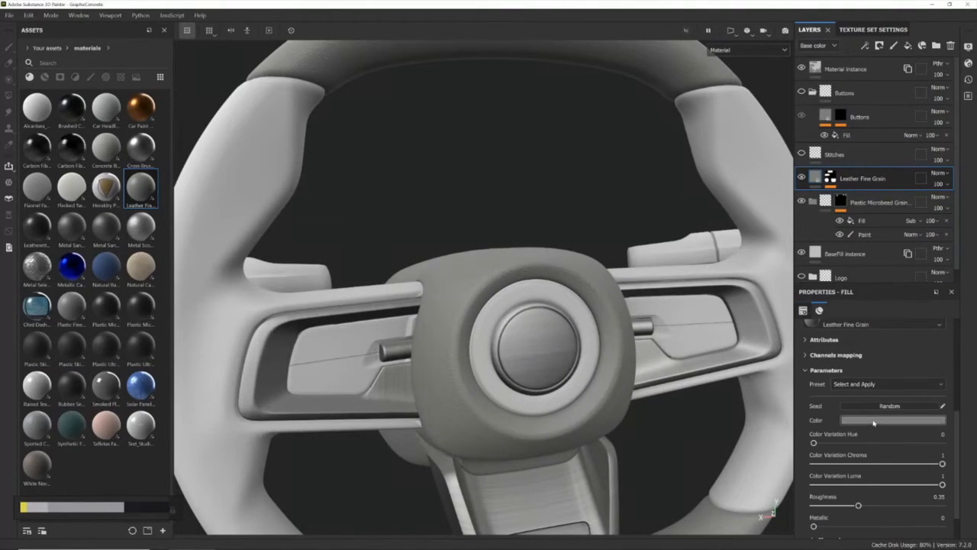
left_click(874, 420)
left_click_drag(921, 301, 145, 507)
left_click_drag(485, 317, 385, 309, "alt")
scroll(441, 338, "down", 4)
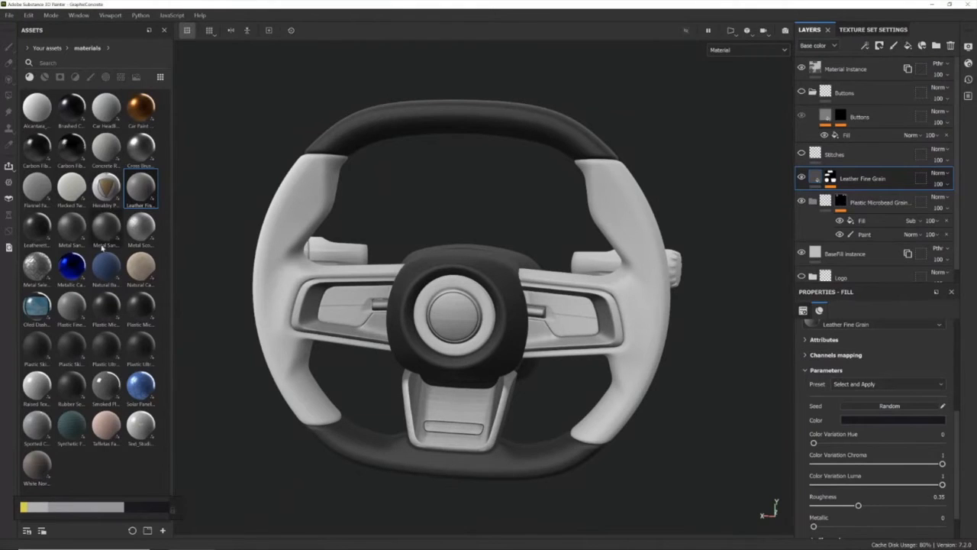
Add Leatherette Dot Quilted above Leather Fine Grain and mask it by the ID colour of the wheel's side grips
left_click_drag(44, 237, 867, 188)
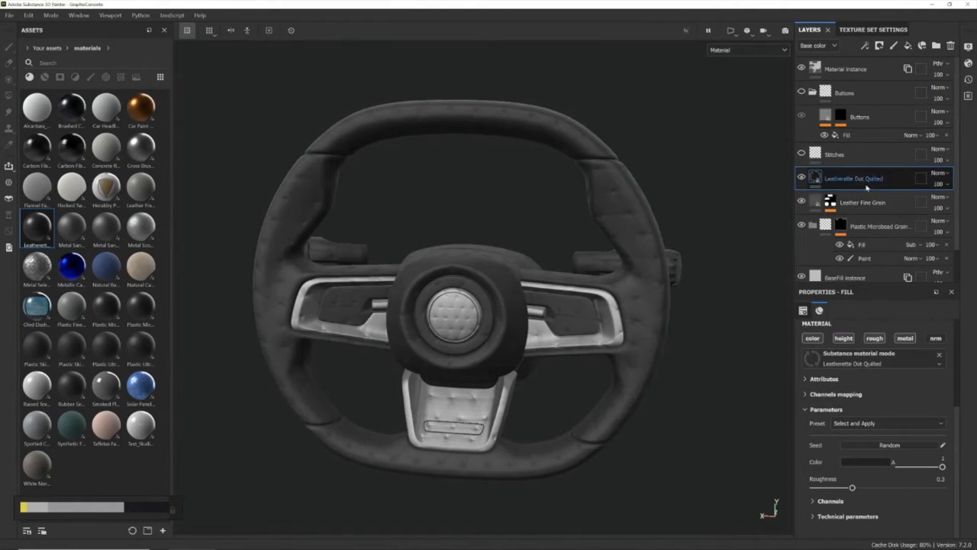
right_click(867, 180)
left_click(899, 54)
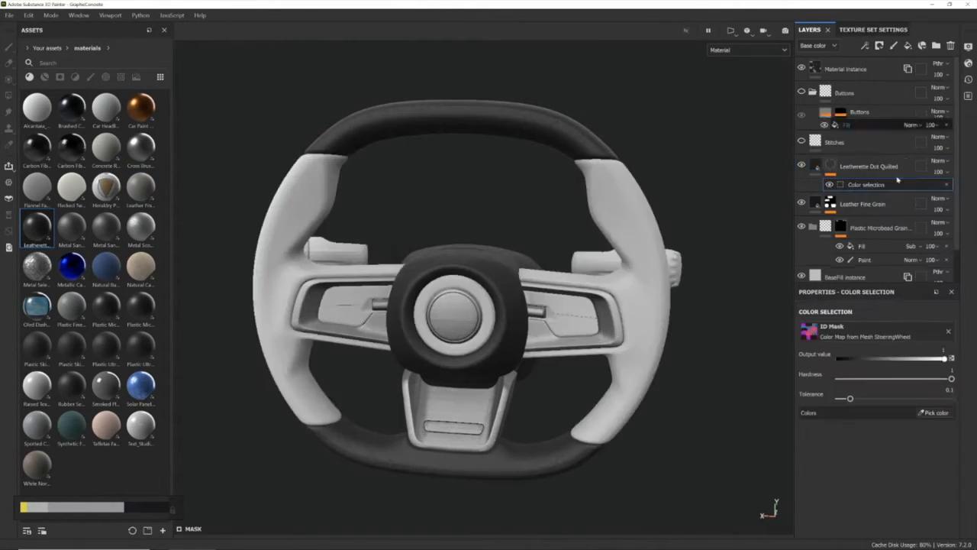
left_click(930, 412)
left_click(280, 239)
left_click_drag(284, 237, 419, 227, "alt")
right_click_drag(419, 227, 511, 225, "alt")
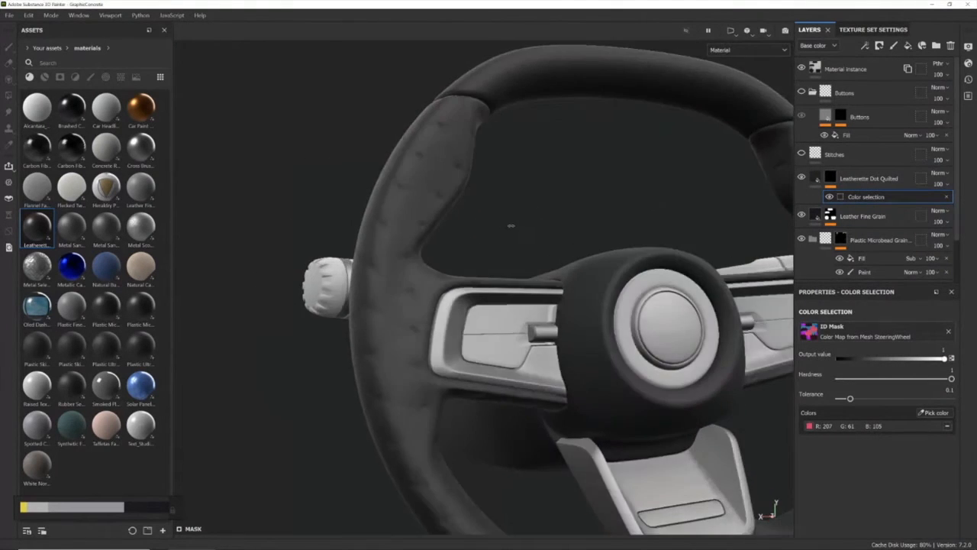
Set the Color of the Leatherette Dot Quilted layer to the light grey sampled from the colour reference strip and check the grips
left_click_drag(498, 243, 466, 241, "alt")
scroll(416, 232, "up", 3)
scroll(417, 231, "down", 2)
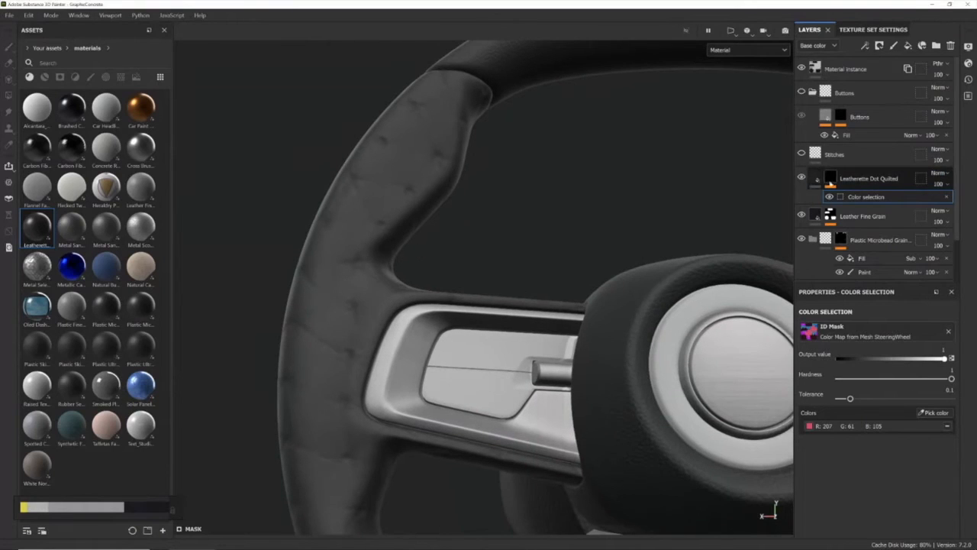
left_click(816, 179)
left_click(868, 469)
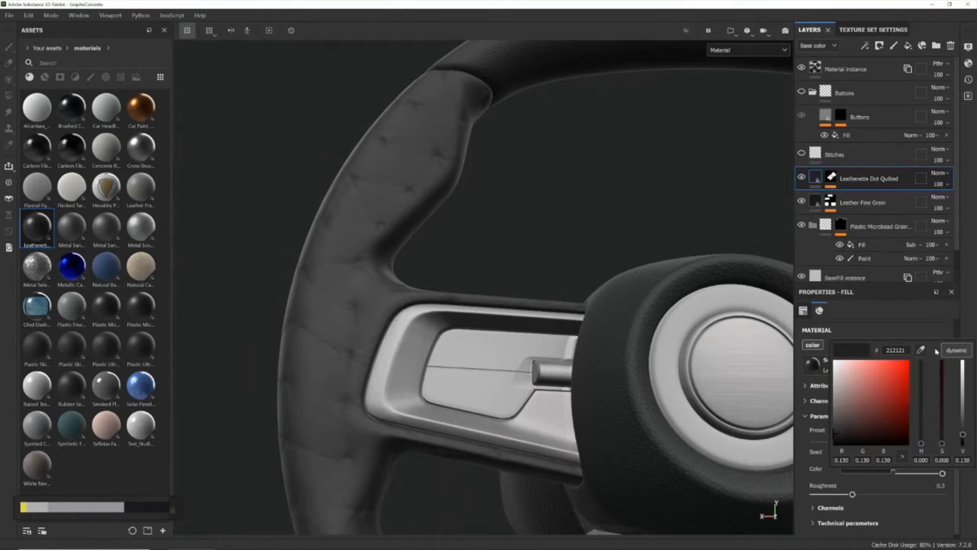
left_click_drag(890, 358, 475, 350)
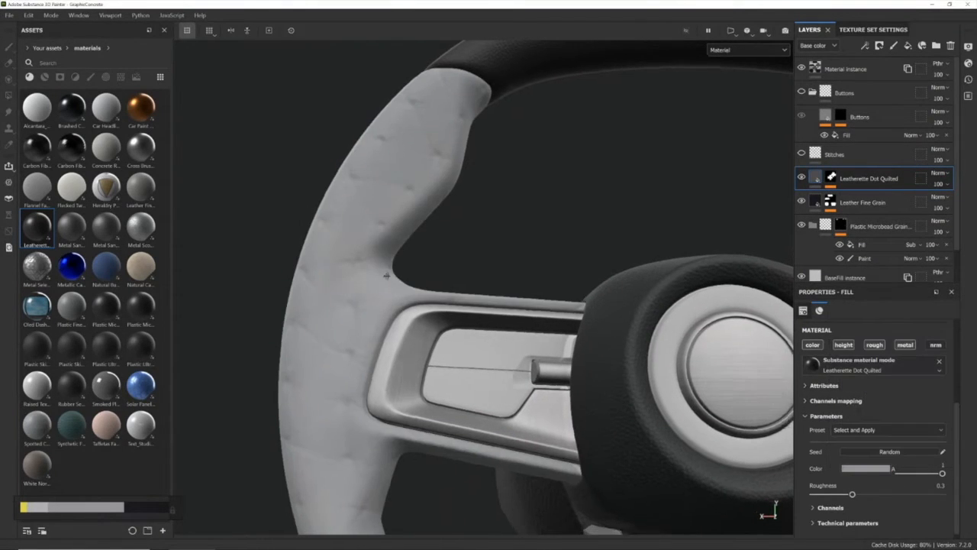
left_click_drag(387, 276, 539, 285, "alt")
scroll(452, 310, "up", 5)
scroll(460, 303, "down", 7)
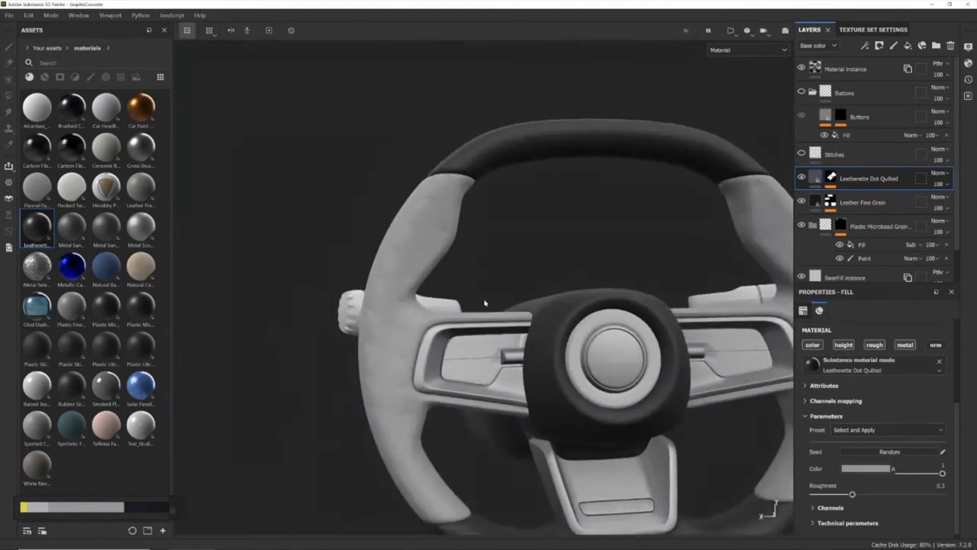
Set the UV scale of the Leatherette Dot Quilted layer to 4
left_click_drag(485, 304, 503, 285, "alt")
middle_click_drag(504, 284, 461, 285, "alt")
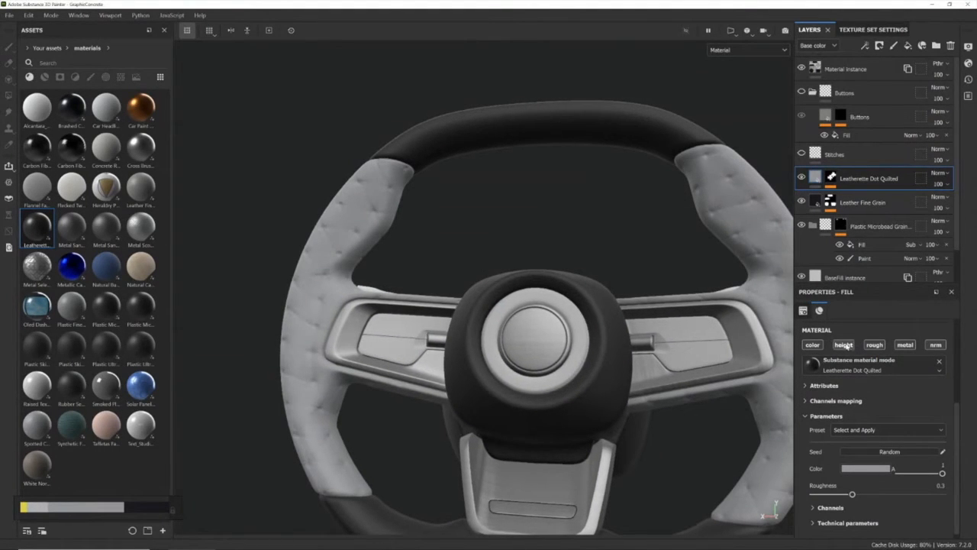
scroll(898, 417, "up", 3)
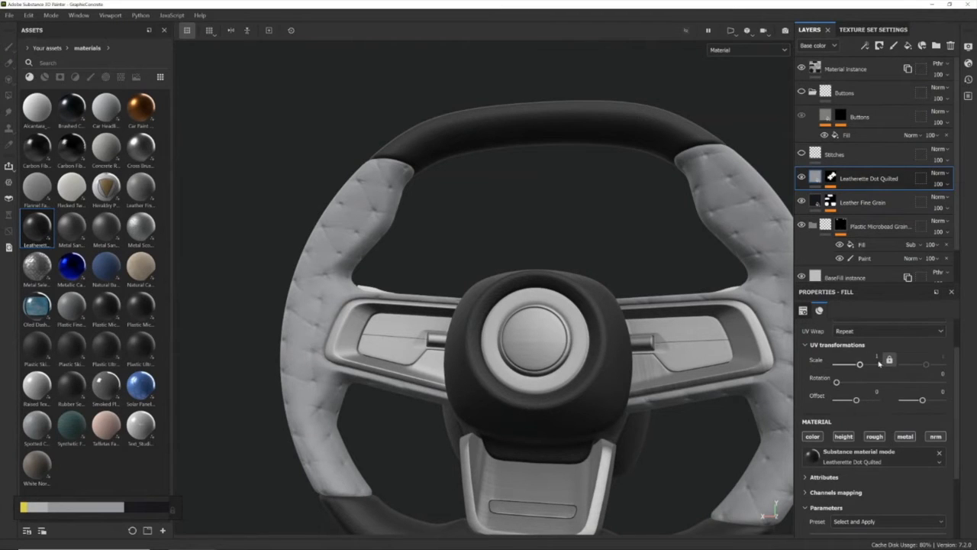
type("4")
key("Return")
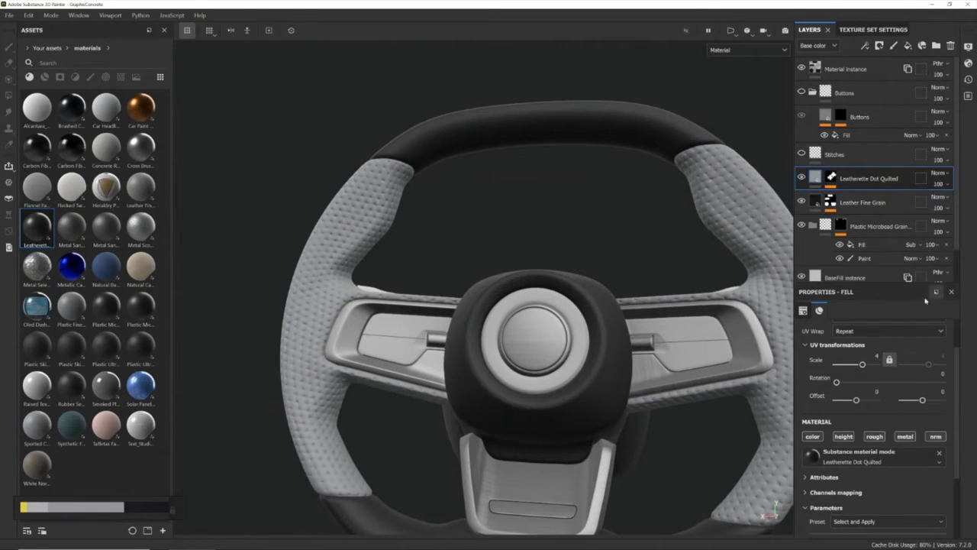
Examine the quilted leather's pattern scale and colour on the wheel's side grips from several angles
left_click_drag(466, 287, 428, 275, "alt")
middle_click_drag(416, 272, 491, 270, "alt")
scroll(487, 269, "up", 3)
left_click_drag(480, 270, 474, 311, "alt")
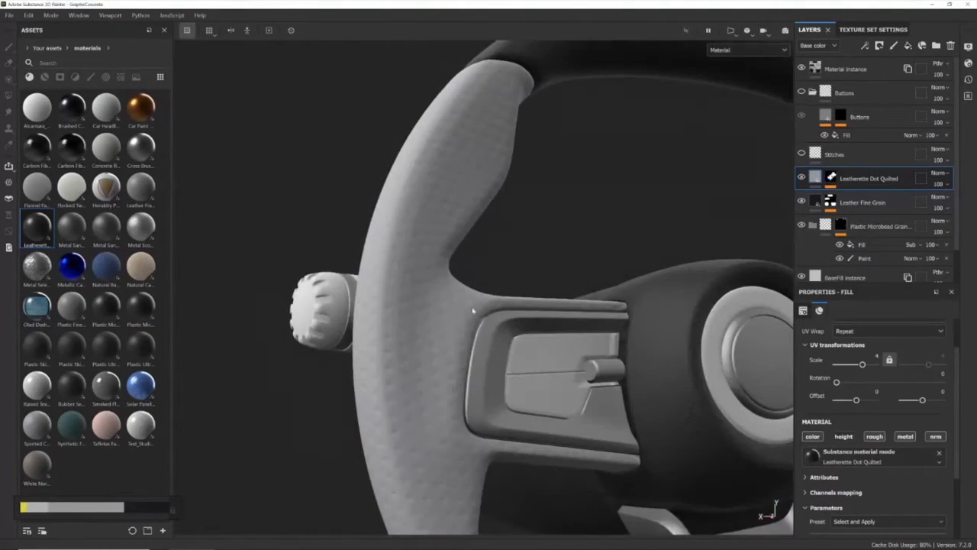
middle_click_drag(789, 362, 540, 310, "alt")
scroll(541, 310, "up", 2)
scroll(540, 314, "down", 6)
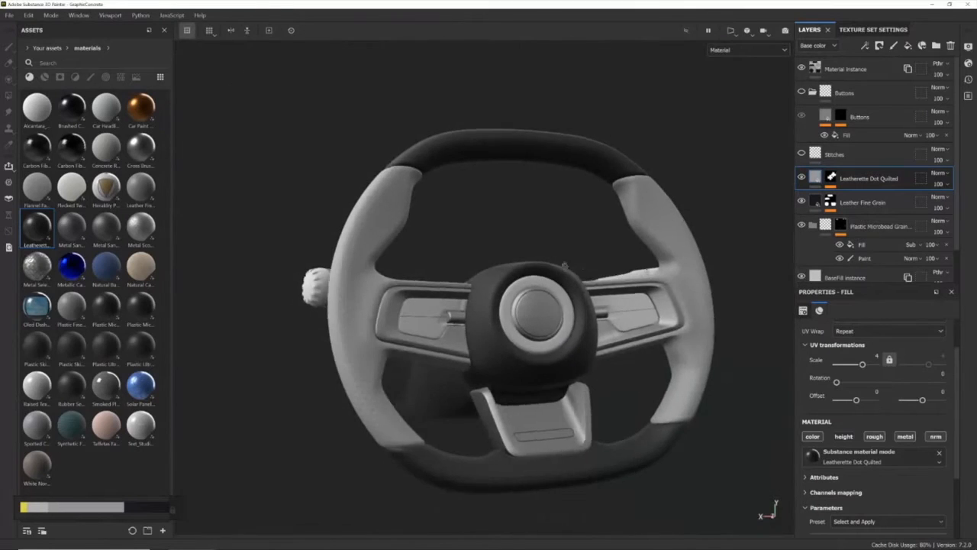
left_click_drag(527, 315, 358, 343, "alt")
left_click_drag(470, 249, 485, 307, "alt")
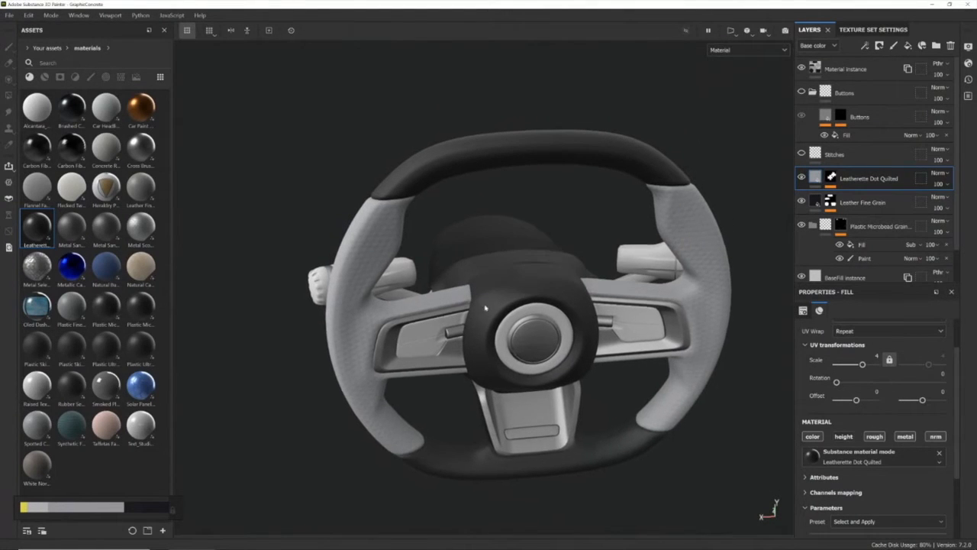
left_click_drag(615, 348, 586, 327, "alt")
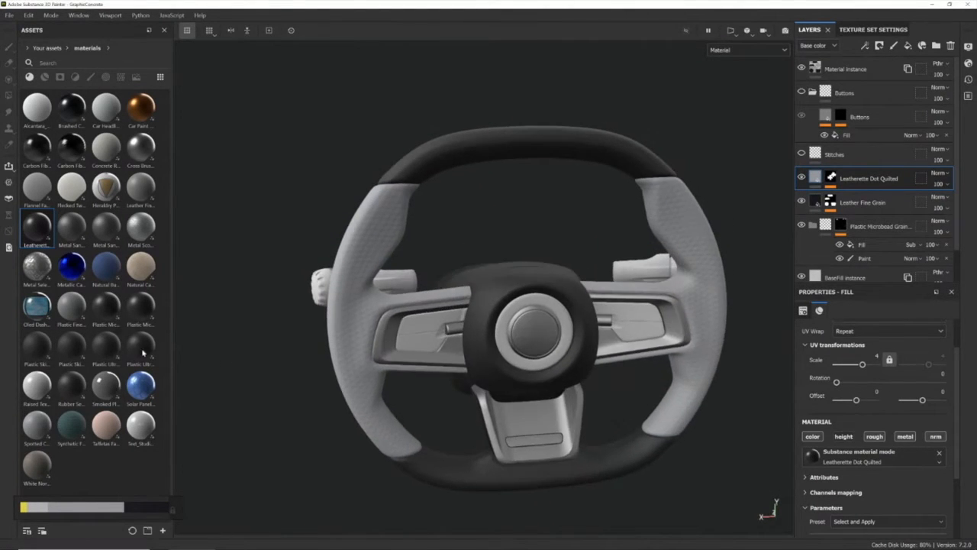
Add a Plastic Microbead Grain material above Leatherette Dot Quilted and mask it by the teal ID colour of the spoke button panels
left_click_drag(103, 314, 887, 167)
left_click_drag(427, 339, 513, 304, "alt")
right_click(815, 177)
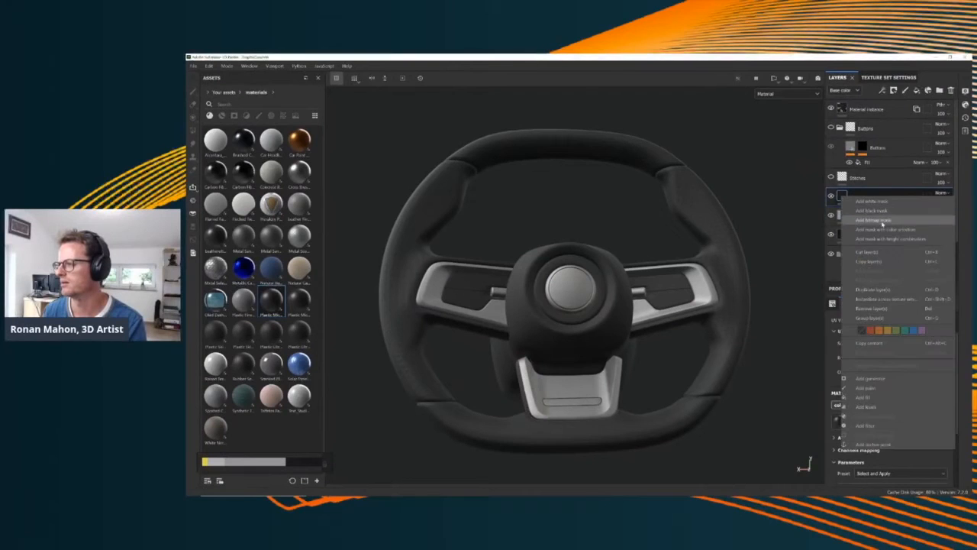
left_click(869, 220)
left_click(936, 387)
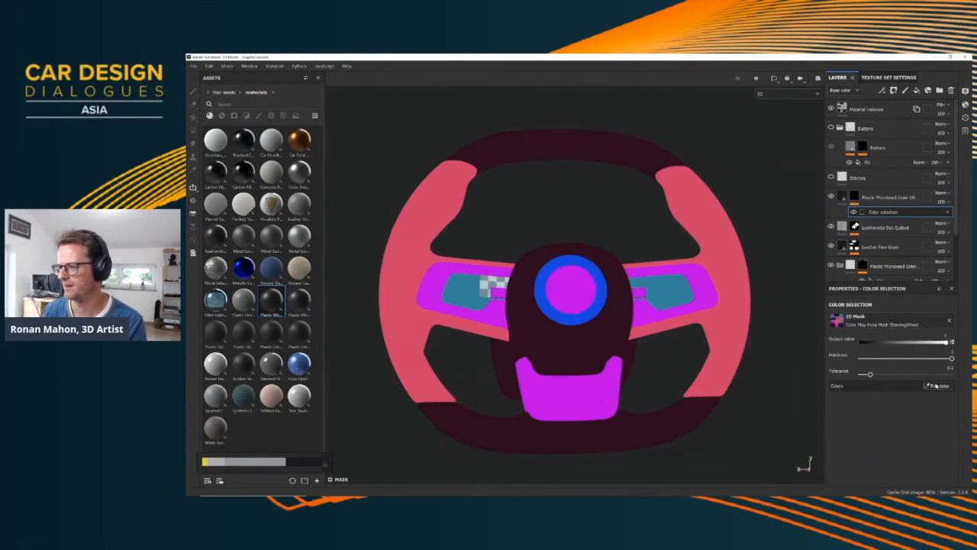
left_click(656, 287)
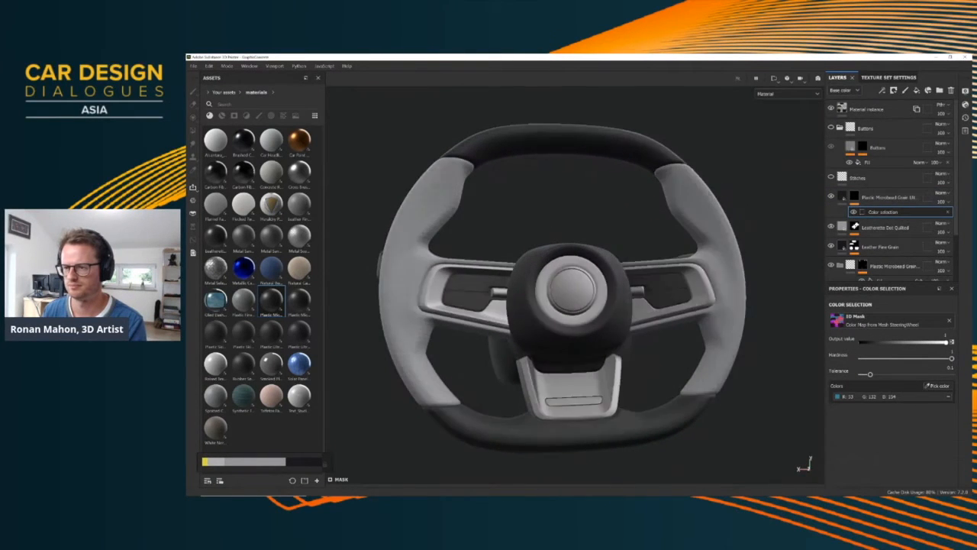
left_click_drag(489, 282, 536, 282, "alt")
scroll(536, 282, "up", 3)
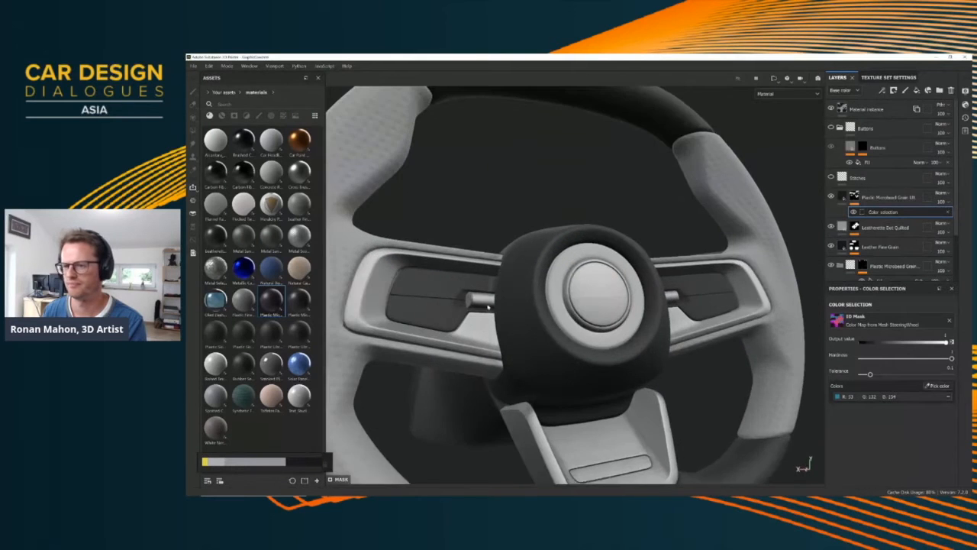
left_click_drag(489, 307, 458, 285, "alt")
scroll(446, 276, "up", 5)
scroll(460, 284, "down", 10)
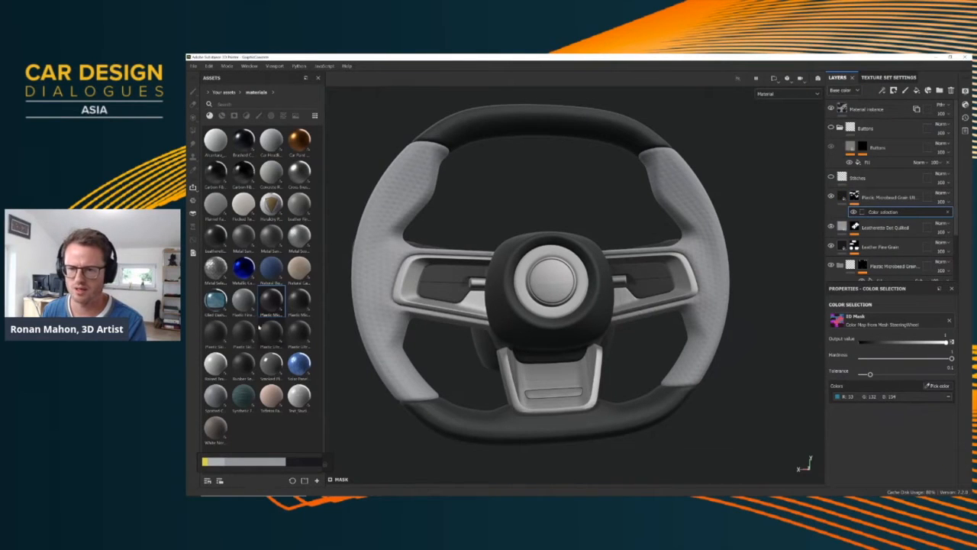
Add the Carbon Fiber weave material above the plastic layer and mask it by the blue ID colour of the hub ring
left_click_drag(243, 176, 920, 197)
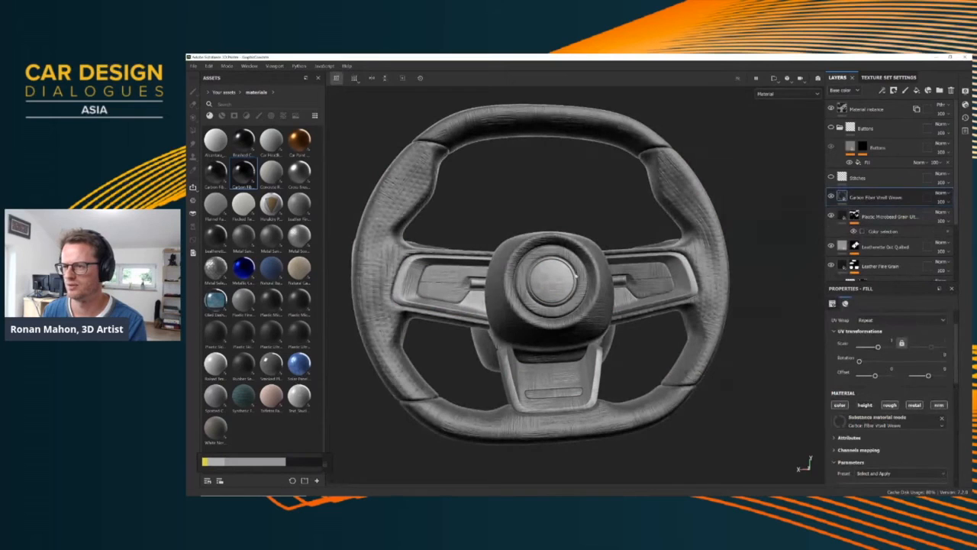
right_click(878, 197)
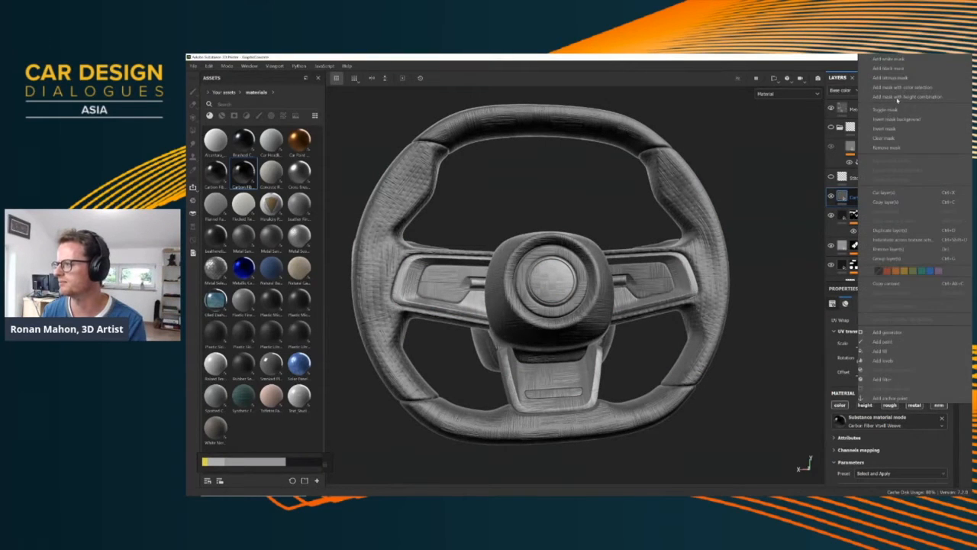
left_click(902, 87)
left_click(926, 383)
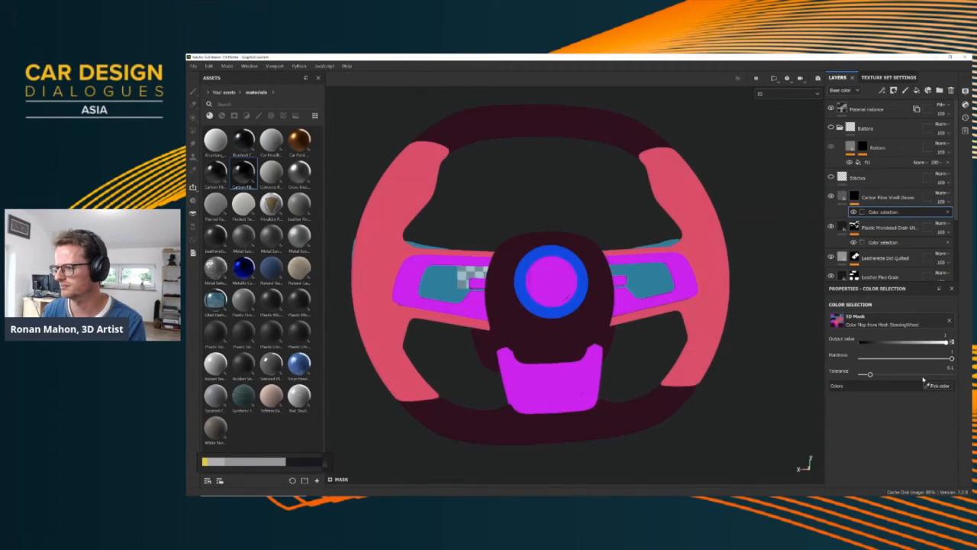
left_click(563, 253)
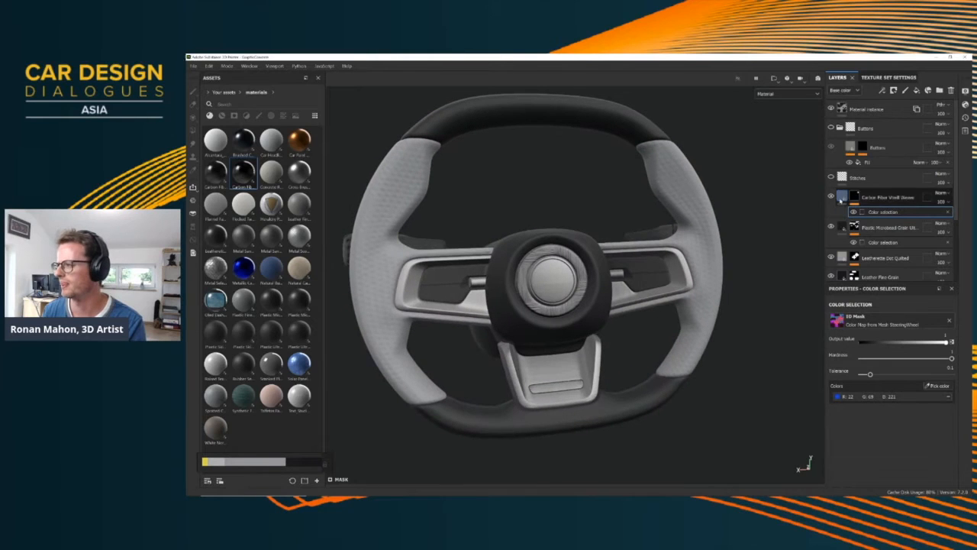
Increase the UV scale of the Carbon Fiber weave layer and check the weave on the hub ring
left_click(843, 197)
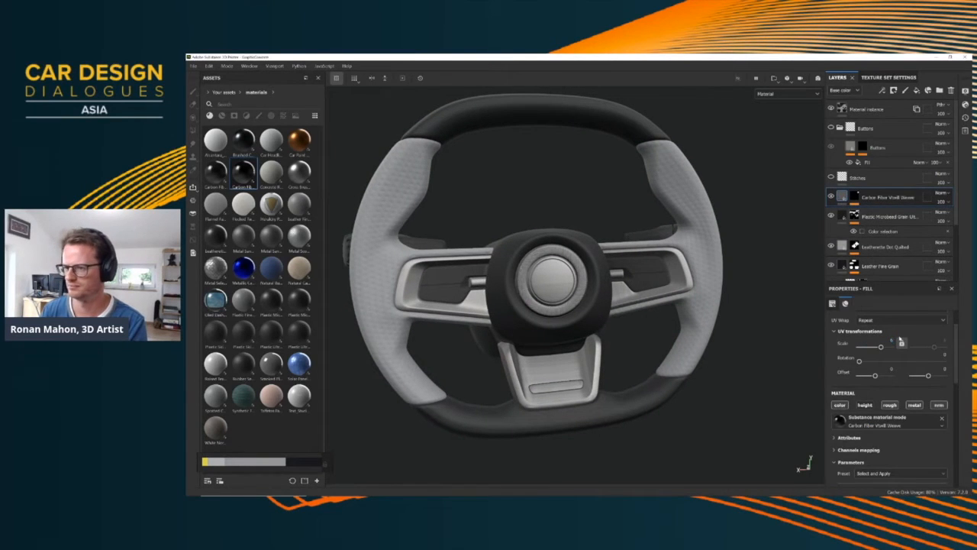
left_click_drag(597, 362, 545, 289, "alt")
scroll(611, 285, "up", 3)
scroll(608, 283, "down", 3)
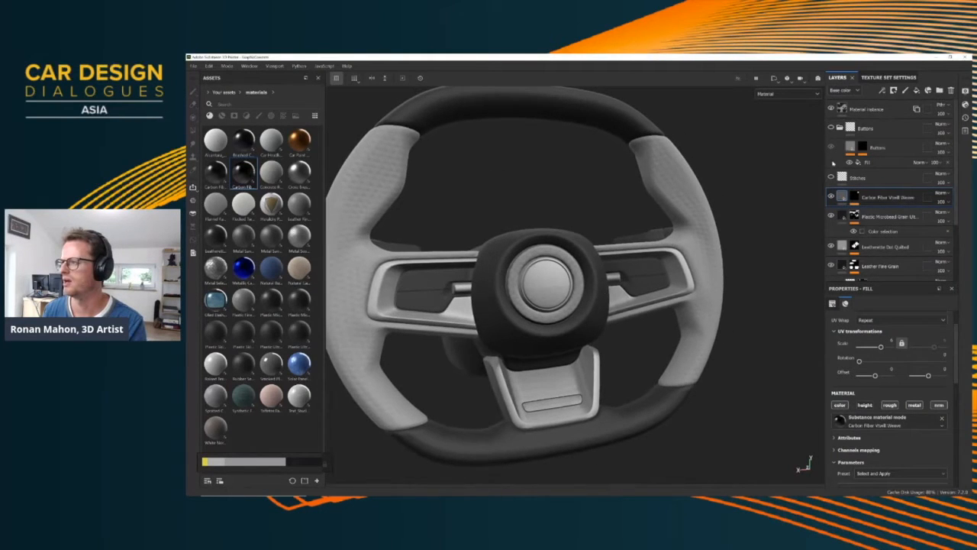
Show the Stitches layer and inspect the yellow seams around the hub, spokes and grips
left_click(841, 127)
left_click(841, 128)
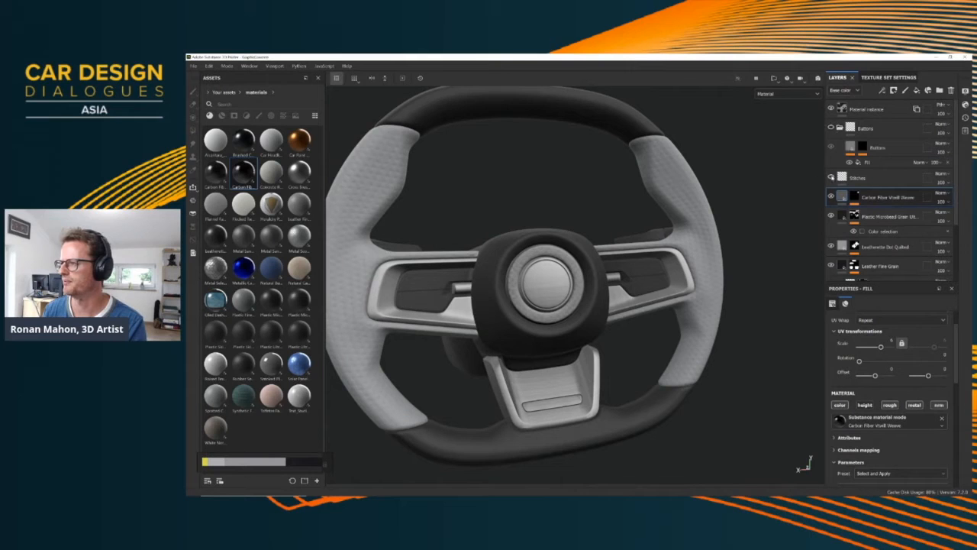
left_click(832, 178)
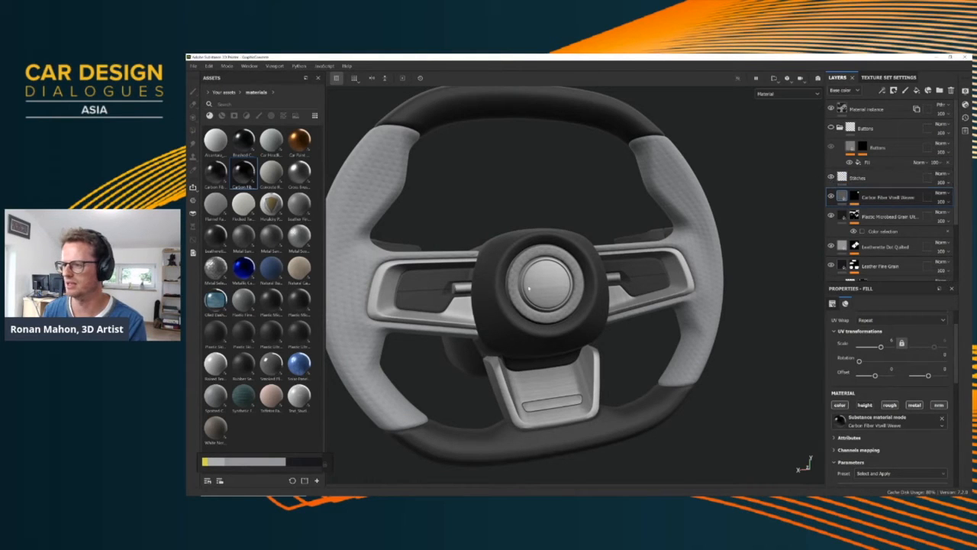
left_click_drag(556, 230, 527, 279, "alt")
scroll(527, 279, "up", 3)
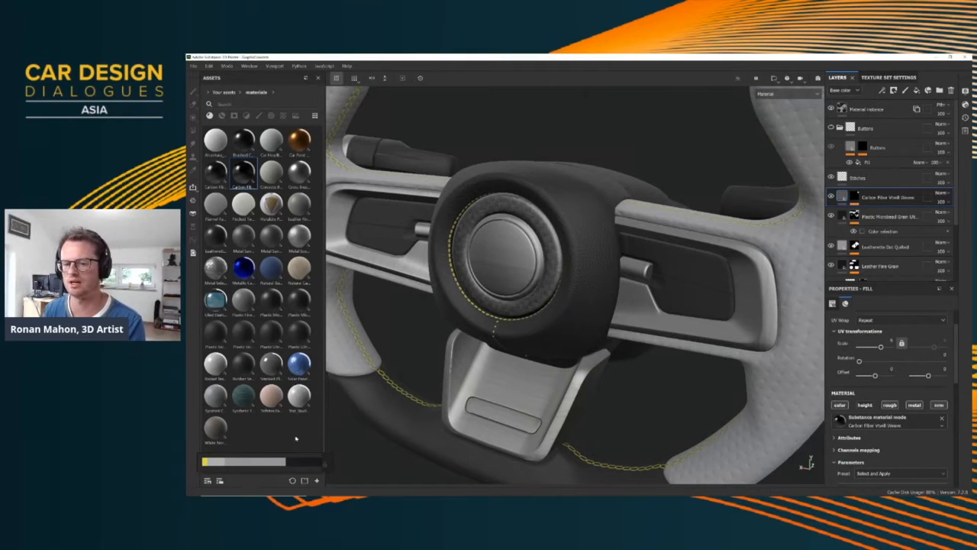
left_click_drag(374, 336, 500, 307, "alt")
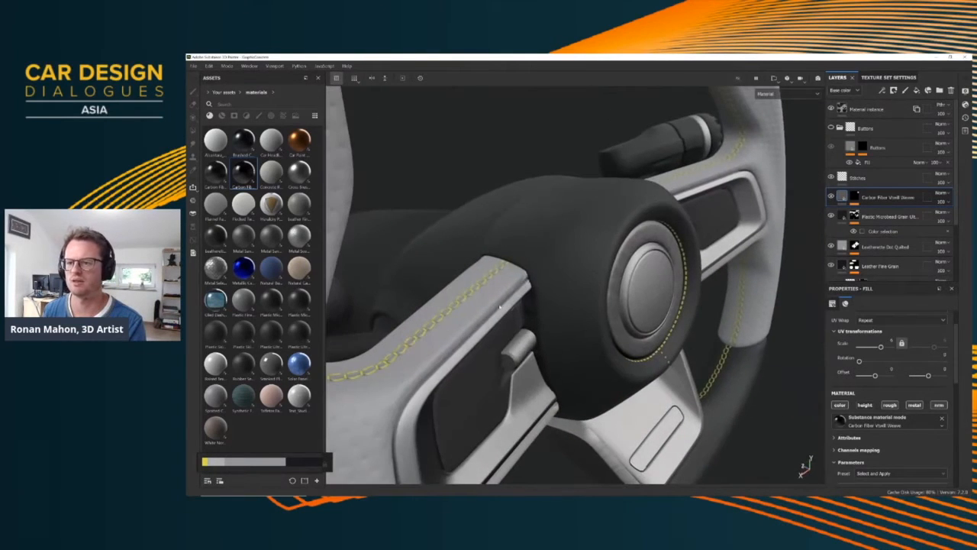
left_click_drag(508, 248, 649, 260, "alt")
Show the Logo folder in the layer stack and inspect the emblem on the hub centre
scroll(601, 292, "down", 5)
scroll(890, 190, "down", 3)
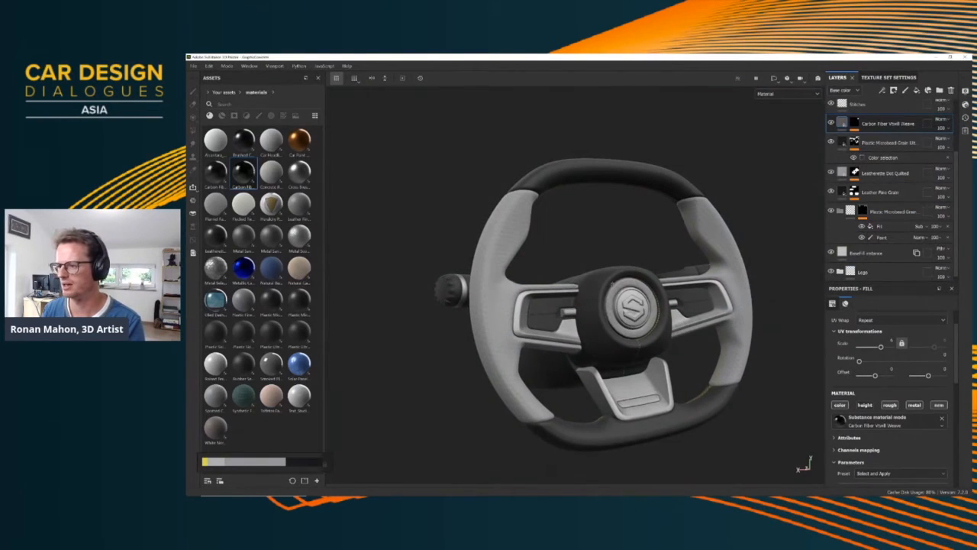
middle_click_drag(632, 306, 550, 287, "alt")
scroll(550, 287, "up", 7)
left_click_drag(568, 294, 538, 290, "alt")
middle_click_drag(538, 328, 566, 251, "alt")
scroll(882, 249, "down", 1)
scroll(718, 261, "down", 3)
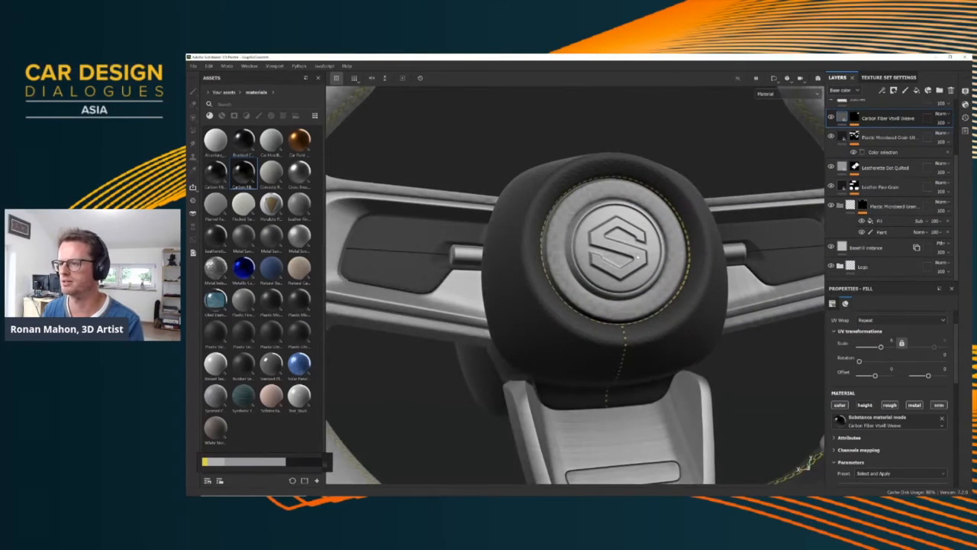
middle_click_drag(638, 257, 580, 284, "alt")
scroll(581, 284, "up", 2)
Expand the Logo folder, review the fill in the Logo layer's mask, and set the gradient_curve filter's Balance to 0.66
left_click(841, 266)
scroll(888, 263, "down", 3)
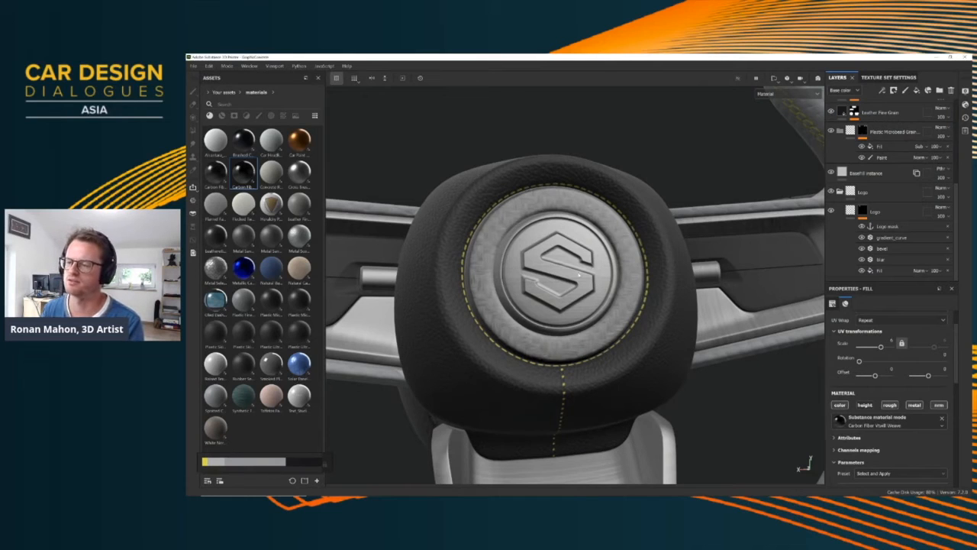
left_click(888, 272)
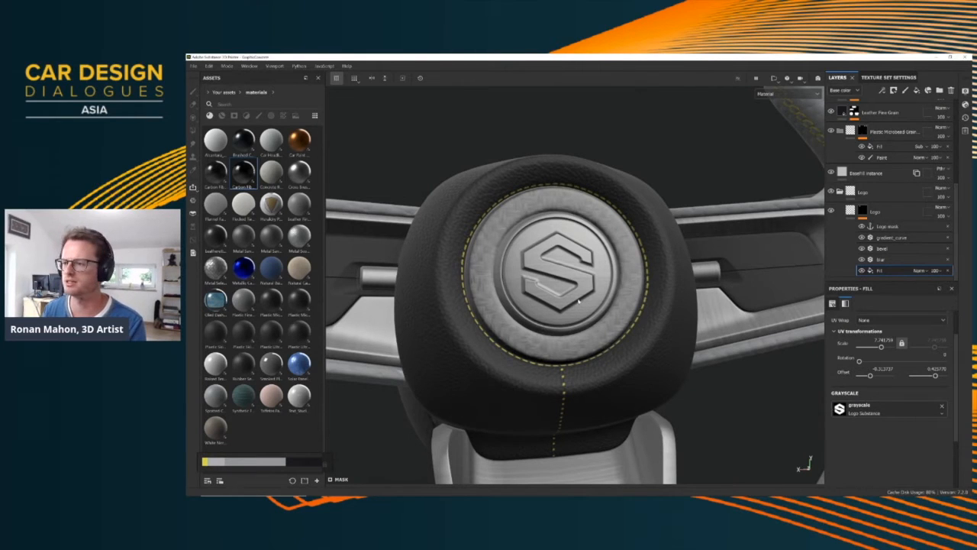
scroll(579, 300, "up", 2)
left_click_drag(579, 300, 599, 290, "alt")
scroll(611, 282, "up", 3)
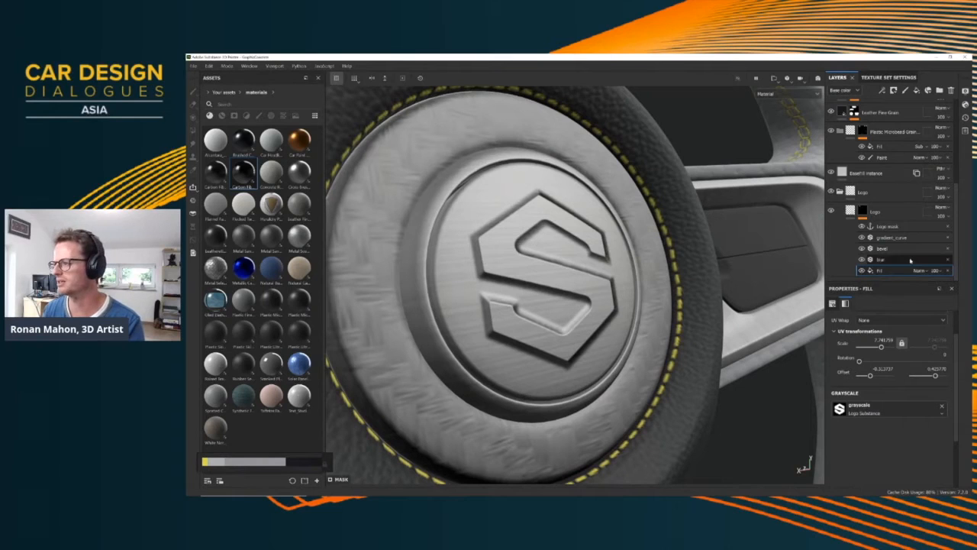
left_click(892, 237)
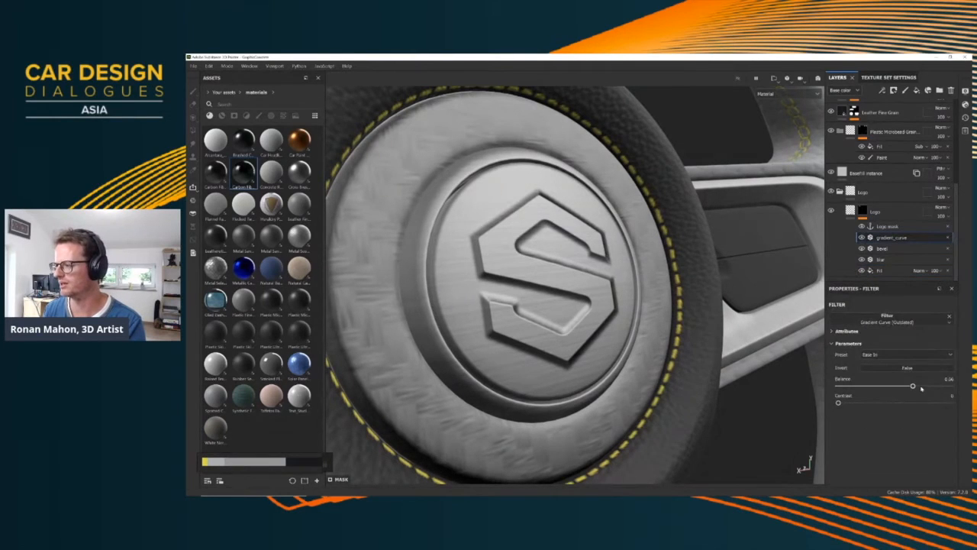
mouse_move(902, 387)
left_mouse_down()
mouse_move(842, 387)
mouse_move(946, 387)
mouse_move(856, 387)
mouse_move(941, 387)
mouse_move(913, 388)
left_mouse_up()
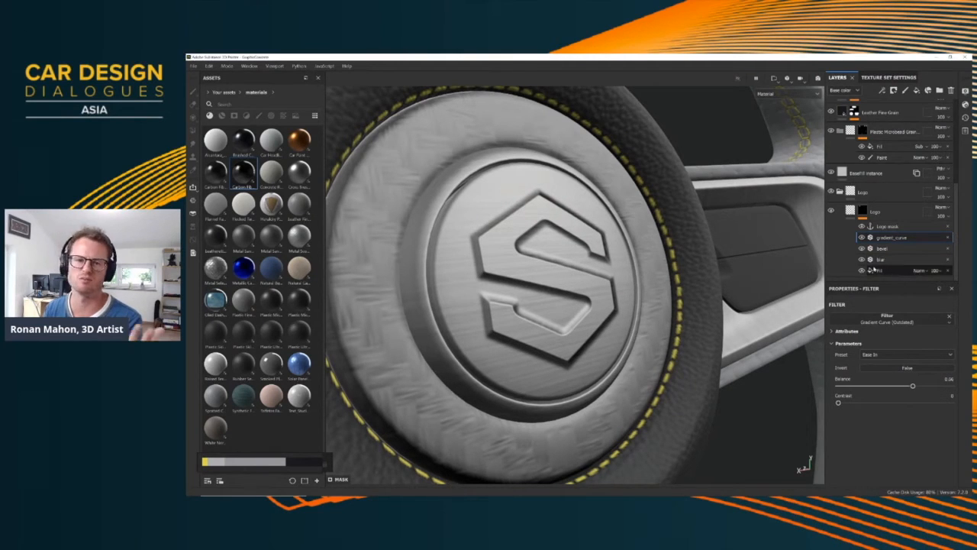
Replace the grayscale logo image in the Logo mask's fill with the custom Text_Studio material
left_click(901, 270)
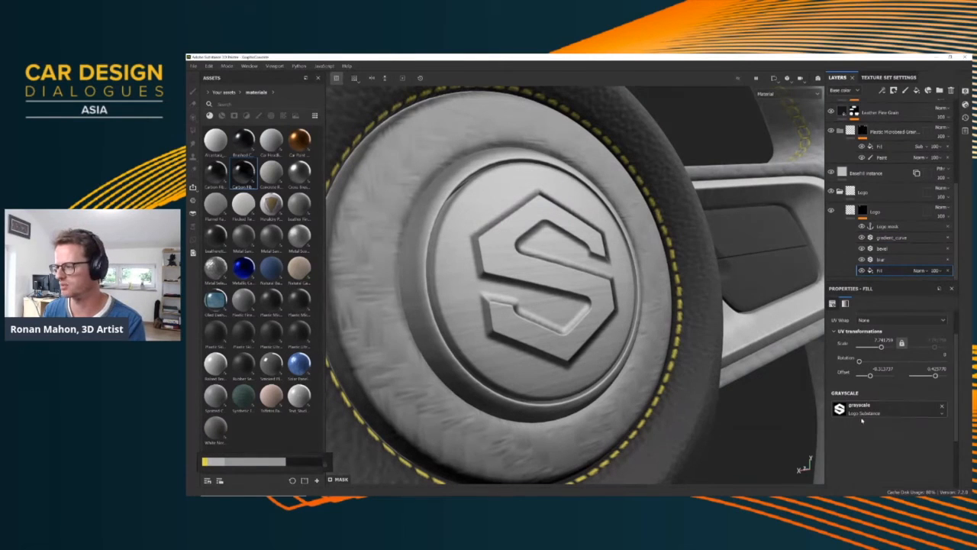
left_click_drag(298, 397, 855, 409)
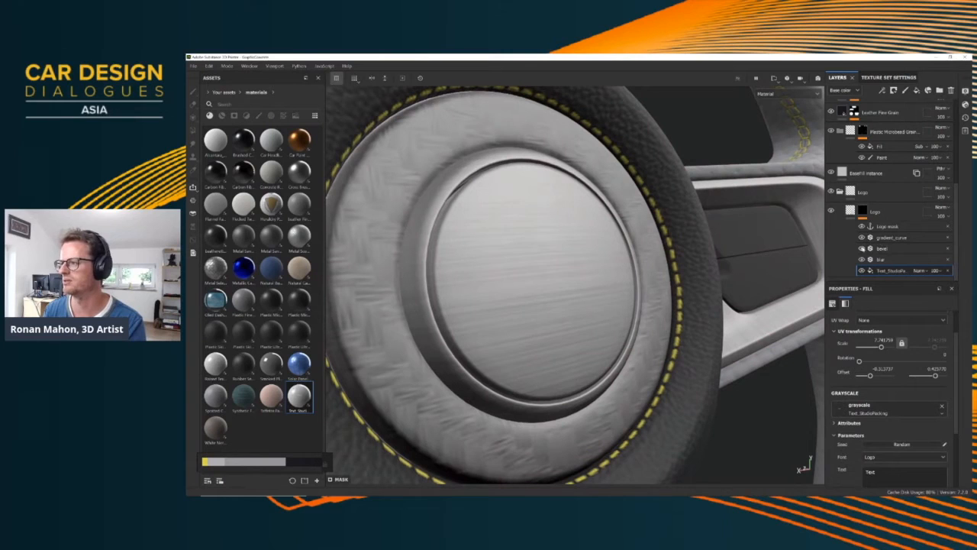
Set the Text_Studio fill's font size to 0.34 and change the hub text to "logo"
left_click_drag(545, 272, 570, 283, "alt")
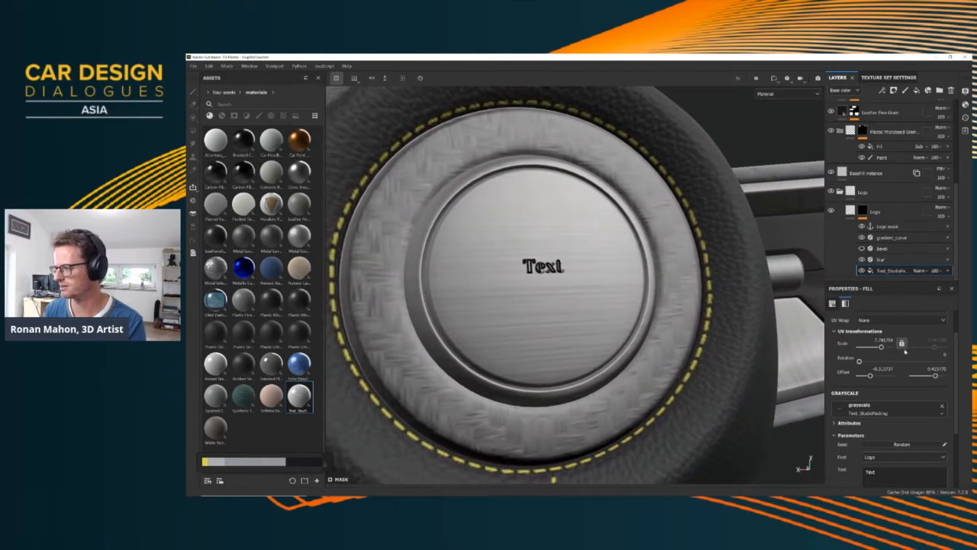
scroll(882, 422, "down", 3)
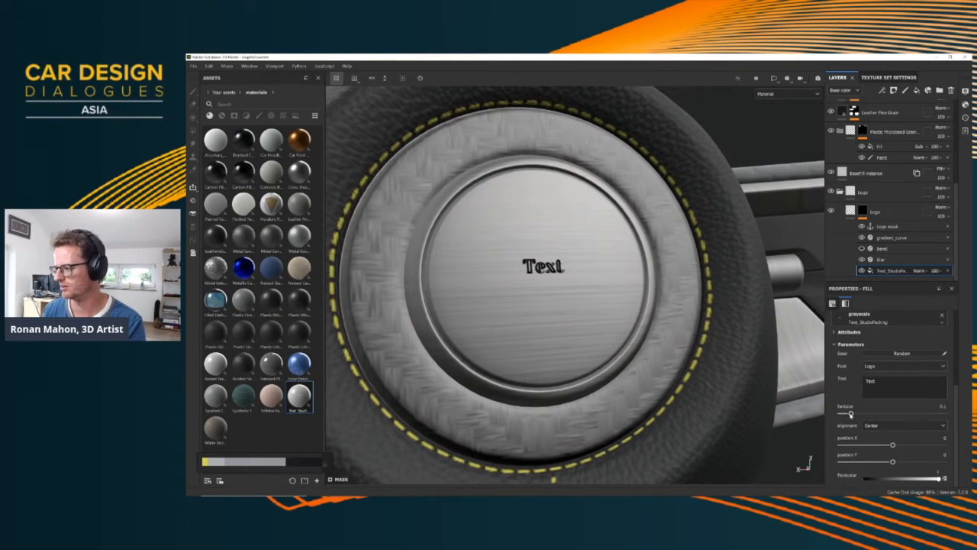
left_click_drag(850, 414, 876, 413)
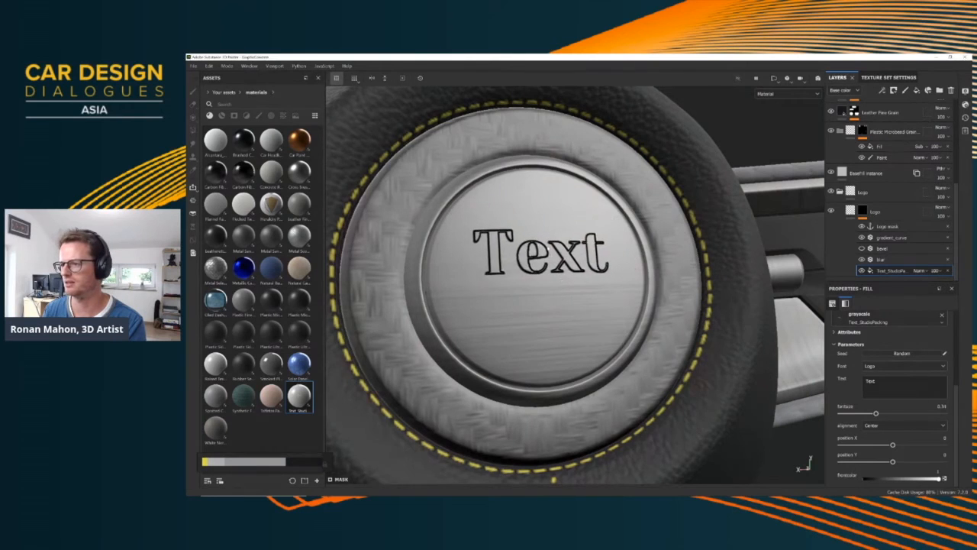
left_click_drag(547, 249, 527, 261, "alt")
type("logo")
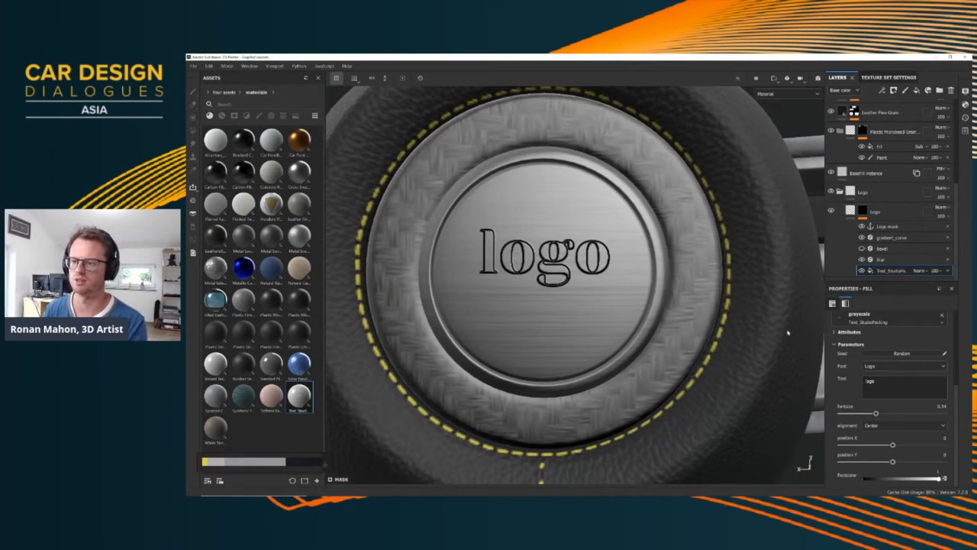
left_click_drag(527, 248, 605, 249, "alt")
scroll(551, 229, "up", 4)
scroll(552, 229, "down", 8)
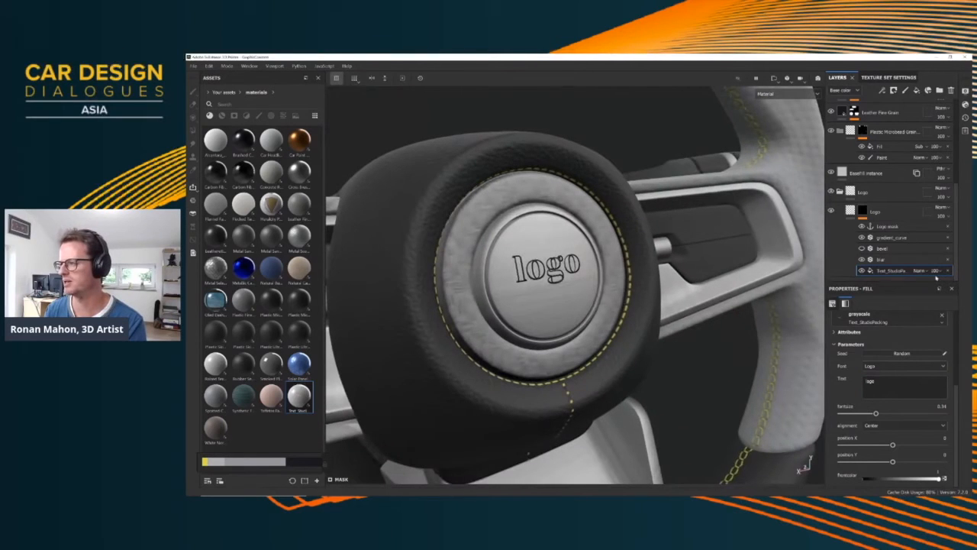
Re-enable the bevel filter in the Logo mask and set its Distance to about -0.01
left_click(862, 248)
left_click(886, 248)
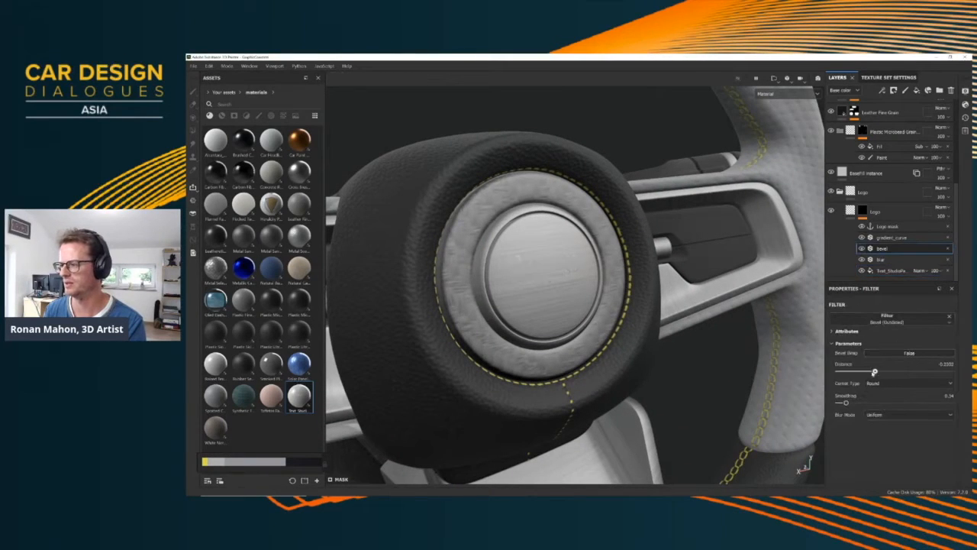
left_click_drag(875, 372, 898, 372)
left_click_drag(896, 372, 894, 371)
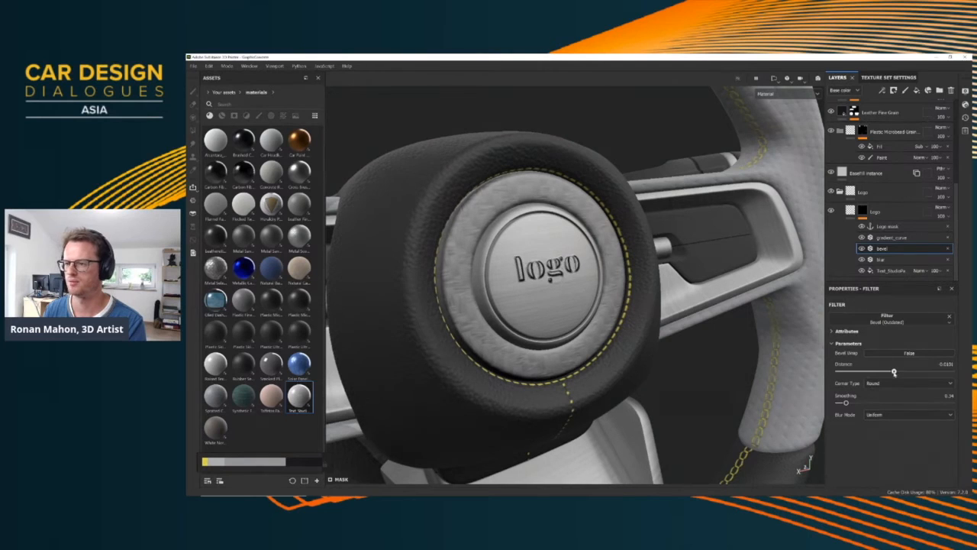
left_click_drag(549, 290, 496, 289, "alt")
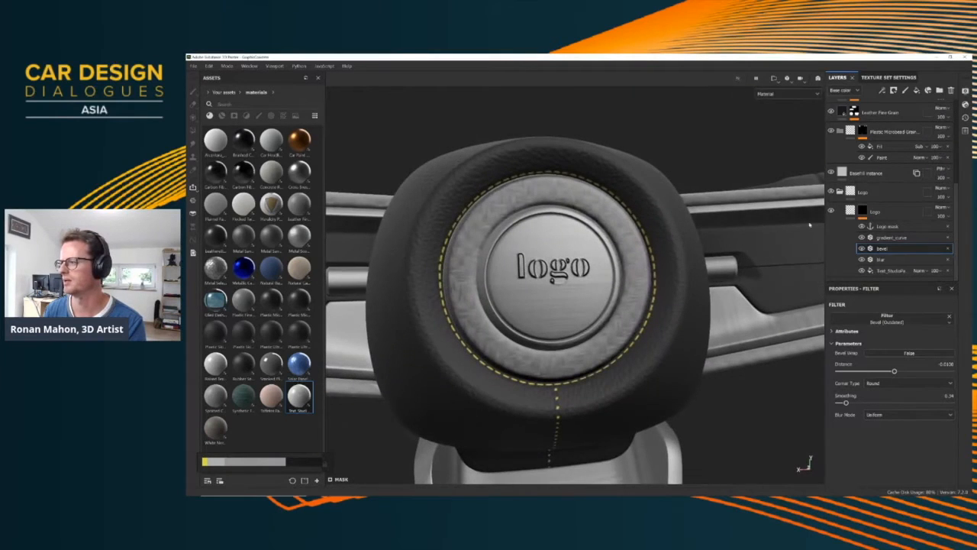
scroll(863, 219, "up", 3)
left_click_drag(551, 251, 719, 281, "alt")
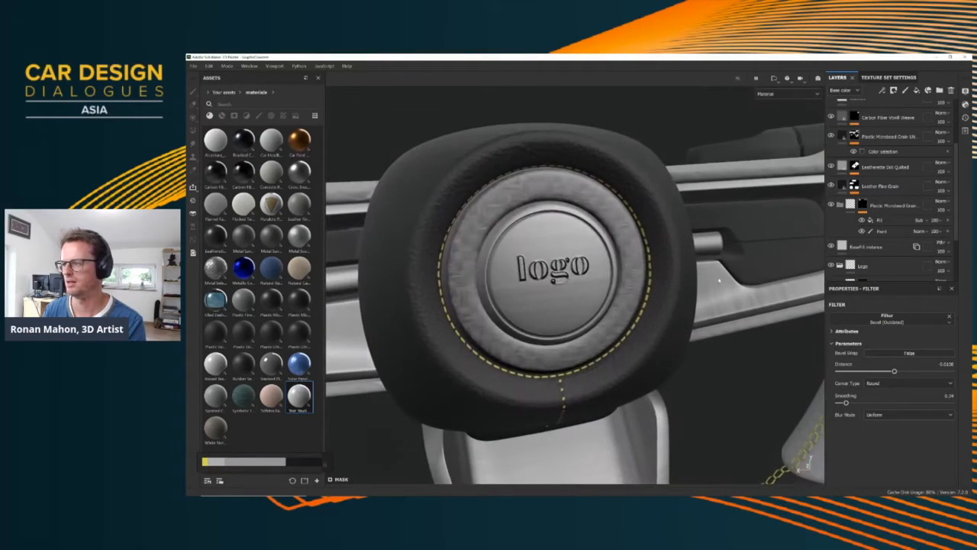
Show the UV layout beside the model, nudge the Text_Studio fill slightly down on the hub disc, and return to the 3D view alone
key("F1")
scroll(694, 227, "down", 5)
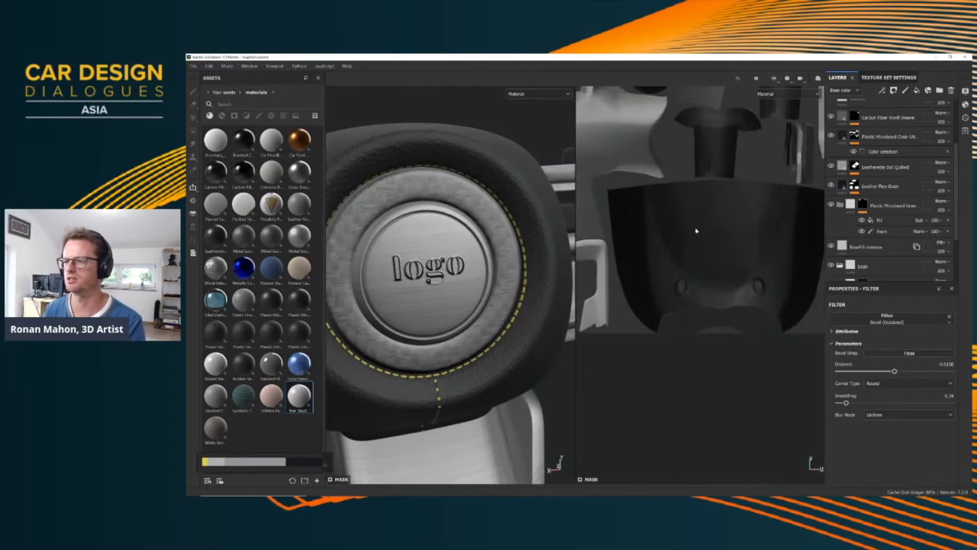
scroll(726, 244, "up", 2)
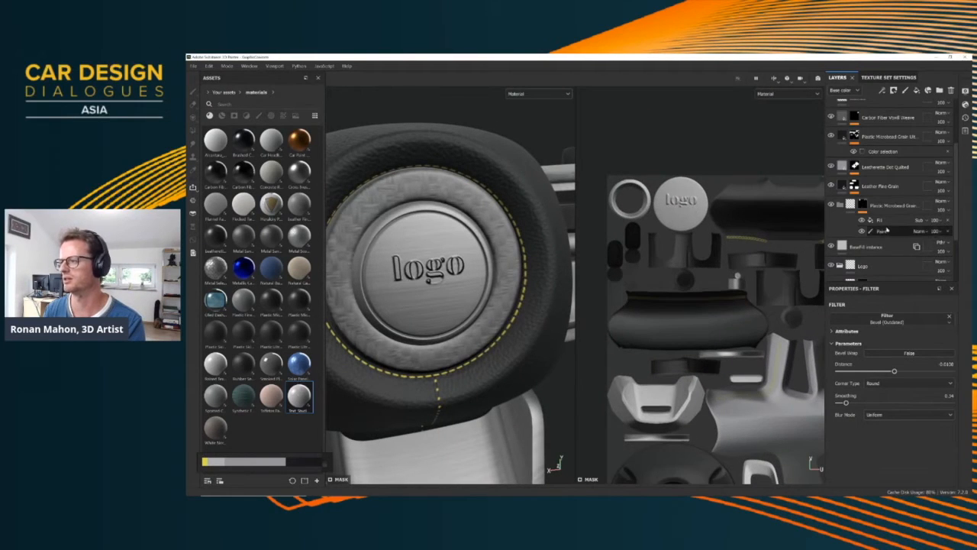
scroll(886, 229, "down", 2)
left_click(883, 272)
scroll(686, 207, "up", 4)
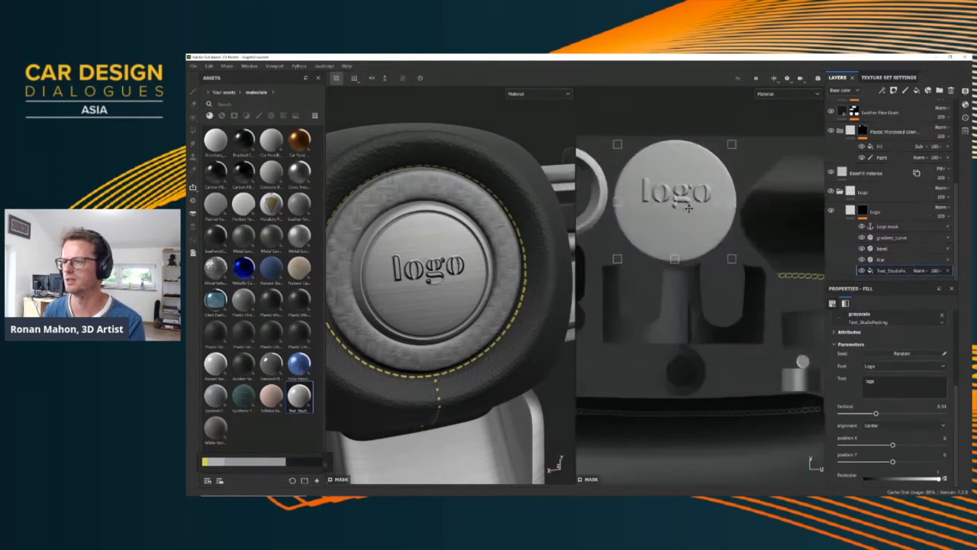
mouse_move(685, 206)
left_mouse_down()
mouse_move(686, 237)
mouse_move(693, 213)
mouse_move(682, 214)
left_mouse_up()
mouse_move(449, 271)
left_mouse_down("alt")
mouse_move(399, 273)
mouse_move(438, 285)
mouse_move(466, 269)
left_mouse_up("alt")
scroll(437, 285, "up", 4)
scroll(436, 286, "down", 4)
scroll(434, 284, "down", 5)
key("F2")
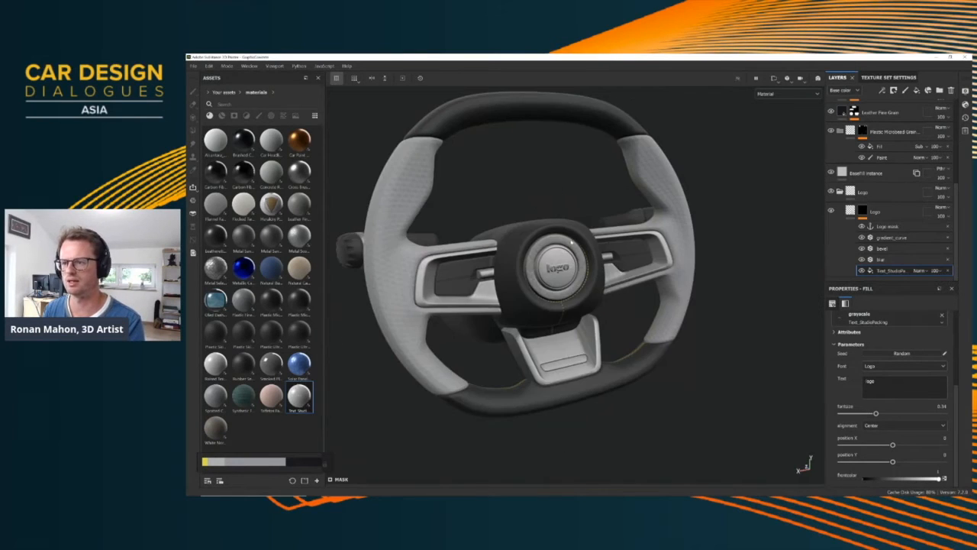
Show the Buttons folder in the layer stack and inspect the arrow and plus icons on the steering wheel spoke
mouse_move(522, 258)
left_mouse_down("alt")
mouse_move(497, 264)
mouse_move(533, 264)
left_mouse_up("alt")
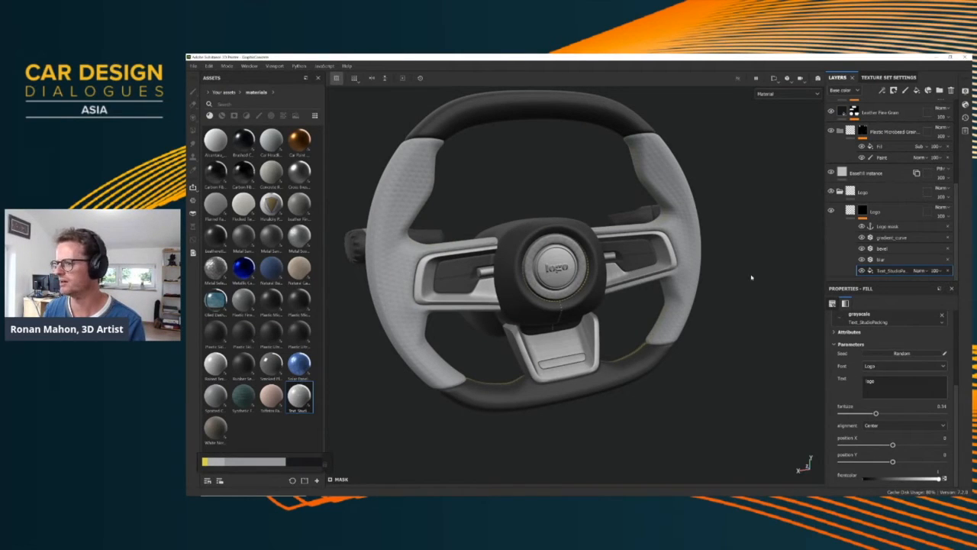
scroll(501, 268, "up", 4)
mouse_move(470, 263)
left_mouse_down("alt")
mouse_move(504, 267)
mouse_move(470, 255)
left_mouse_up("alt")
scroll(501, 269, "down", 9)
scroll(470, 256, "up", 4)
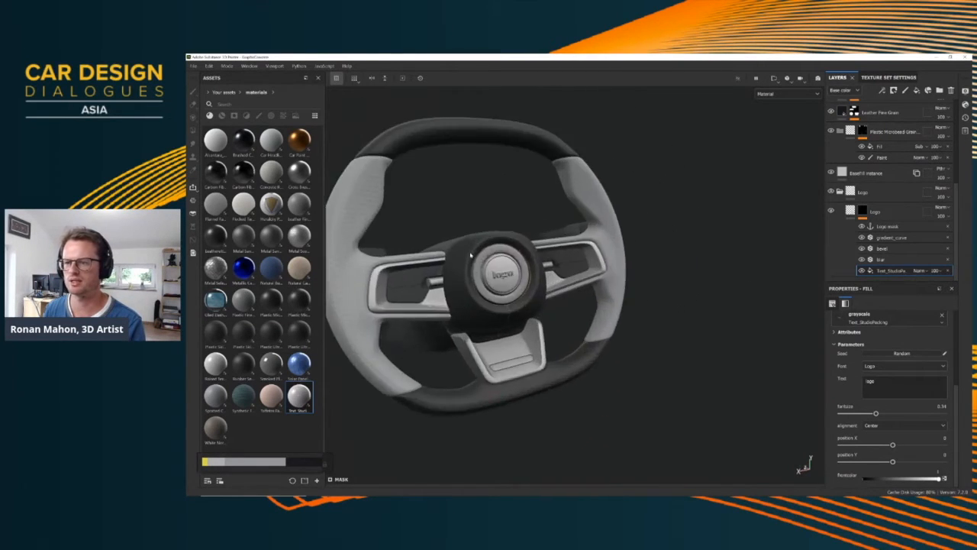
scroll(471, 255, "up", 3)
scroll(850, 145, "up", 5)
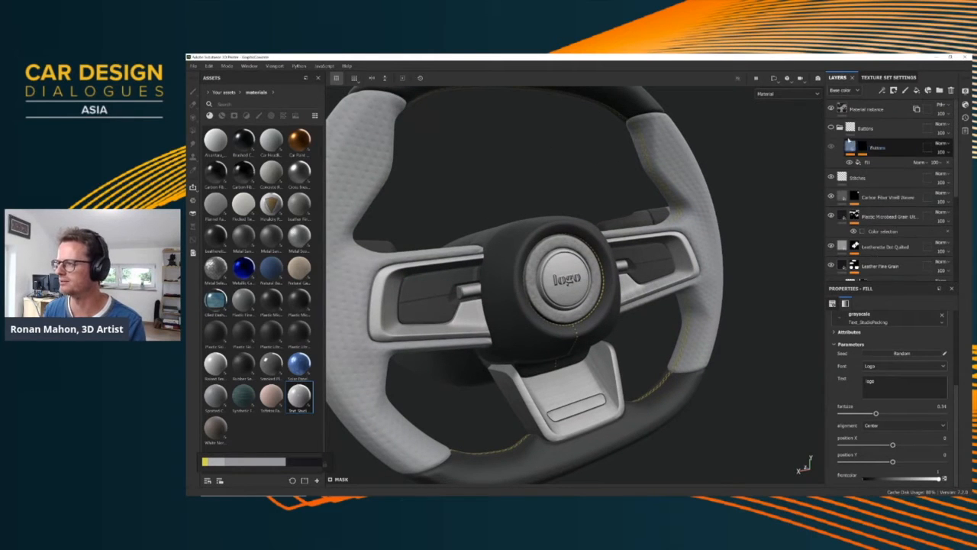
left_click(832, 128)
left_click_drag(527, 260, 458, 252, "alt")
scroll(459, 252, "up", 3)
middle_click_drag(458, 252, 540, 233, "alt")
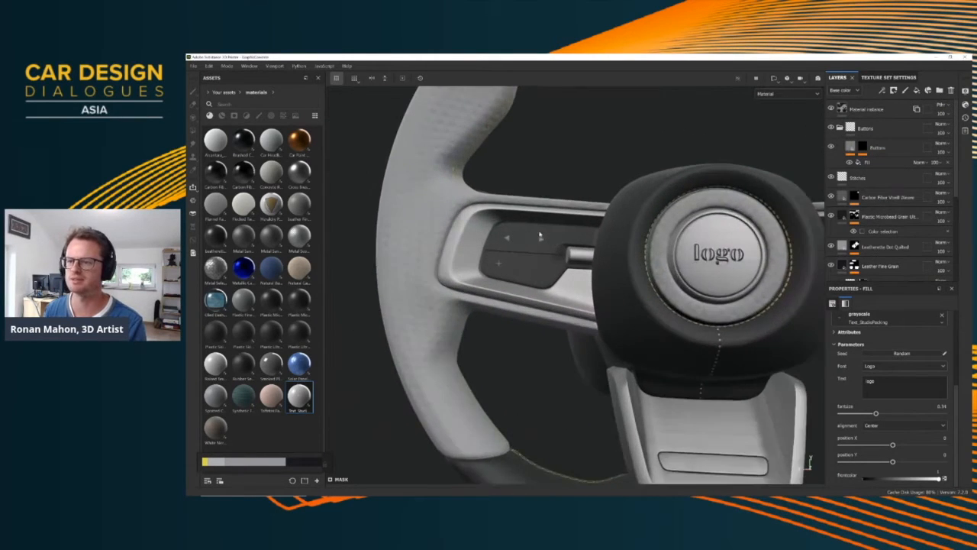
scroll(542, 233, "up", 3)
left_click_drag(543, 234, 502, 249, "alt")
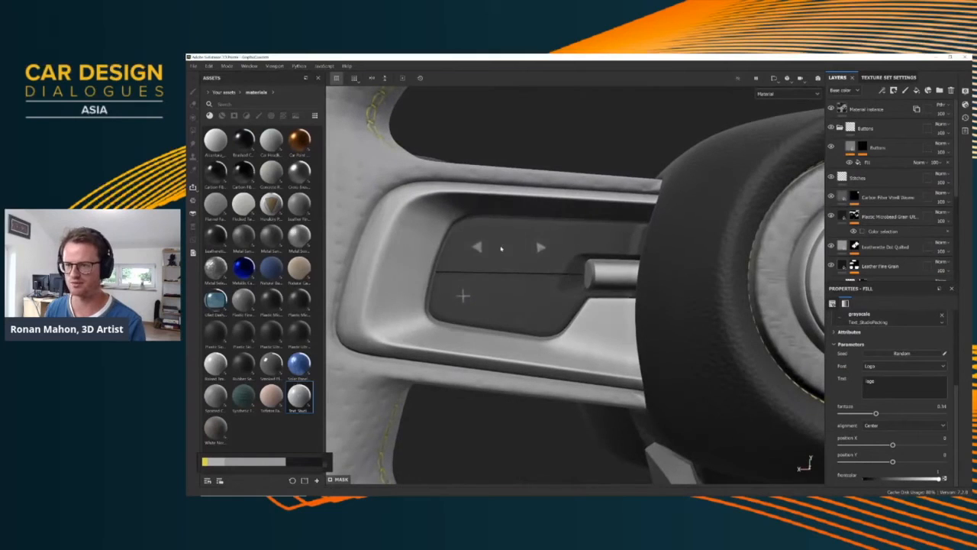
Inspect the button icons on the opposite spoke and look over the whole steering wheel
scroll(588, 294, "down", 4)
middle_click_drag(718, 288, 585, 296, "alt")
left_click_drag(746, 288, 789, 293, "alt")
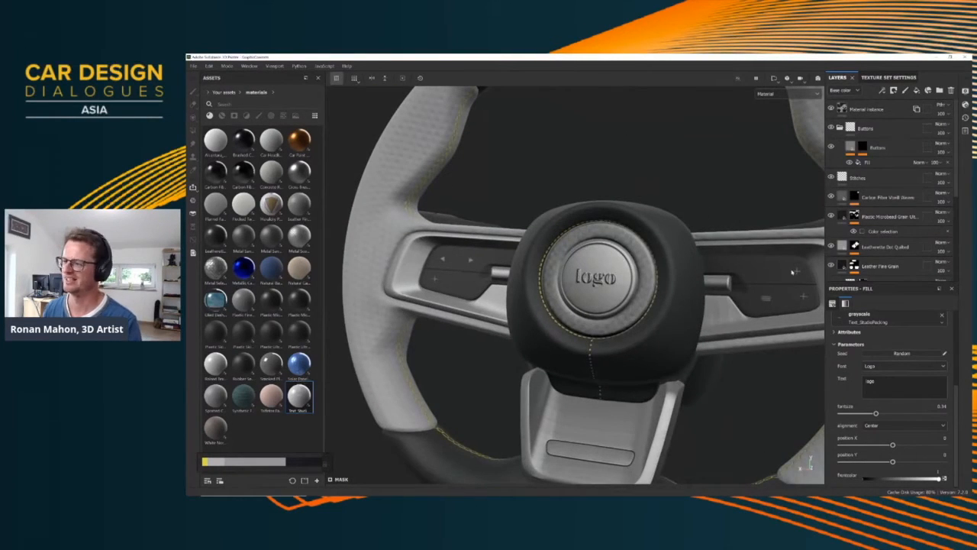
left_click_drag(520, 290, 576, 292, "alt")
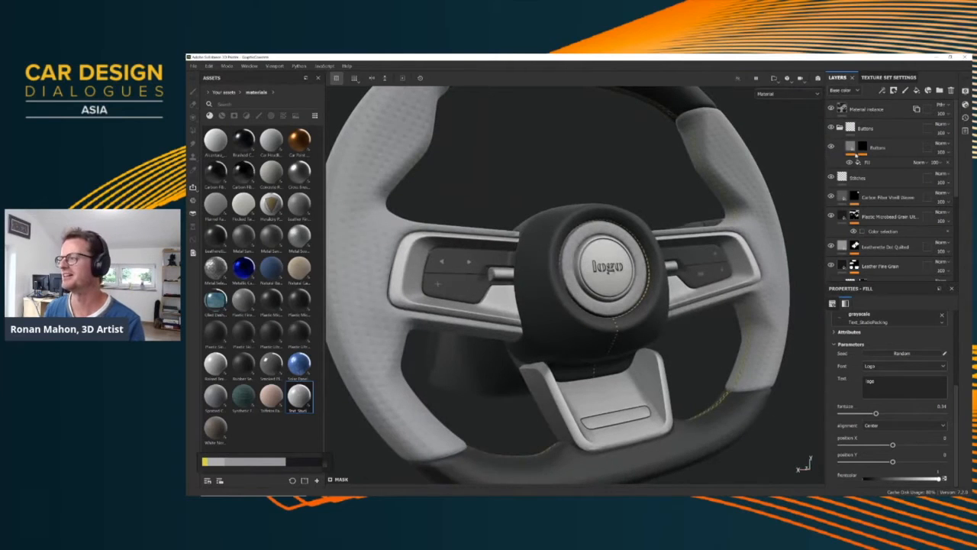
left_click_drag(639, 265, 678, 271, "alt")
scroll(925, 216, "down", 2)
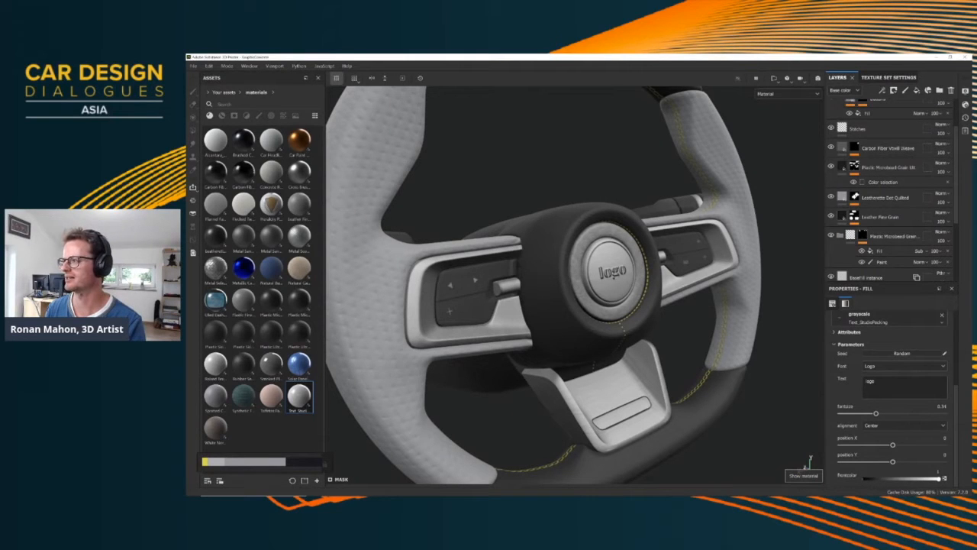
Leave the isolated view to show the full interior and make the door sill's texture set active
key("alt+q")
scroll(639, 321, "up", 3)
scroll(639, 321, "down", 8)
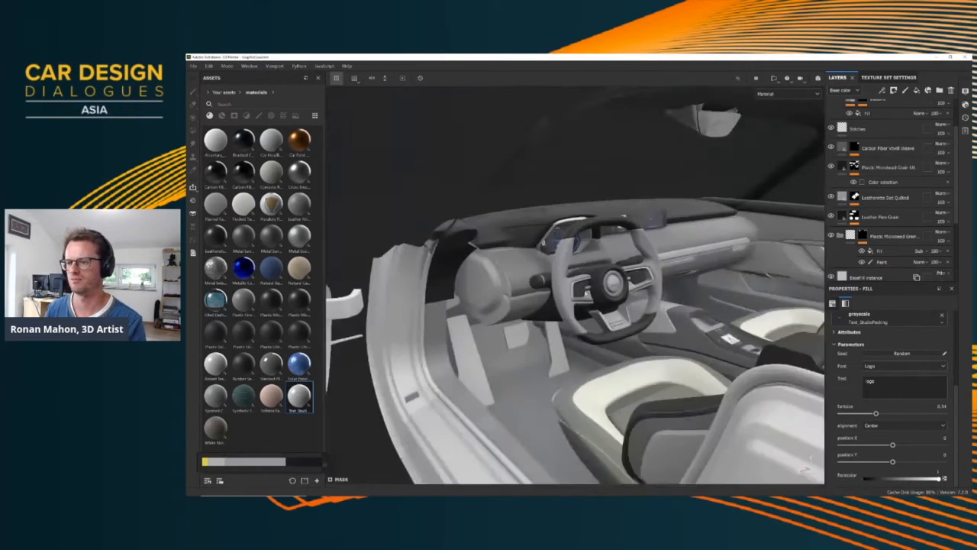
left_click_drag(588, 321, 649, 314, "alt")
scroll(611, 329, "down", 2)
middle_click_drag(546, 451, 535, 290, "alt")
left_click_drag(535, 290, 544, 273, "alt")
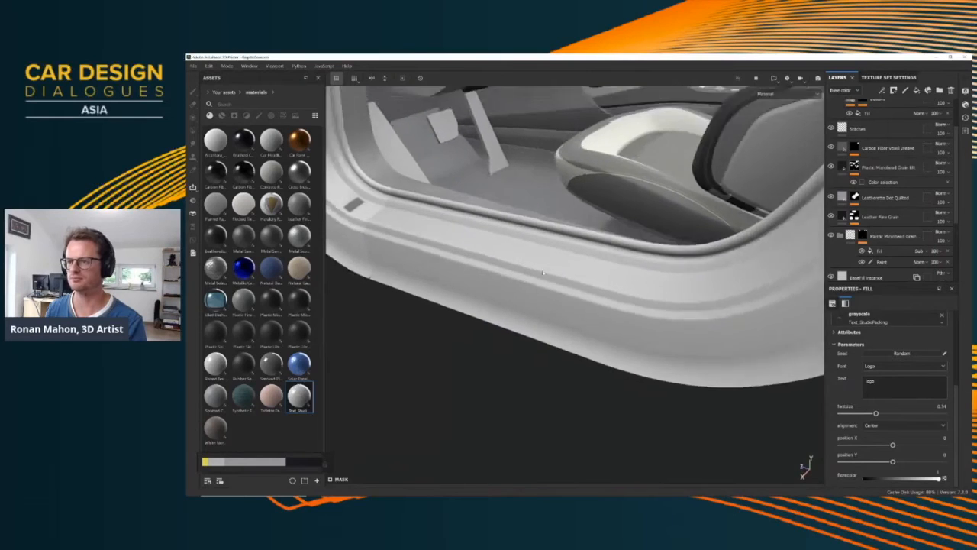
scroll(544, 272, "up", 2)
scroll(544, 272, "down", 6)
middle_click_drag(531, 276, 563, 327, "alt")
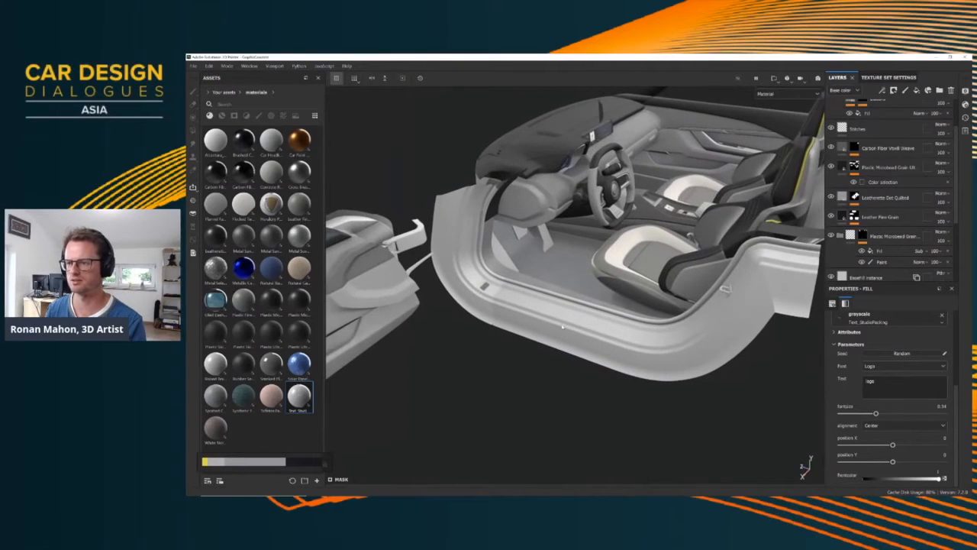
right_click(788, 175, "ctrl+alt")
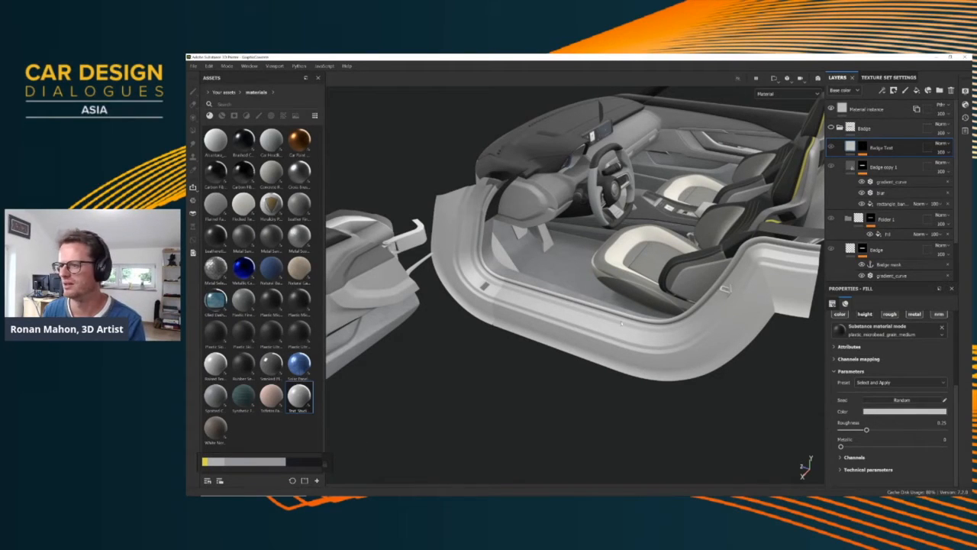
Add the Metallic Car Paint material as a new layer beneath the Badge folder to cover the door sill
left_click(244, 268)
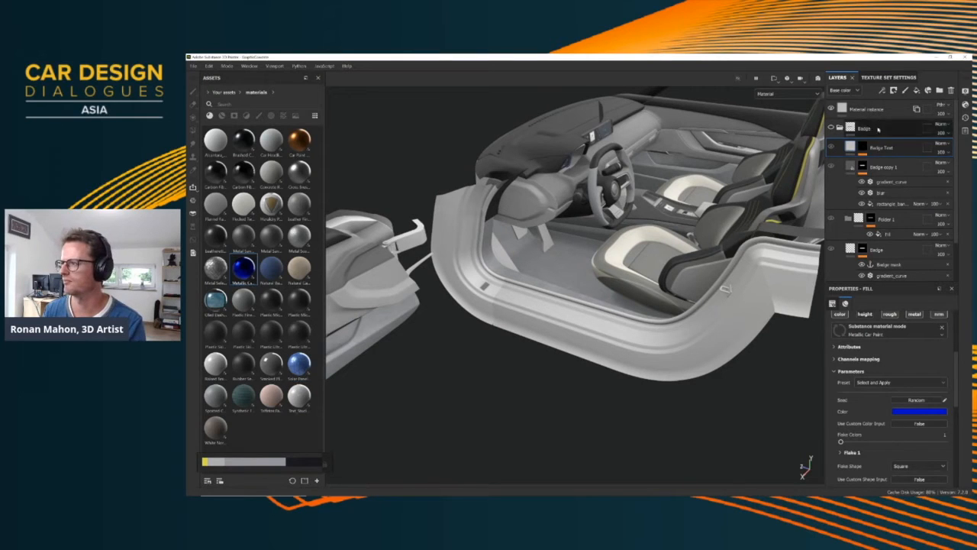
mouse_move(248, 270)
left_mouse_down()
mouse_move(867, 214)
mouse_move(850, 159)
mouse_move(871, 142)
left_mouse_up()
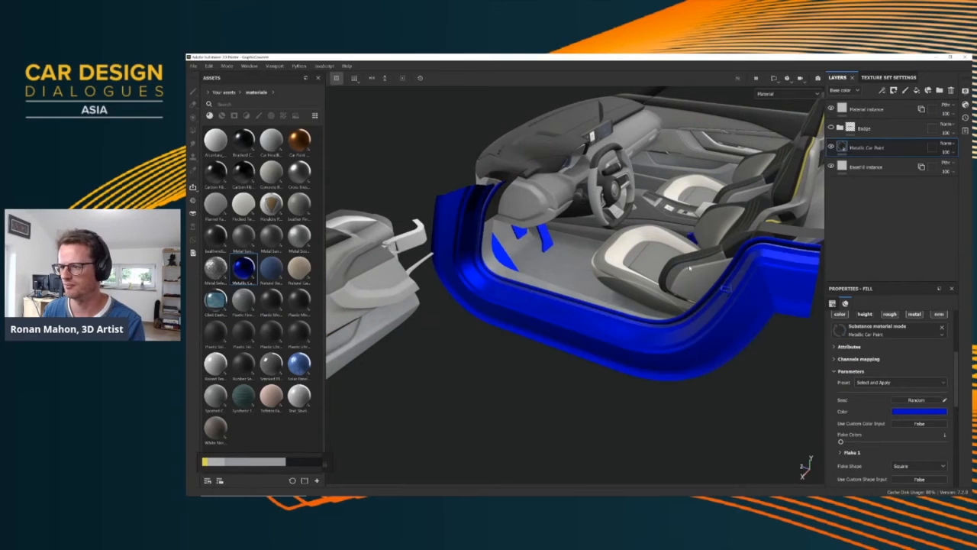
left_click_drag(774, 341, 795, 370, "alt")
Change the Metallic Car Paint layer's colour to the near-black sampled from the on-screen palette strip and check the door sill
left_click(912, 413)
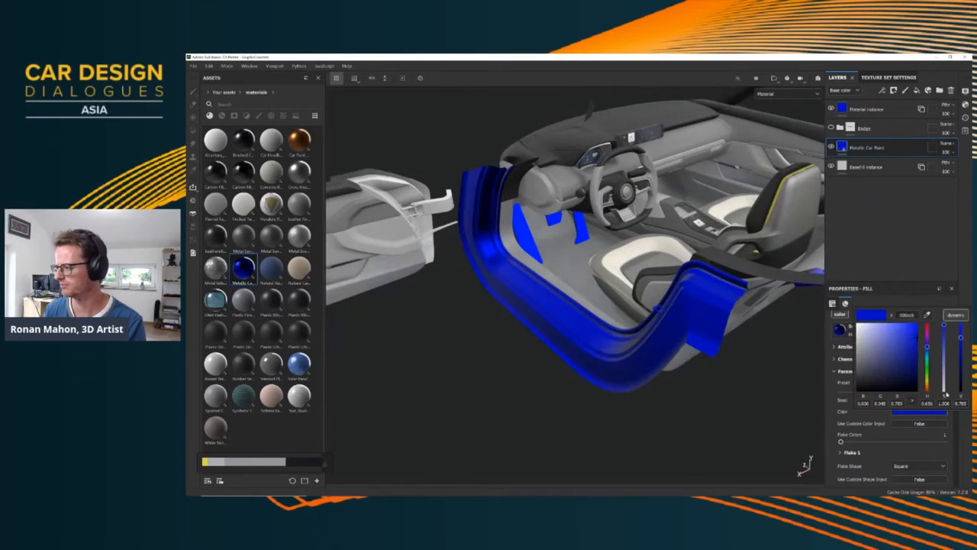
left_click_drag(927, 315, 299, 459)
left_click_drag(482, 329, 542, 268, "alt")
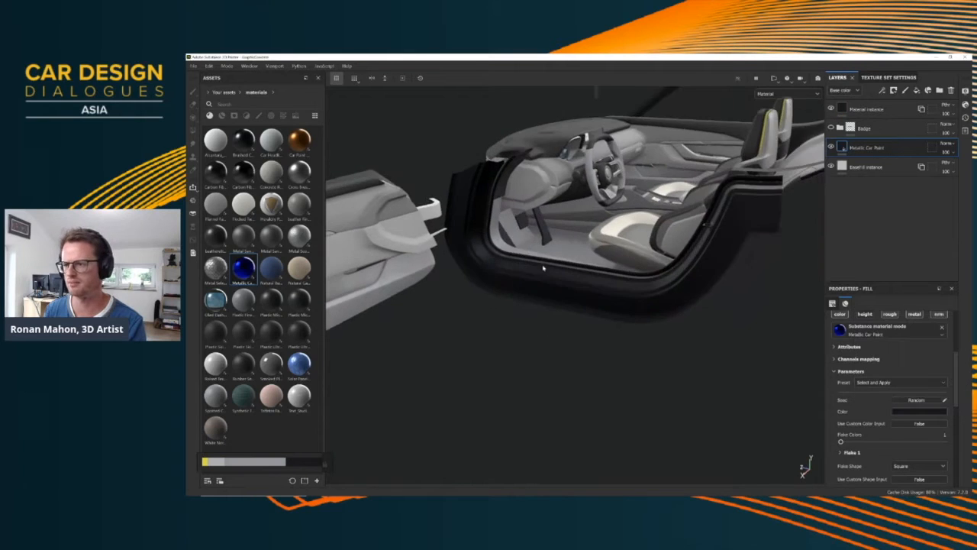
right_click_drag(543, 268, 624, 266, "alt")
left_click_drag(625, 266, 740, 343, "alt")
Review the Metallic Car Paint layer's flake, colour coat, roughness, orange peel and scratch parameters
scroll(915, 346, "up", 2)
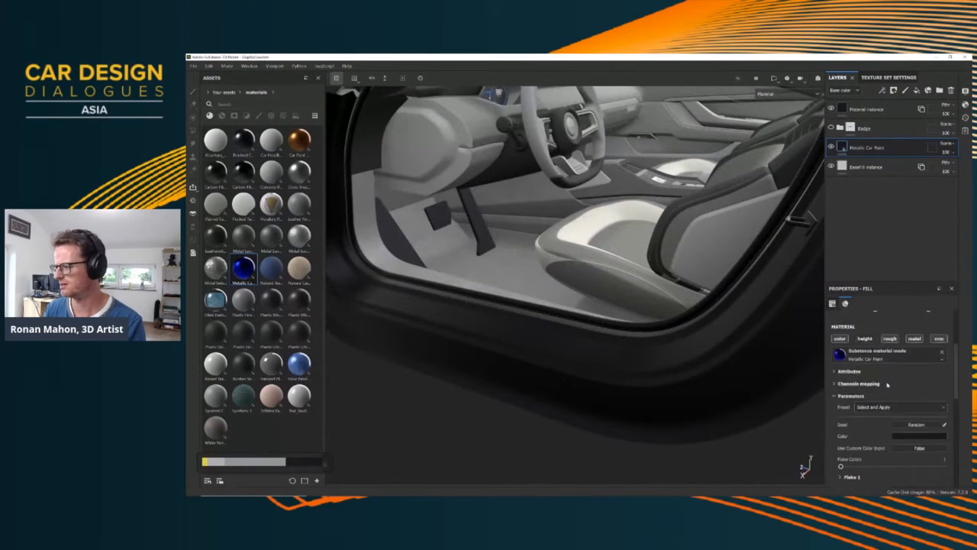
scroll(883, 425, "down", 5)
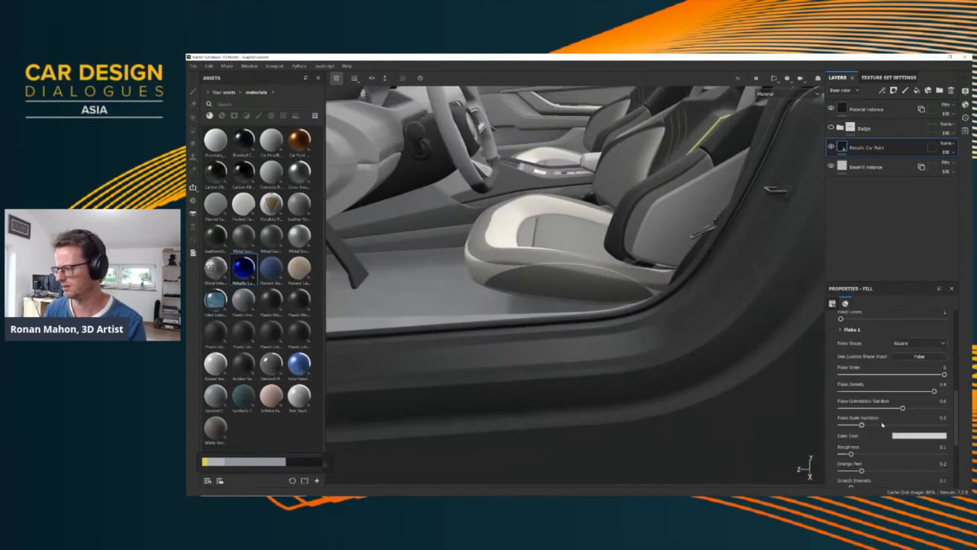
scroll(869, 428, "down", 2)
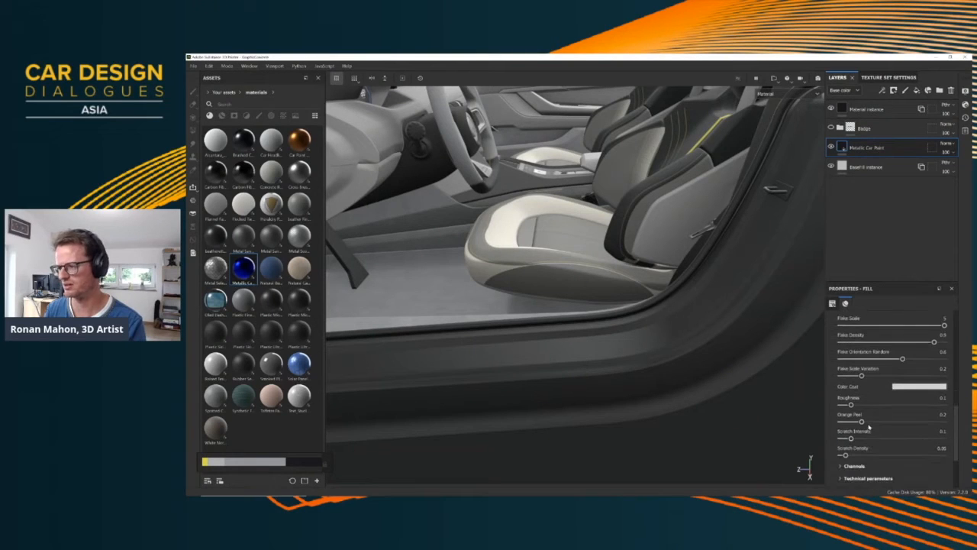
scroll(886, 422, "up", 1)
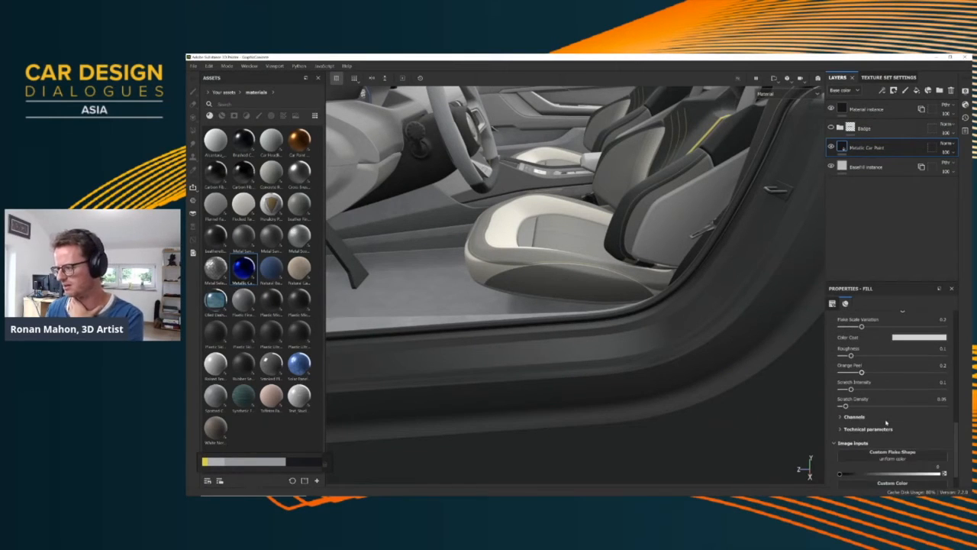
scroll(886, 422, "up", 2)
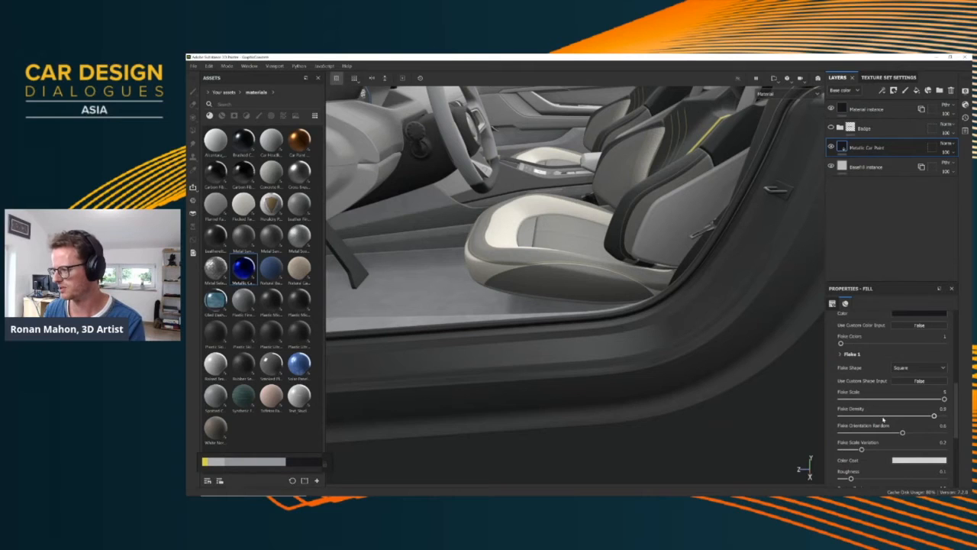
scroll(886, 425, "down", 7)
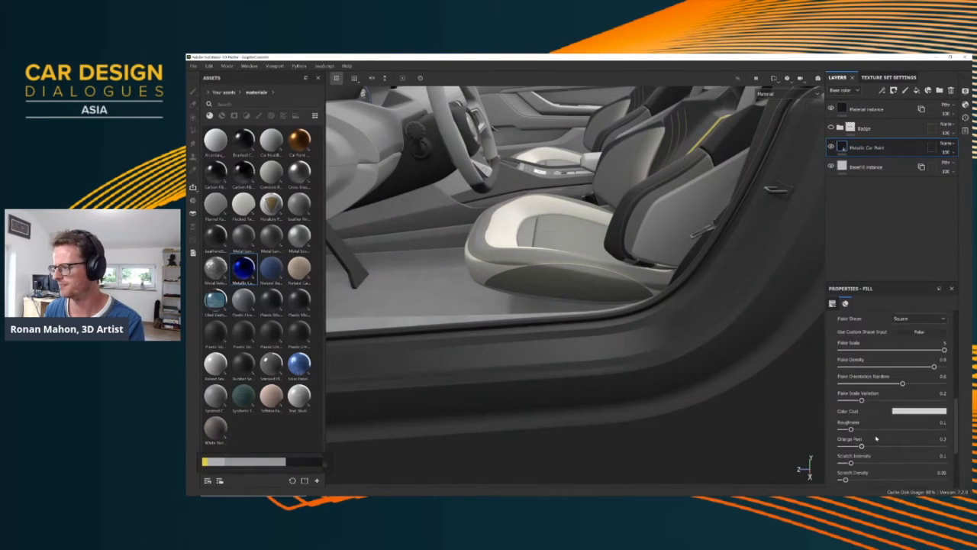
Try two different presets on the Metallic Car Paint layer, ending with the red one, and check the door sill
scroll(878, 425, "up", 7)
scroll(878, 425, "up", 7)
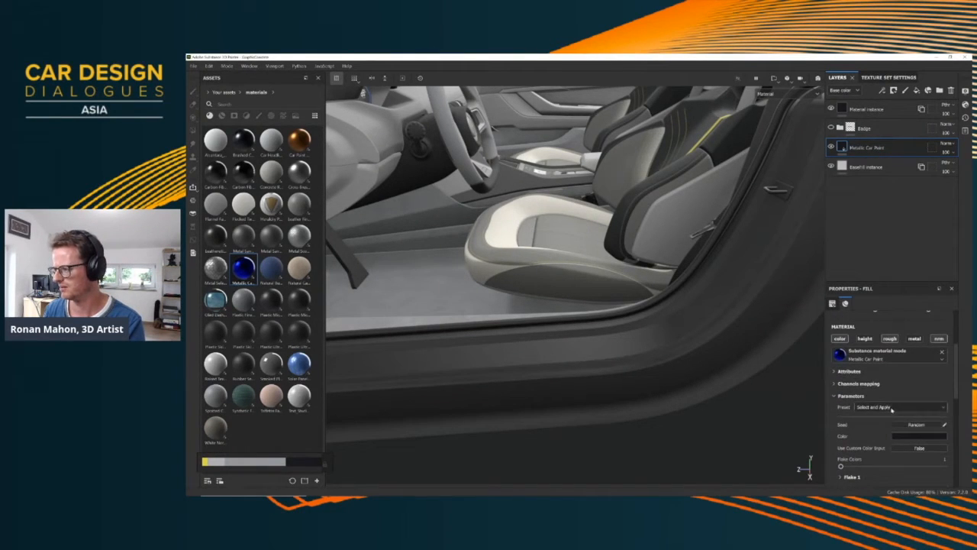
left_click(892, 410)
left_click(881, 422)
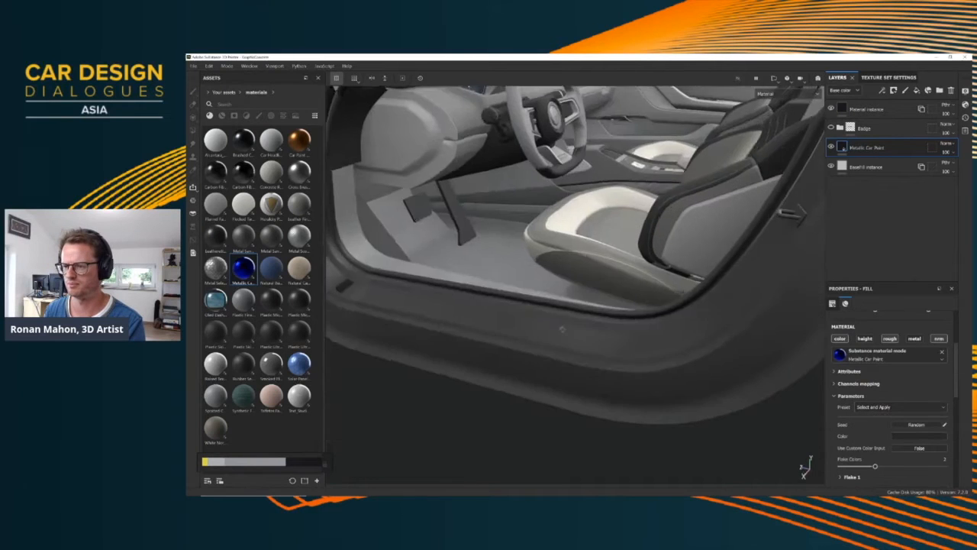
left_click(889, 408)
left_click(875, 425)
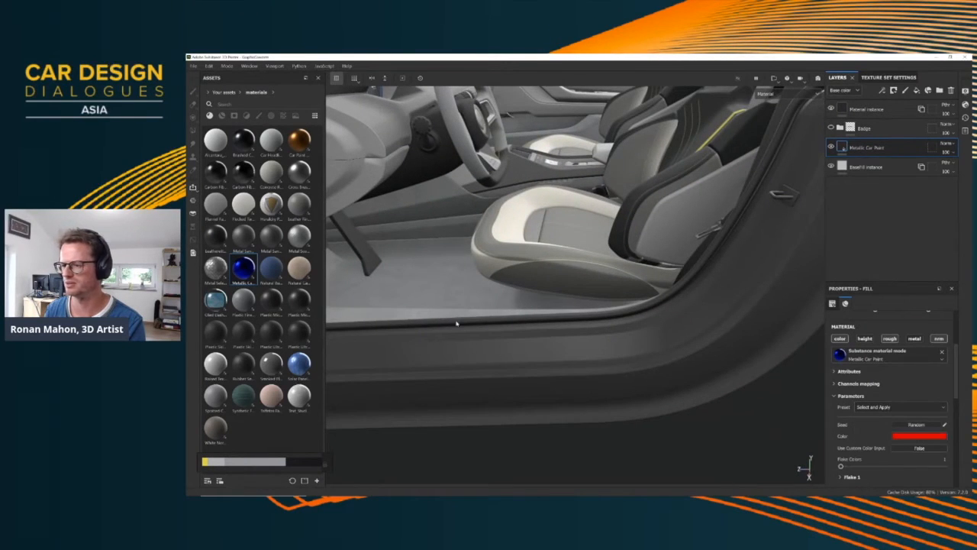
left_click_drag(456, 323, 511, 300, "alt")
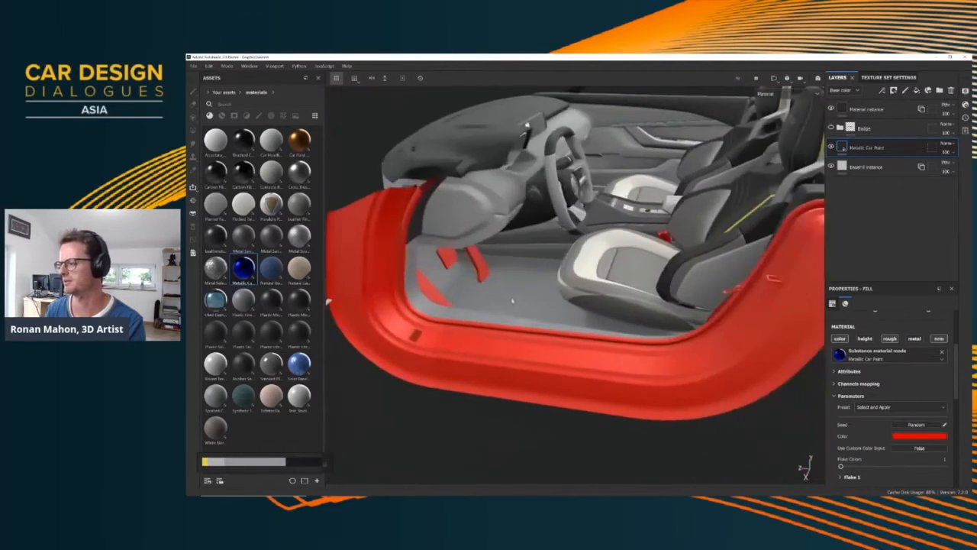
Apply the dark preset with two flake colours to the Metallic Car Paint layer on the door sill
left_click(903, 410)
left_click(879, 417)
left_click_drag(634, 358, 534, 329, "alt")
scroll(563, 352, "down", 5)
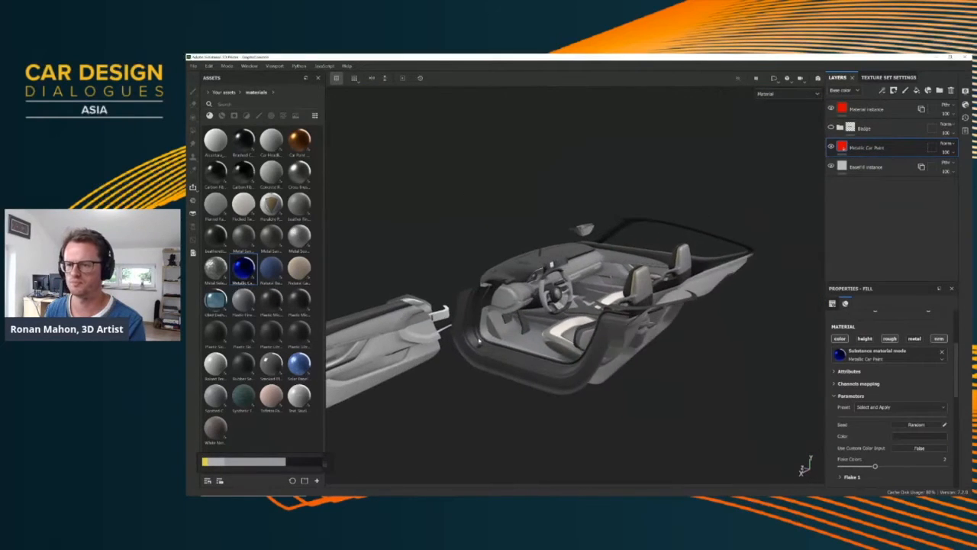
Examine the dark car paint on the door sill together with the dashboard, seats and open door panel from several angles
middle_click_drag(534, 328, 649, 312, "alt")
left_click_drag(649, 312, 679, 309, "alt")
middle_click_drag(679, 308, 557, 306, "alt")
left_click_drag(557, 305, 489, 310, "alt")
scroll(573, 336, "up", 3)
scroll(552, 307, "up", 4)
scroll(608, 293, "down", 4)
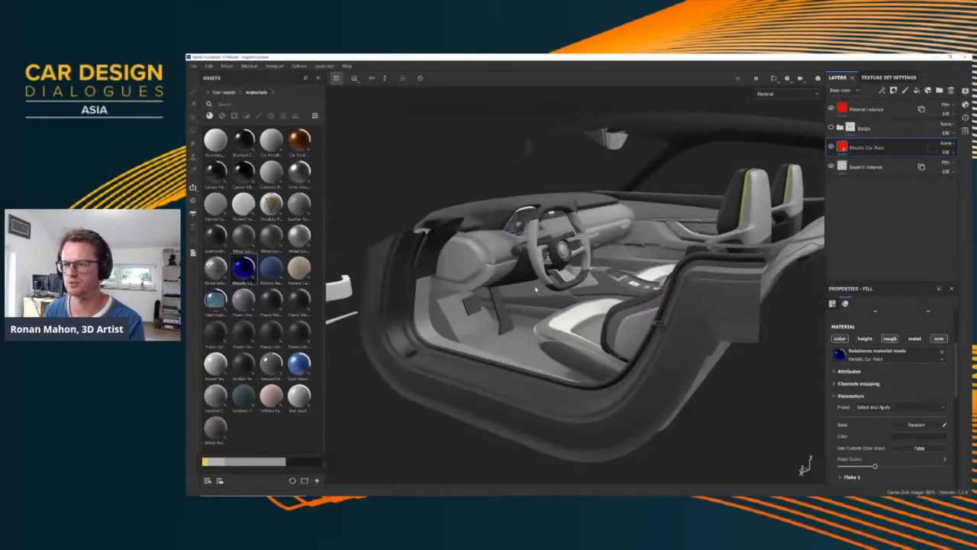
middle_click_drag(488, 310, 573, 291, "alt")
scroll(556, 288, "up", 3)
scroll(561, 288, "down", 5)
left_click_drag(570, 289, 530, 269, "alt")
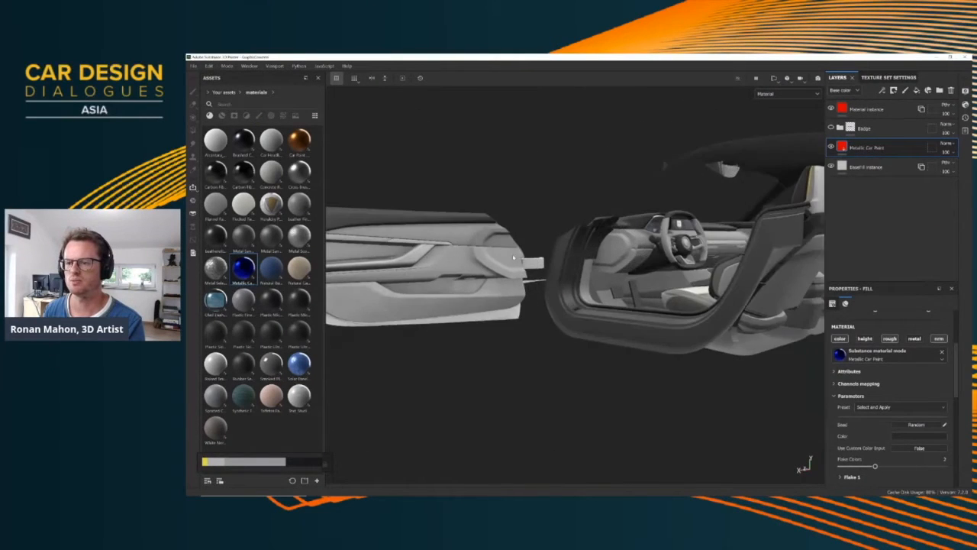
middle_click_drag(530, 269, 625, 291, "alt")
left_click_drag(626, 291, 602, 303, "alt")
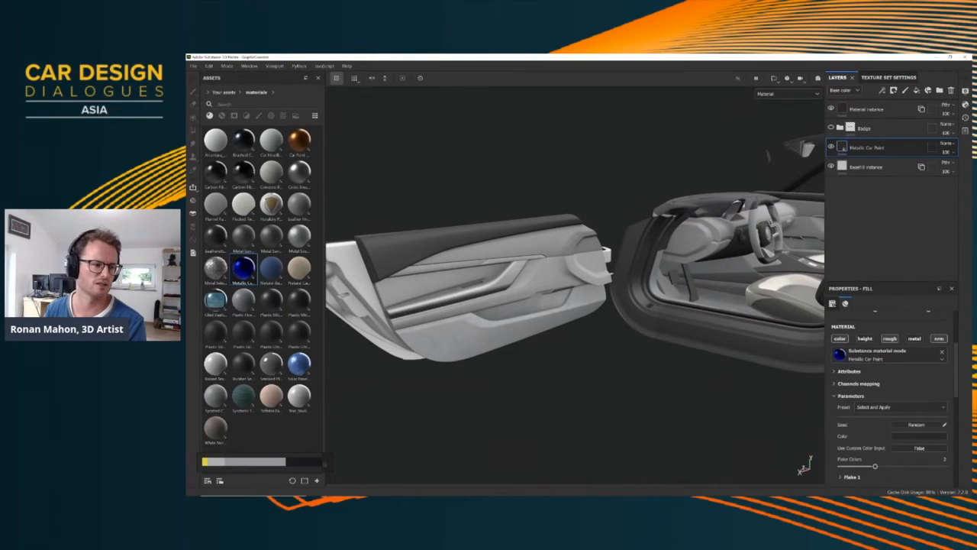
Bring up the X-TAON reference board to review its exterior and interior material callout sheets, and return to the model
mouse_move(188, 344)
right_mouse_down()
mouse_move(360, 343)
mouse_move(731, 295)
mouse_move(662, 332)
mouse_move(611, 334)
right_mouse_up()
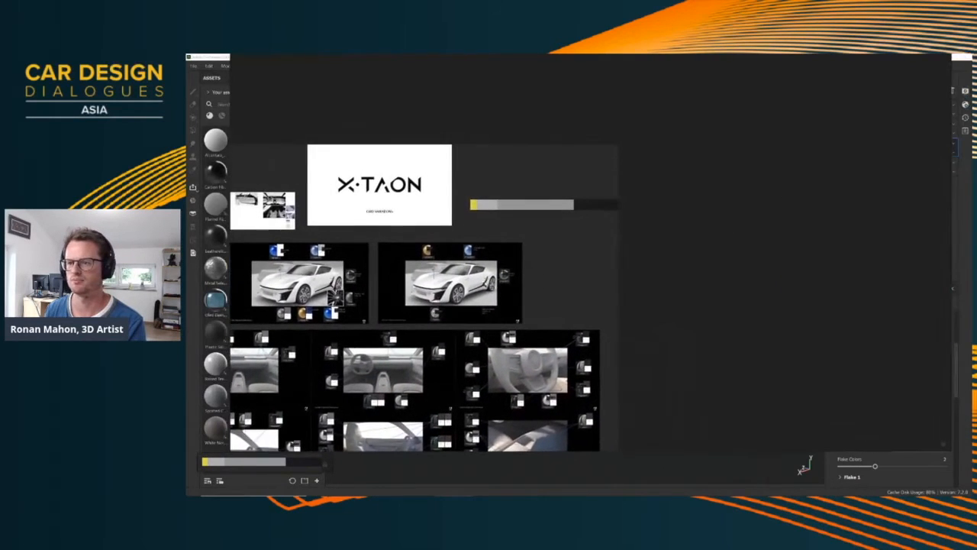
middle_click_drag(459, 310, 623, 255)
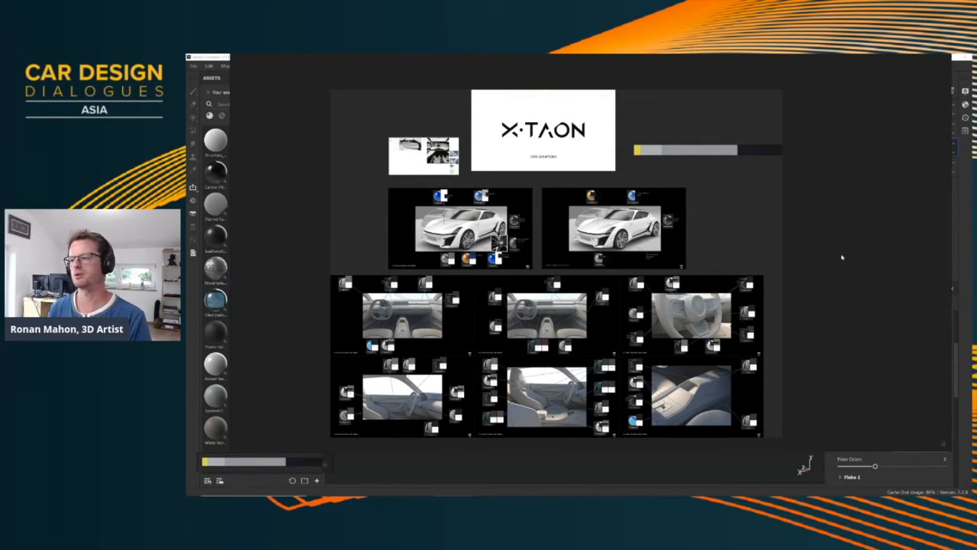
right_click_drag(841, 255, 188, 290)
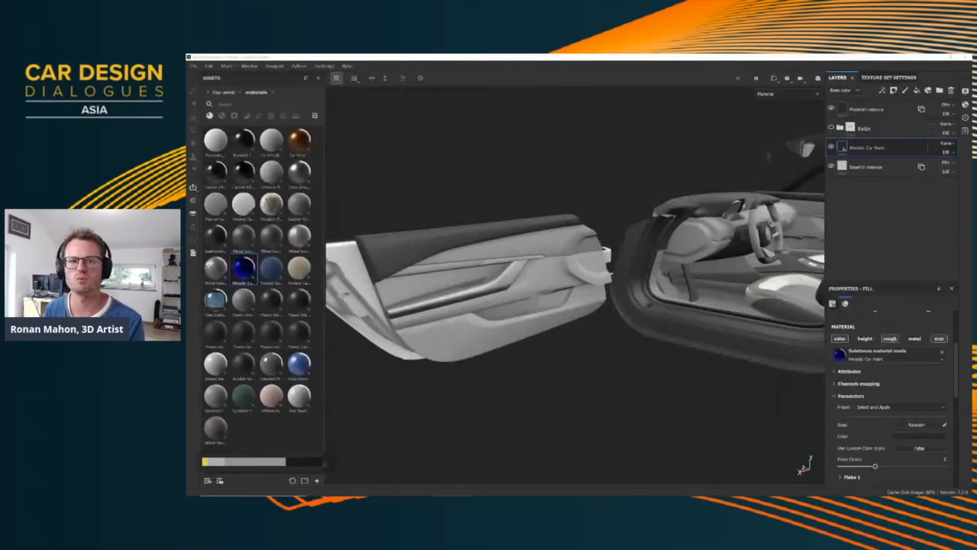
Send the textured car interior to Substance 3D Stager
left_click_drag(734, 262, 628, 310, "alt")
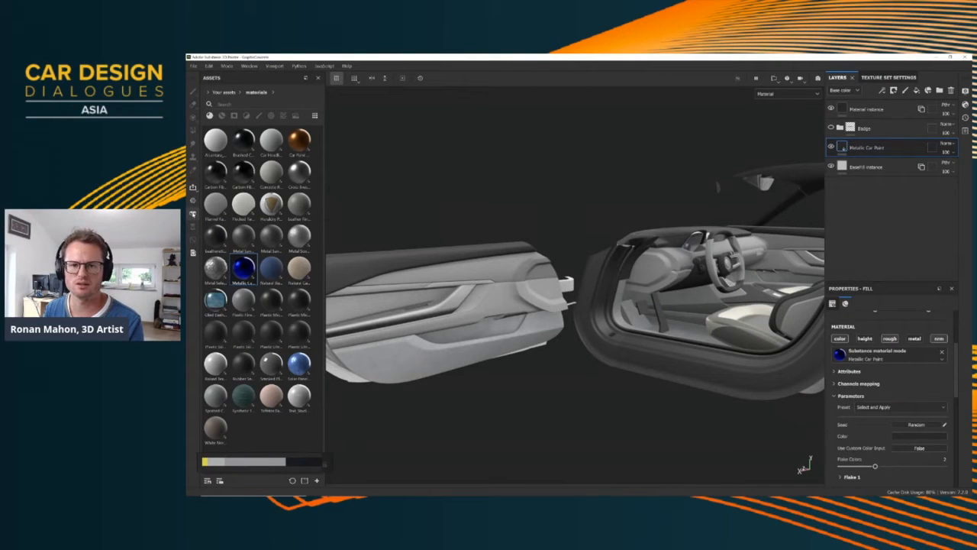
left_click(192, 186)
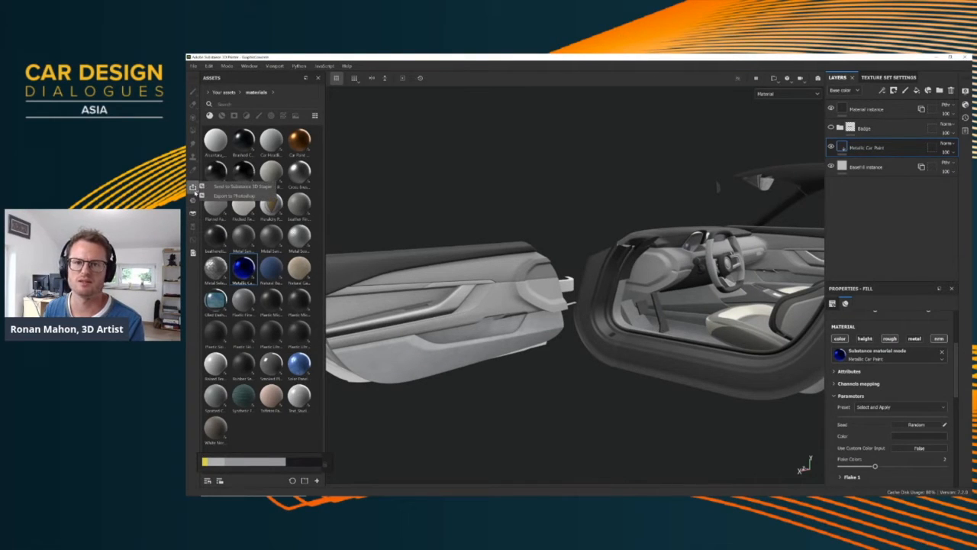
left_click(233, 186)
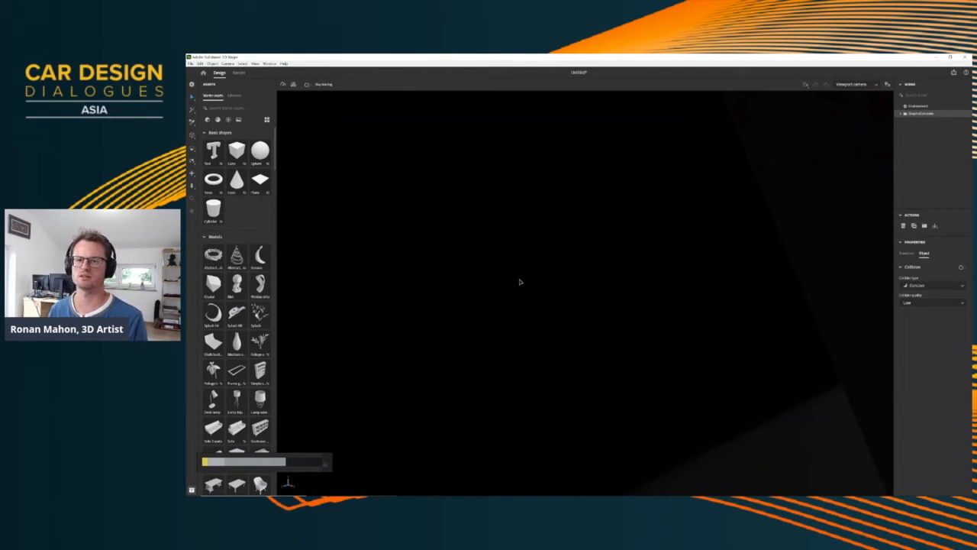
Frame the imported car in Stager and examine its door, door sill and cabin materials
key("f")
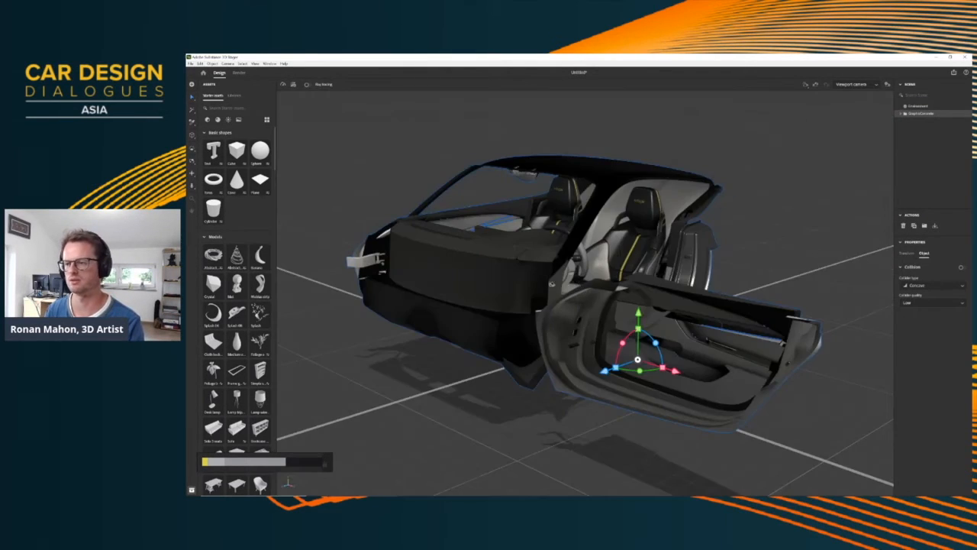
right_click_drag(551, 284, 581, 279)
middle_click_drag(580, 279, 675, 305)
right_click_drag(675, 305, 599, 288)
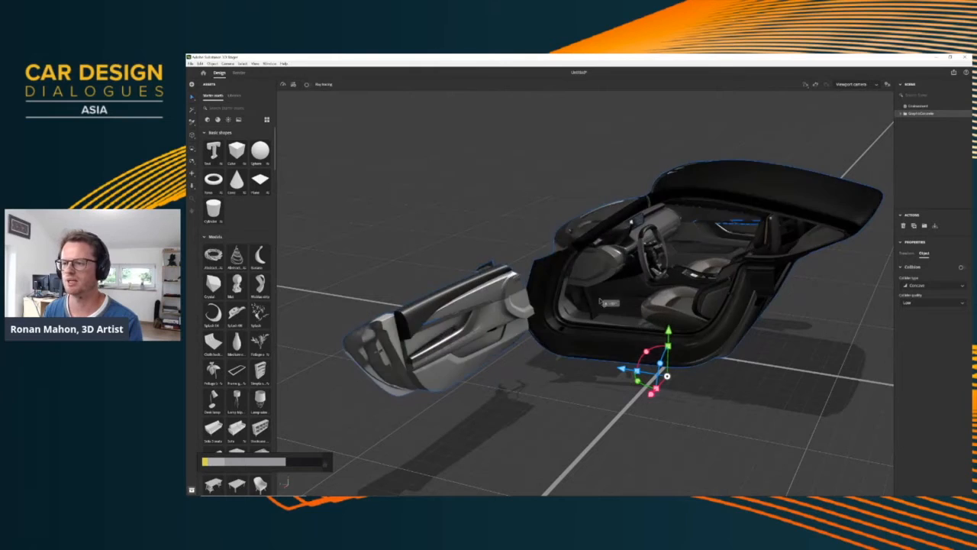
scroll(604, 302, "up", 6)
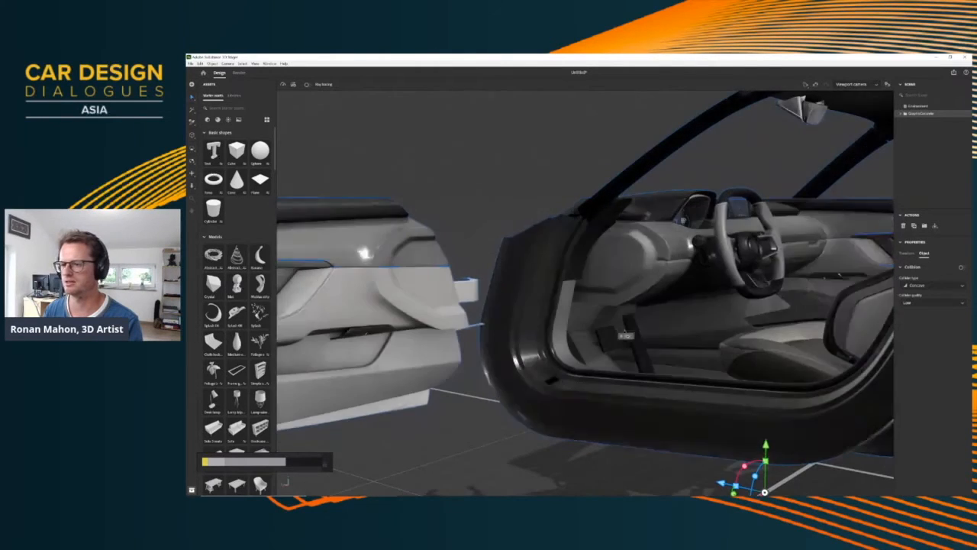
scroll(621, 336, "down", 5)
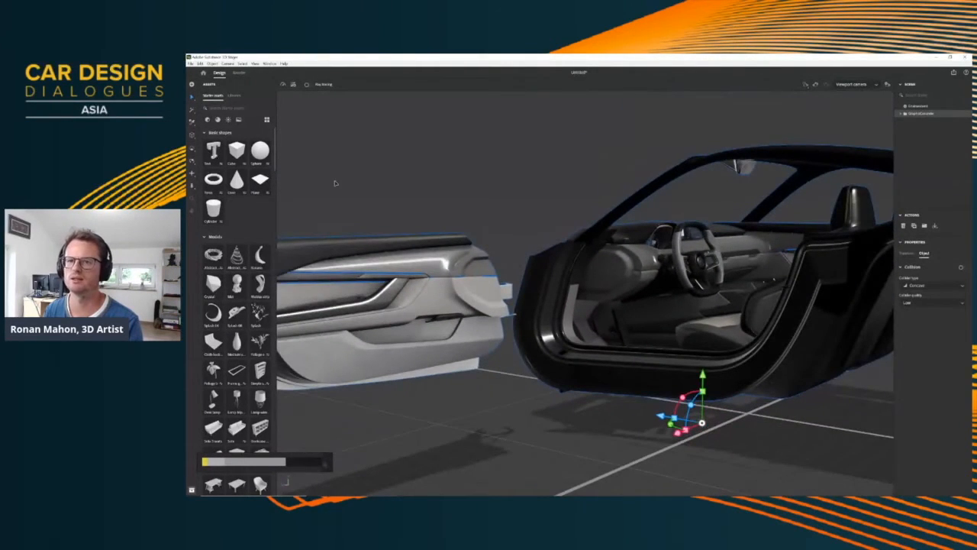
Enable ray tracing in the viewport, deselect the car and check the render of the open door and cabin
left_click(308, 84)
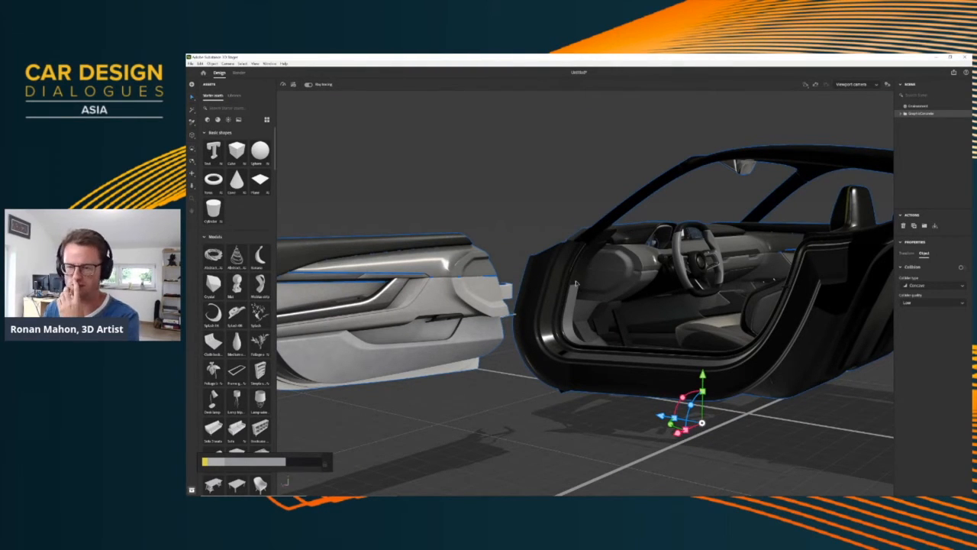
left_click(536, 212)
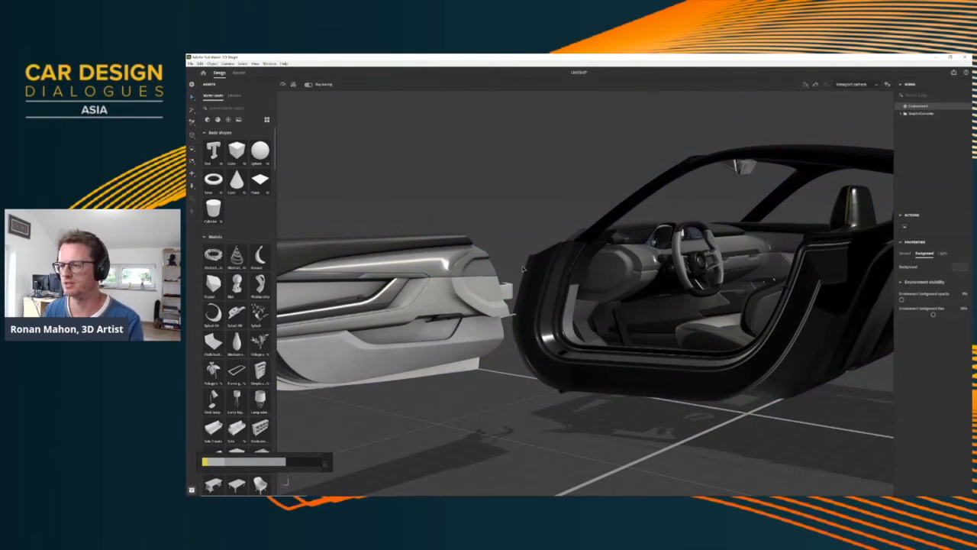
right_click_drag(523, 268, 527, 240)
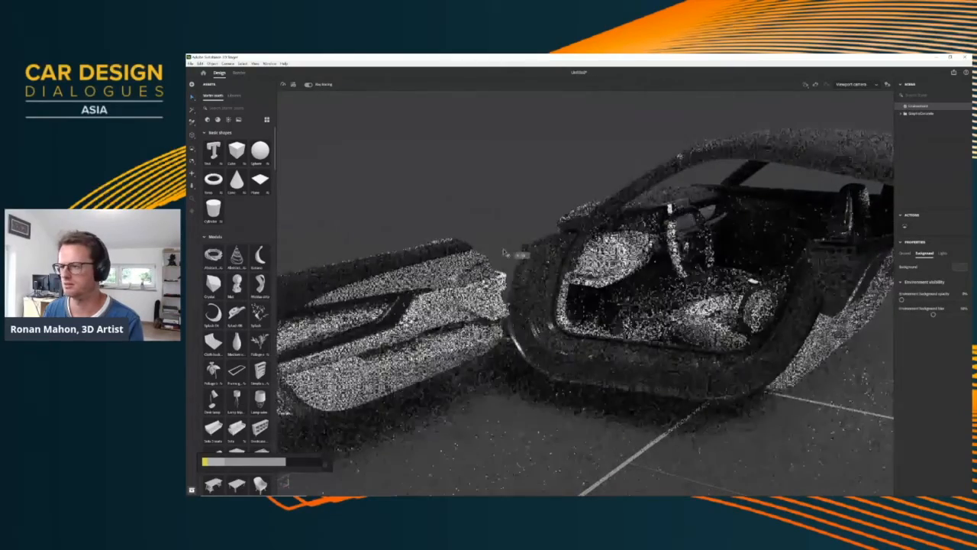
right_click_drag(499, 252, 522, 248)
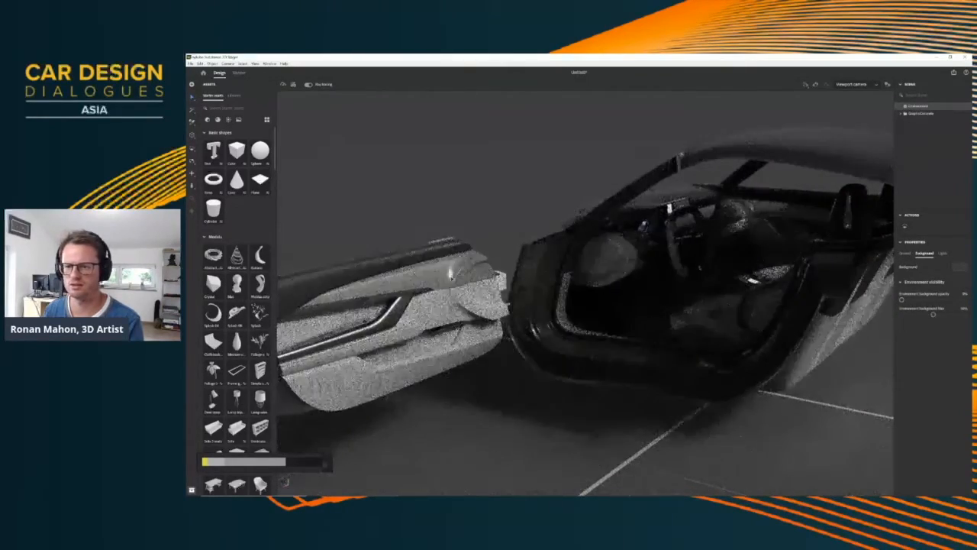
Examine the ray-traced door panel's upper trim and grab handle materials up close
right_click_drag(451, 273, 405, 248)
right_click_drag(473, 288, 520, 291)
scroll(535, 294, "up", 5)
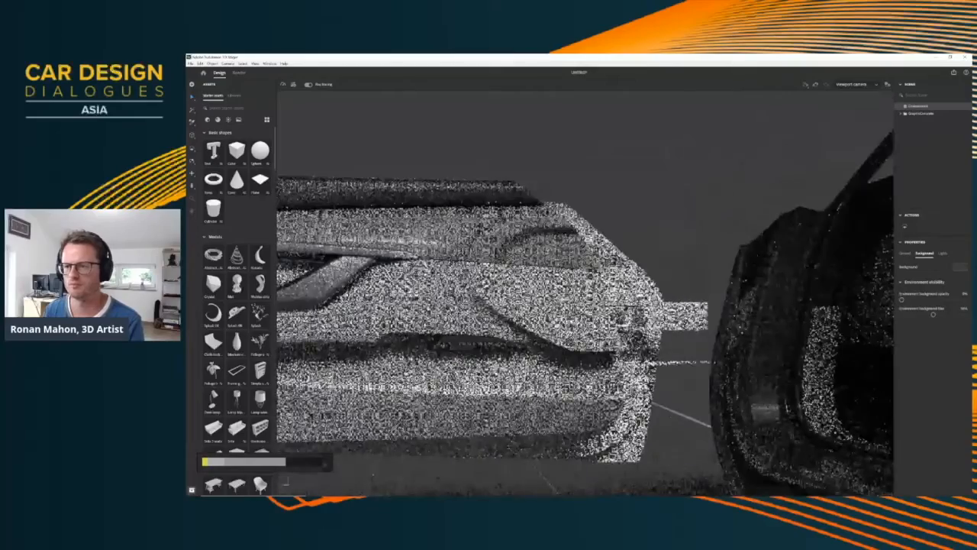
middle_click_drag(428, 283, 680, 297)
scroll(586, 294, "up", 2)
scroll(649, 238, "up", 3)
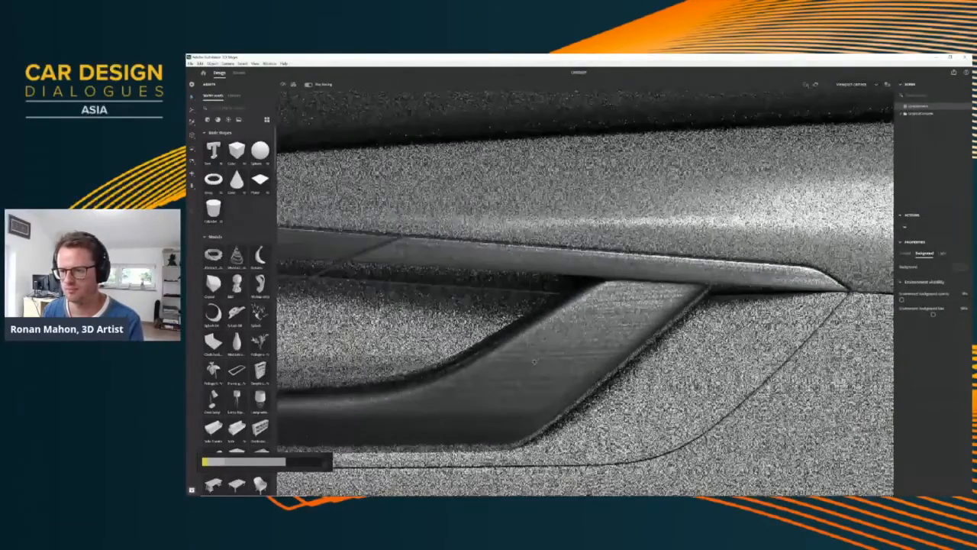
Examine the switch recess behind the door's grab handle and the surrounding armrest materials in the ray-traced view
middle_click_drag(473, 336, 760, 225)
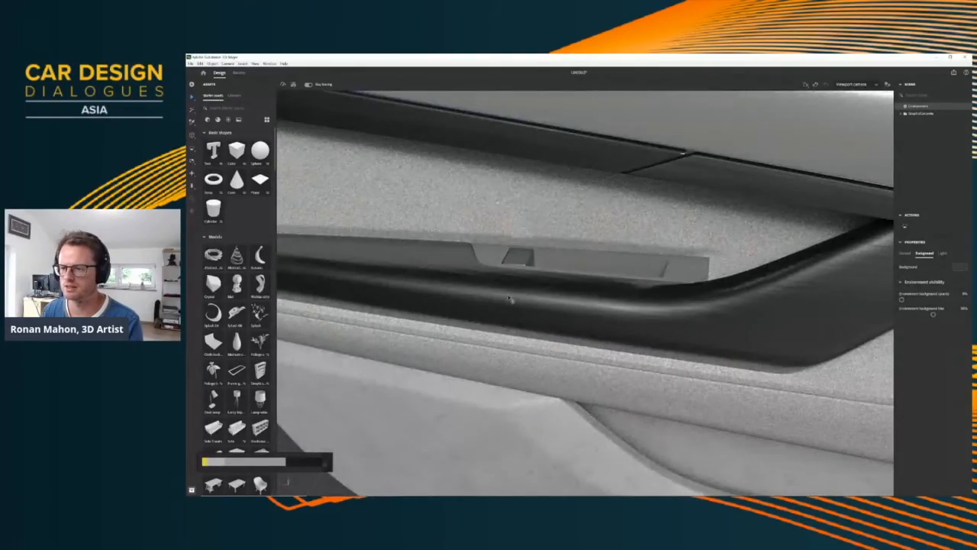
scroll(509, 285, "up", 3)
right_click_drag(515, 298, 657, 338)
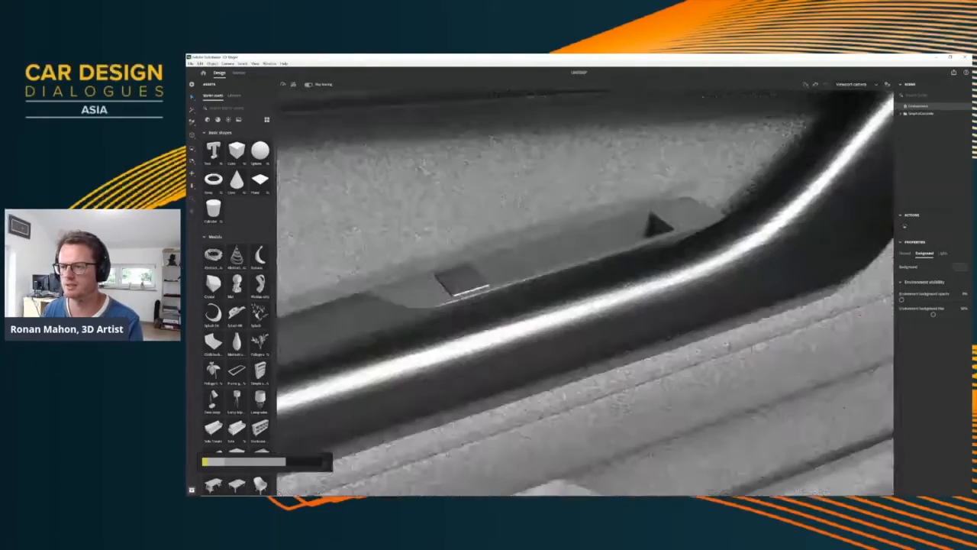
right_click_drag(576, 299, 584, 320)
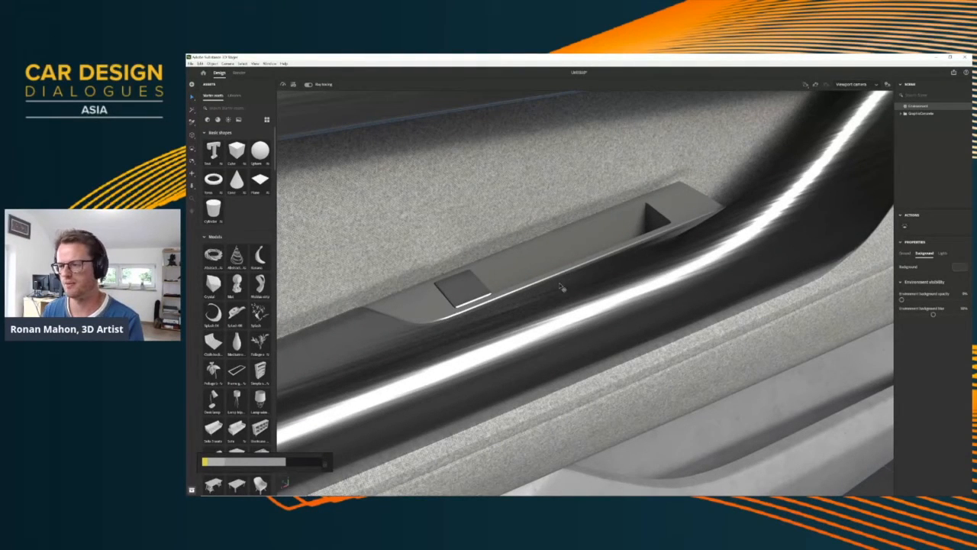
right_click_drag(614, 291, 648, 304)
scroll(620, 291, "up", 1)
scroll(621, 291, "down", 5)
middle_click_drag(598, 156, 592, 205)
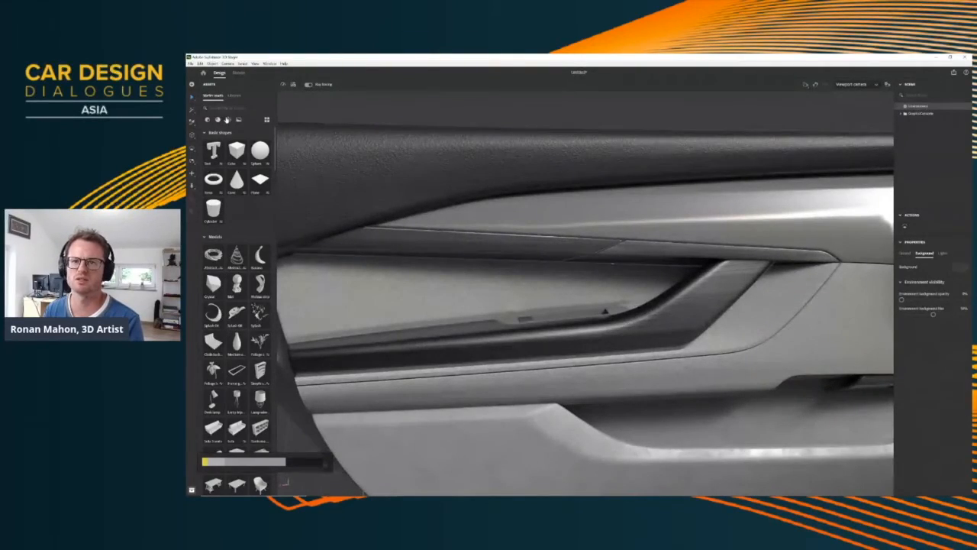
Add a white studio environment stage from the lighting assets and switch from its camera back to the viewport camera
left_click(227, 120)
scroll(606, 307, "up", 1)
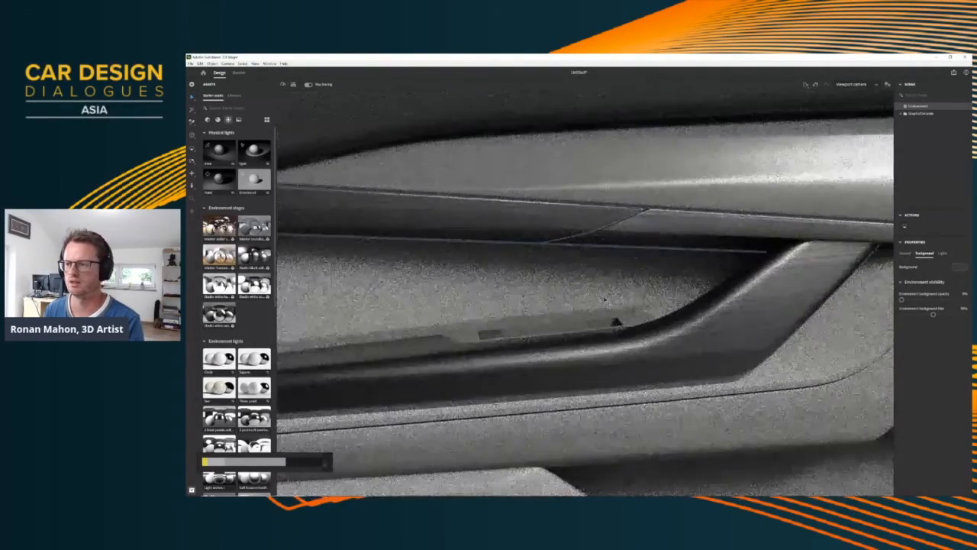
scroll(606, 308, "down", 5)
right_click_drag(606, 308, 572, 304)
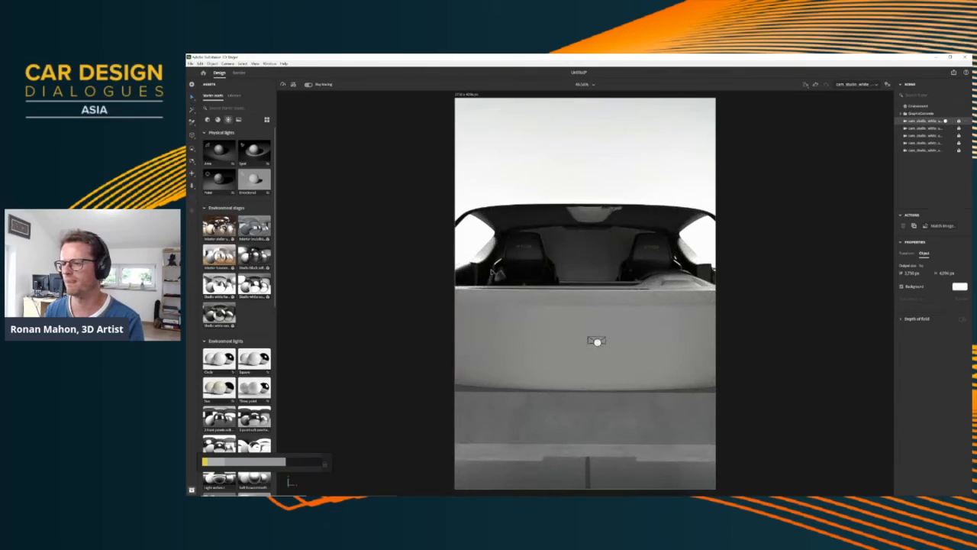
left_click(945, 121)
Examine the steering wheel, instrument displays and the seat's leather, yellow stripe and stitching under the studio lighting
right_click_drag(657, 282, 374, 317)
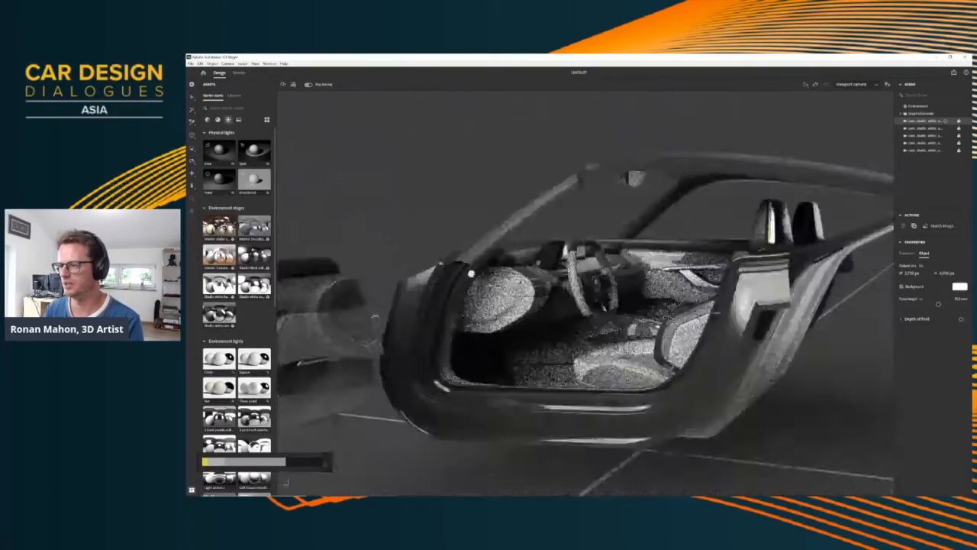
scroll(375, 316, "up", 8)
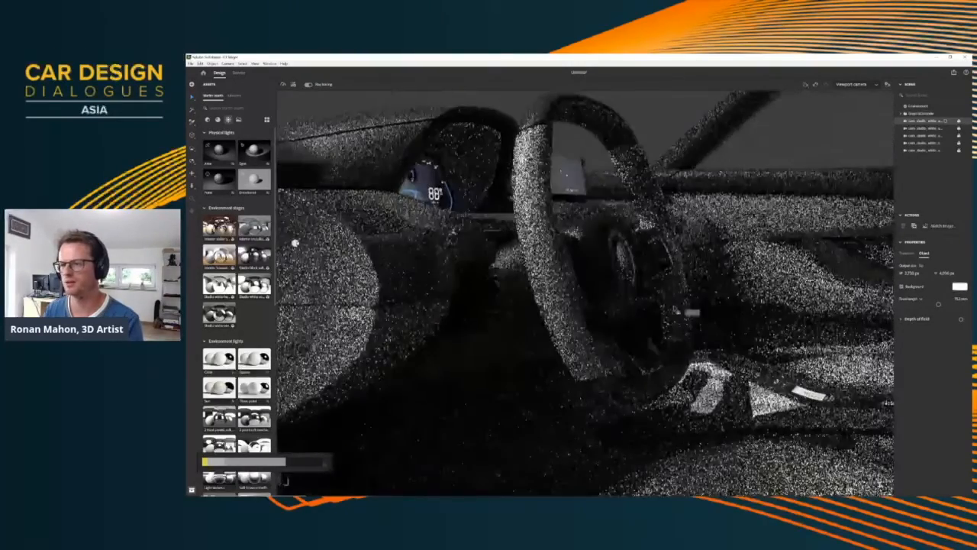
right_click_drag(296, 243, 658, 292)
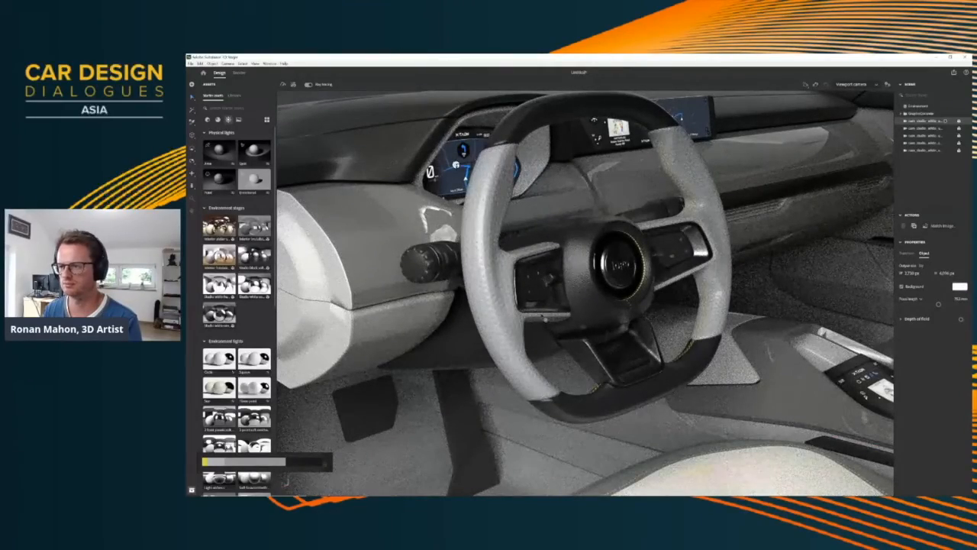
right_click_drag(617, 334, 718, 269)
middle_click_drag(719, 270, 623, 304)
scroll(616, 308, "up", 7)
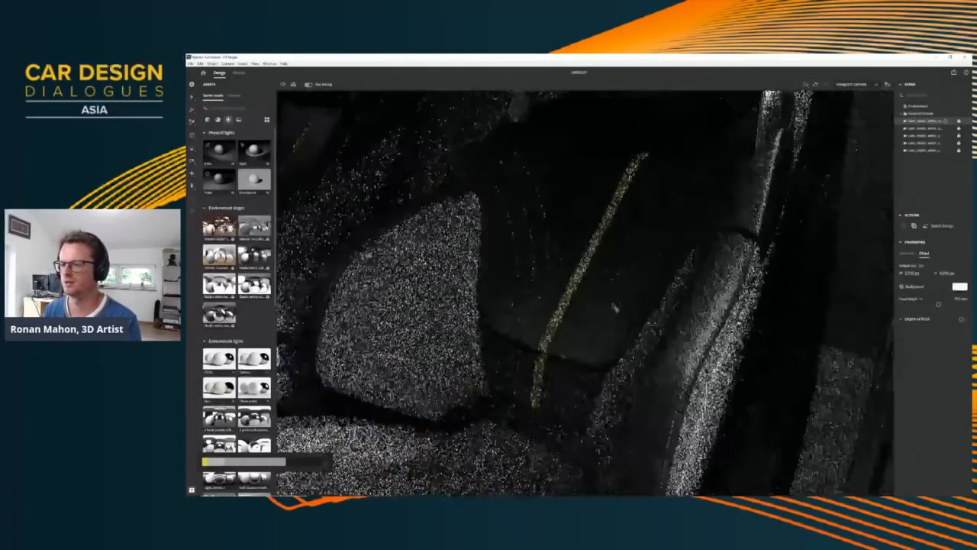
right_click_drag(659, 303, 752, 302)
middle_click_drag(752, 302, 589, 298)
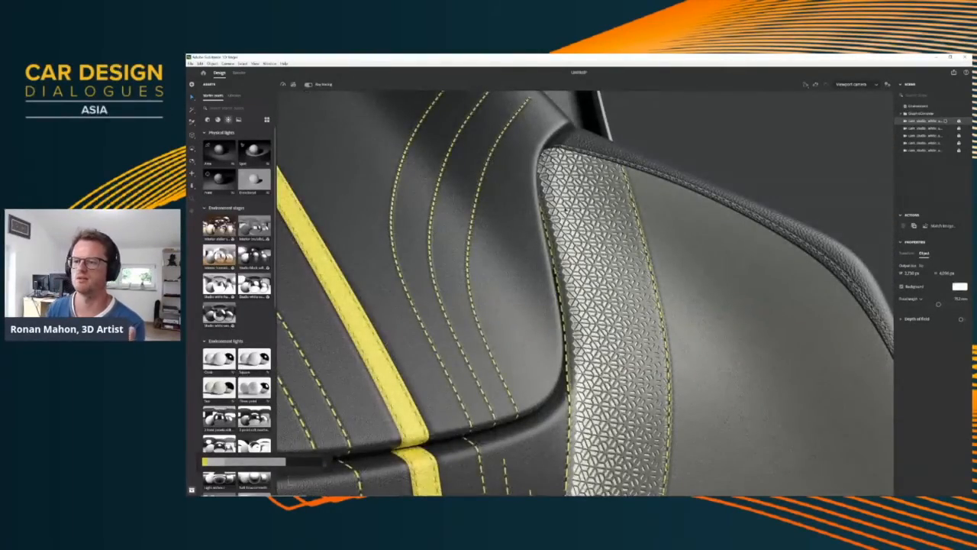
Examine the seat's textured leather strip and stitching up close, as well as the whole car with its open door
left_click(238, 73)
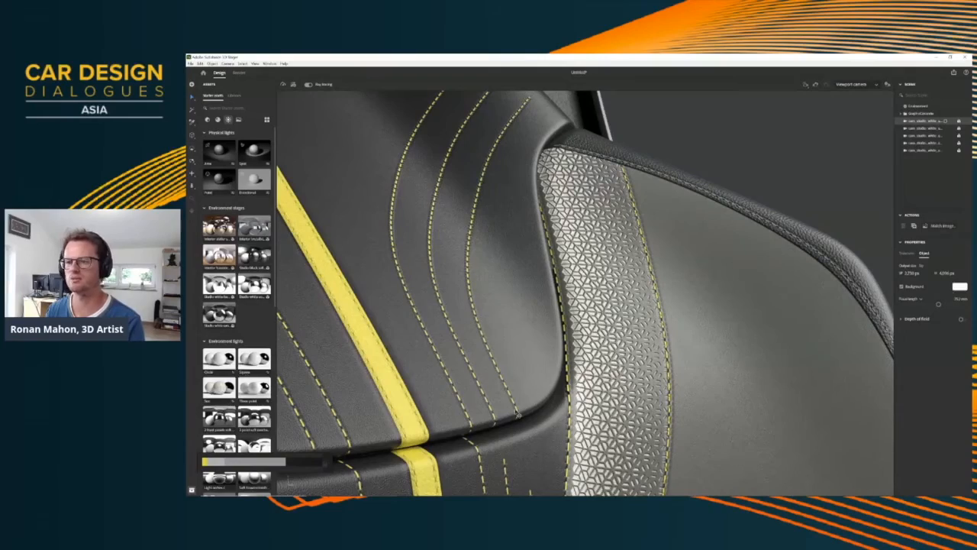
scroll(578, 385, "up", 2)
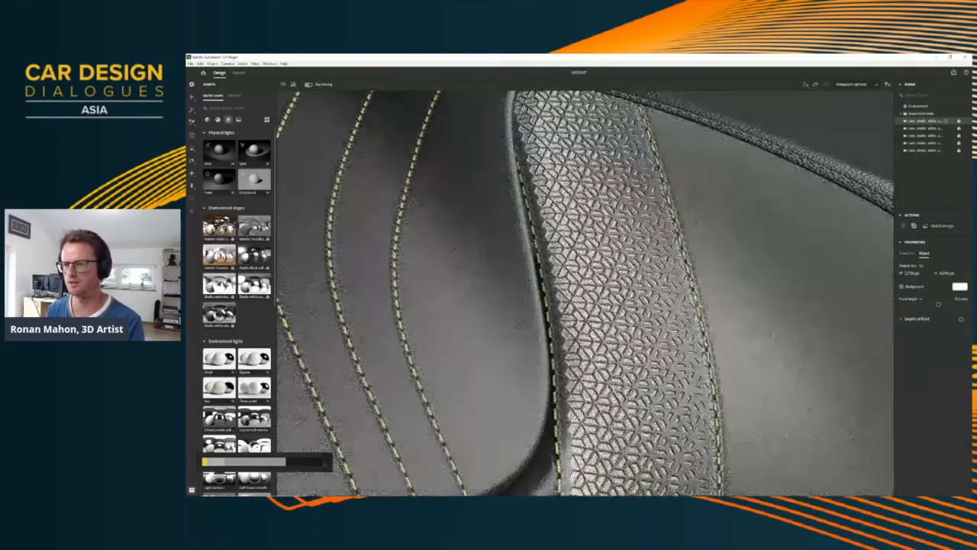
scroll(577, 385, "down", 10)
right_click_drag(600, 320, 489, 206)
right_click_drag(504, 367, 574, 295)
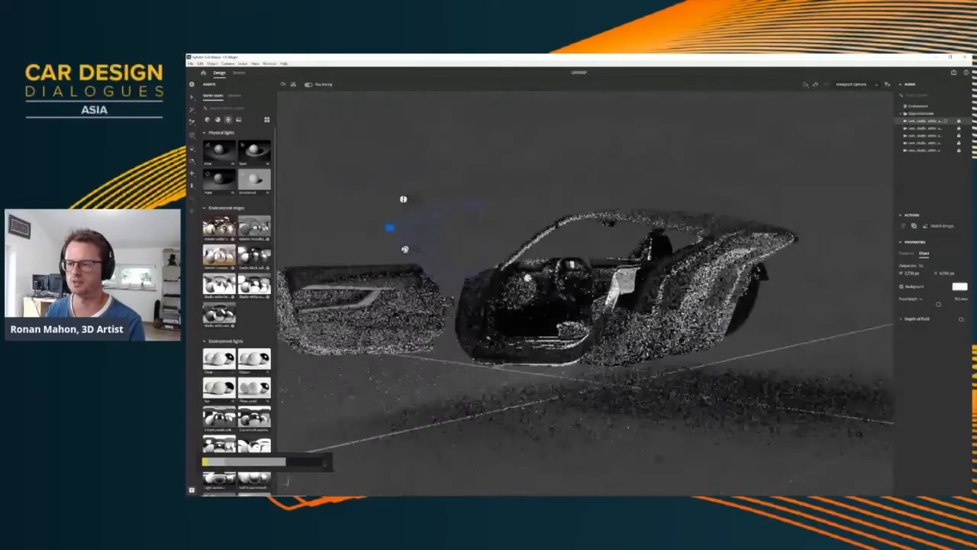
scroll(574, 296, "up", 5)
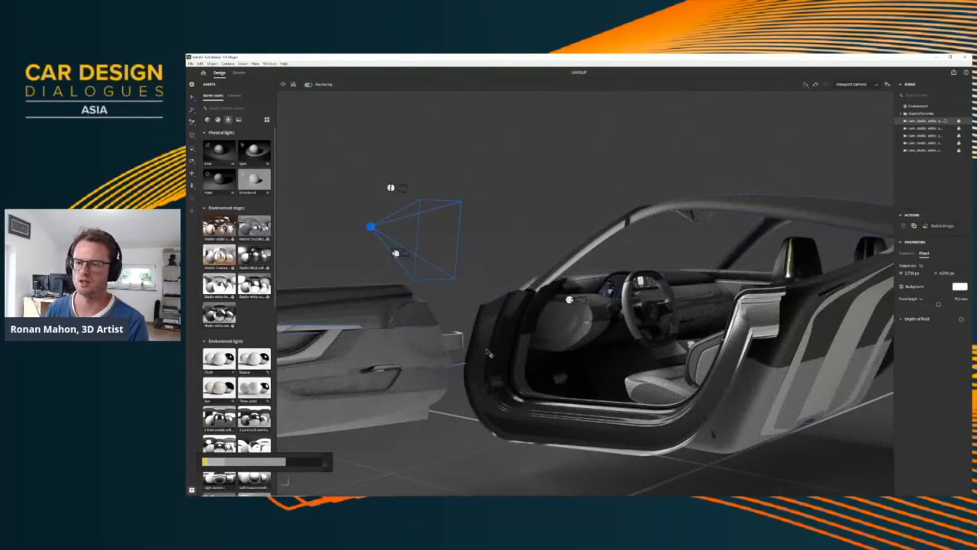
Switch from Substance 3D Stager to the interior project in Substance 3D Painter
key("super")
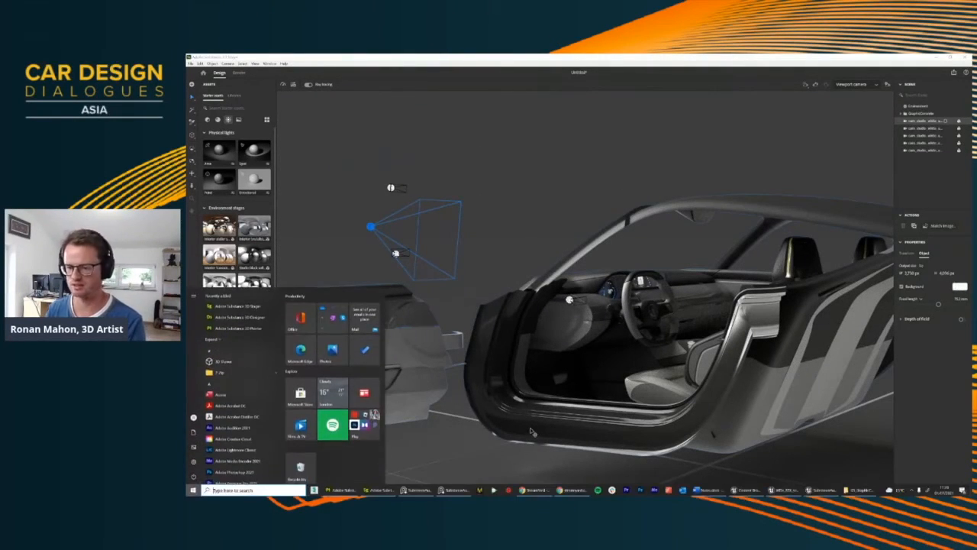
left_click(379, 490)
key("super")
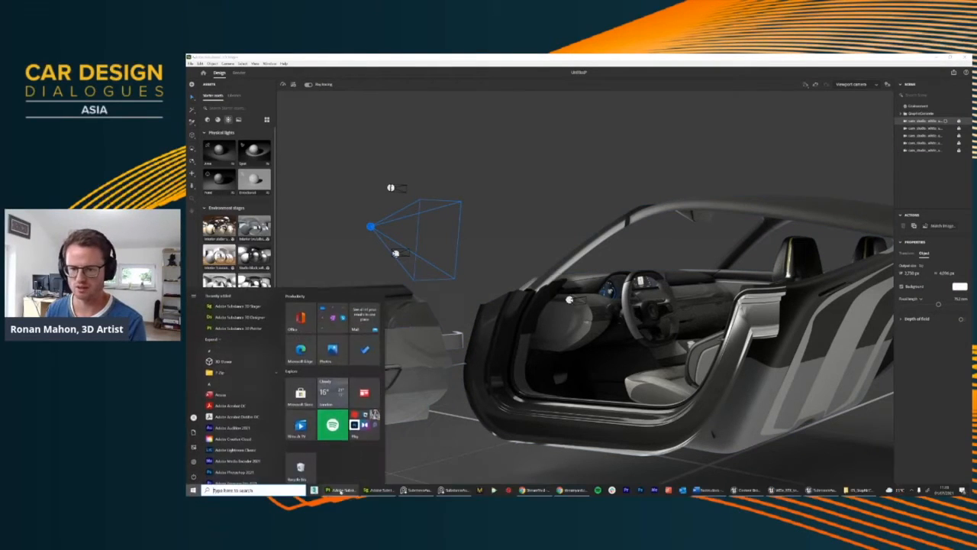
left_click(339, 490)
Select the door panel's texture set on the model and its Flannel Fabric IronClad layer
middle_click_drag(695, 284, 574, 307, "alt")
left_click_drag(573, 309, 615, 314, "alt")
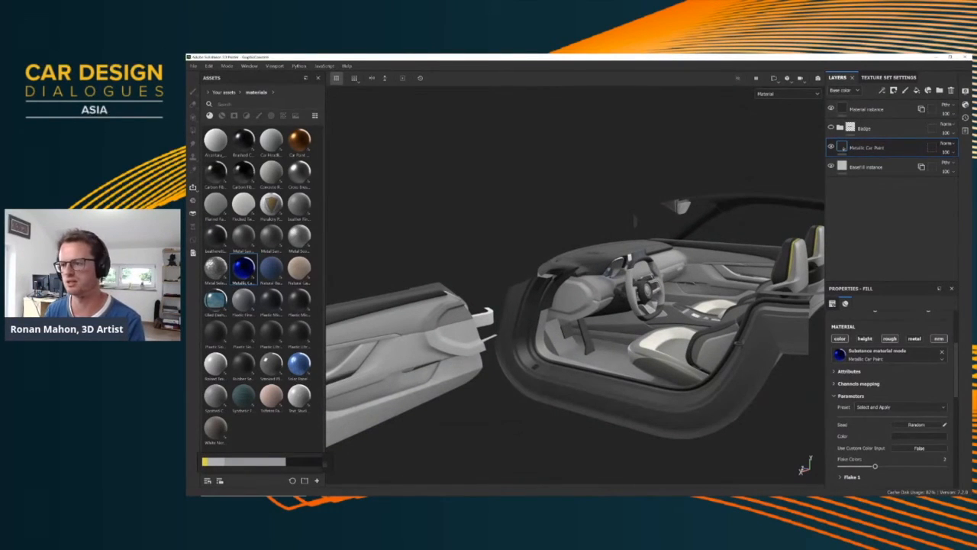
left_click_drag(607, 353, 542, 307, "alt")
right_click_drag(541, 307, 569, 301, "alt")
left_click_drag(569, 301, 576, 298, "alt")
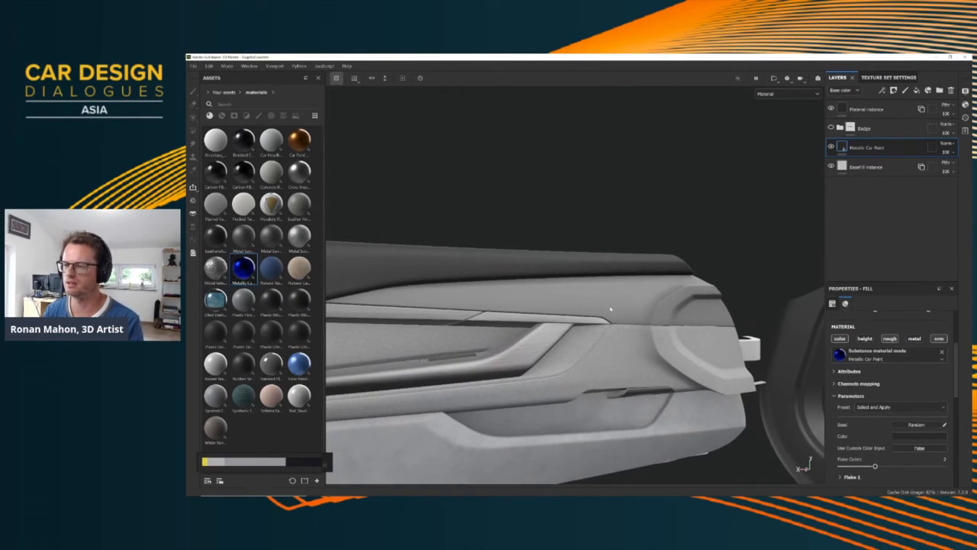
right_click(571, 325, "ctrl+alt")
right_click_drag(558, 293, 585, 311, "alt")
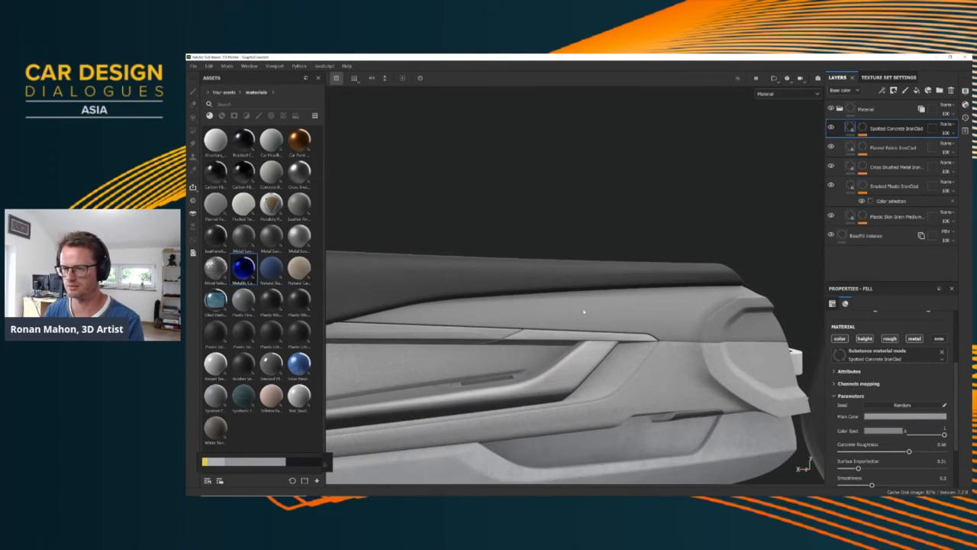
left_click_drag(484, 290, 770, 287, "alt")
left_click(894, 151)
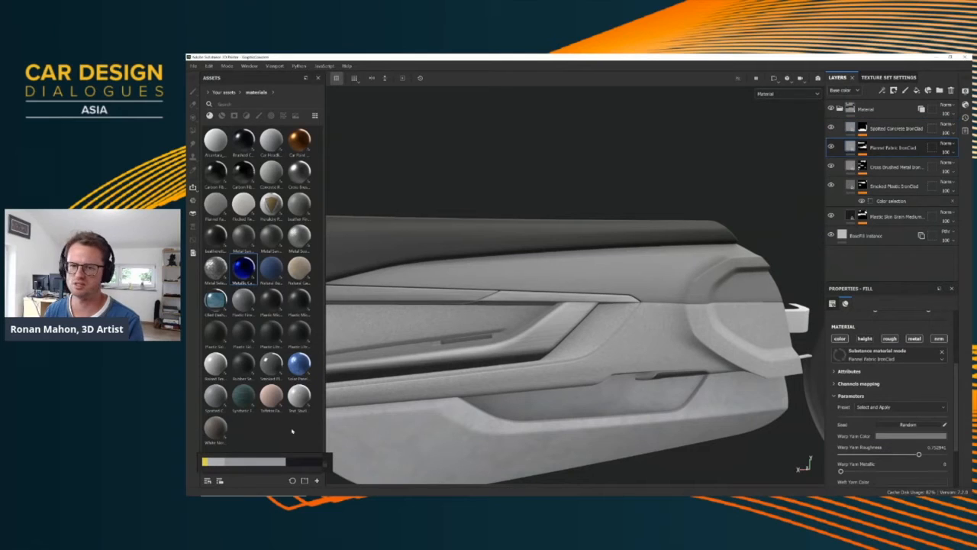
Clear the asset path so that materials from all libraries are listed
left_click(219, 92)
left_click(209, 93)
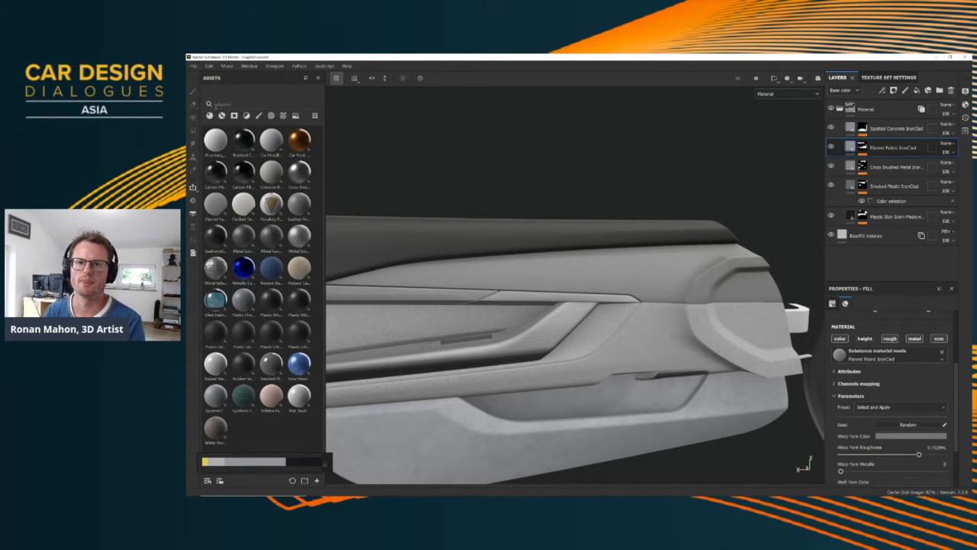
left_click(209, 115)
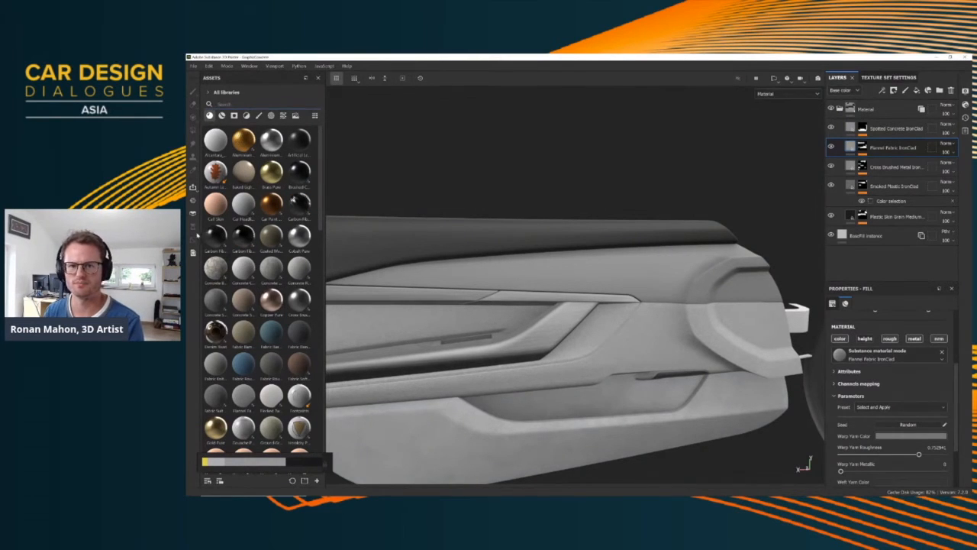
Bring the browser window with the Substance 3D Assets website in front of the project
key("super")
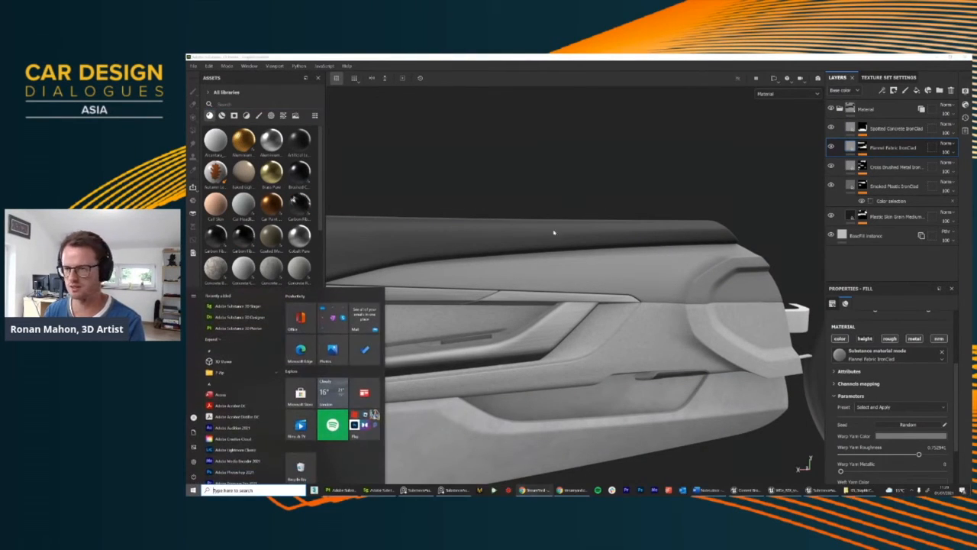
left_click(537, 291)
key("super")
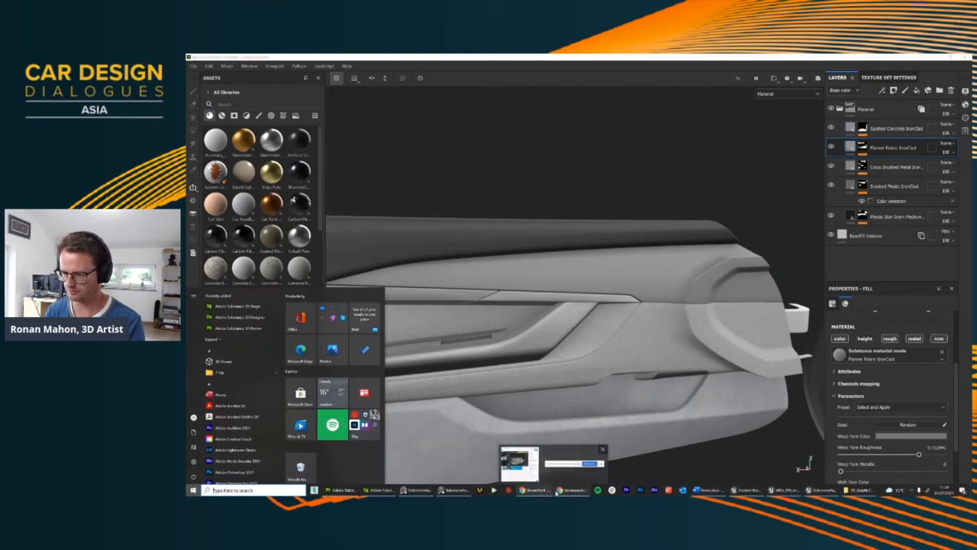
left_click(451, 136)
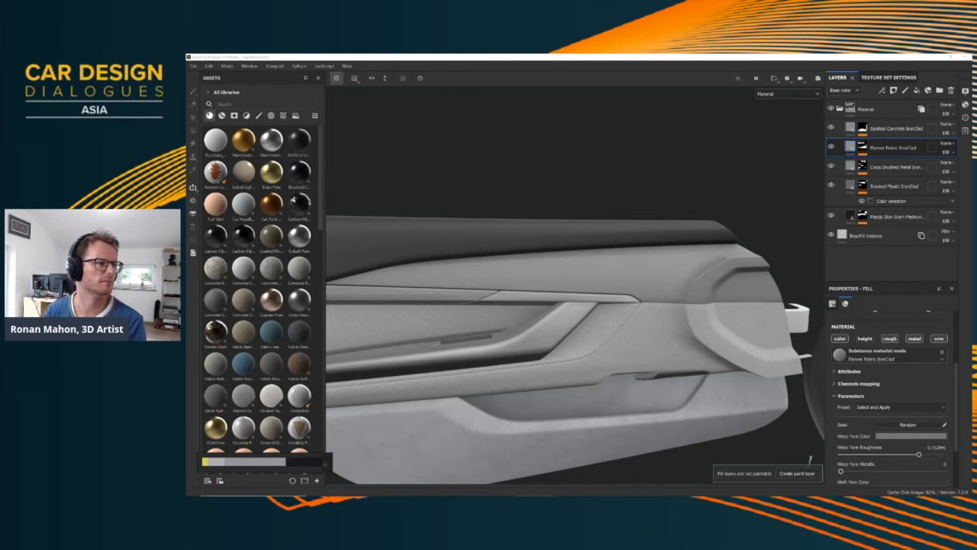
left_click_drag(706, 154, 509, 83)
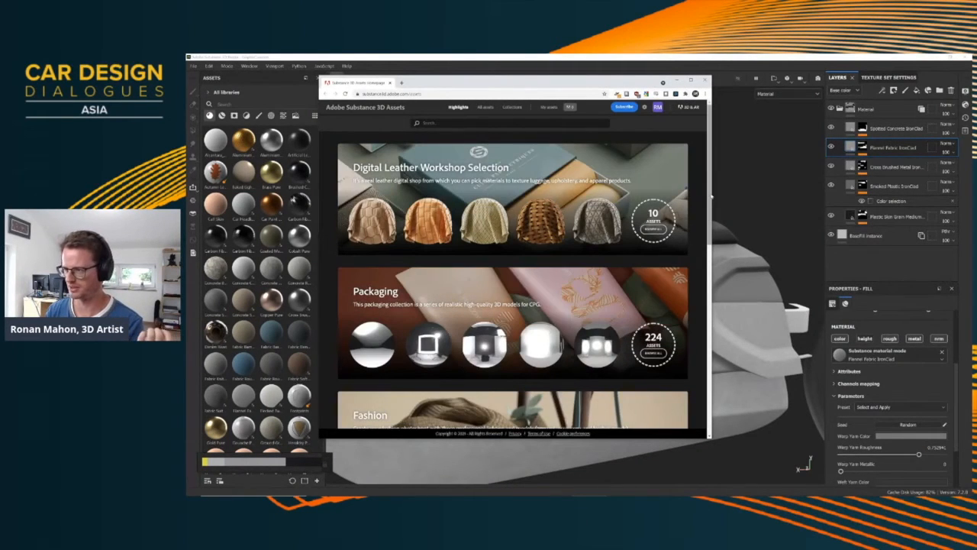
Browse the Substance 3D Assets collections, including Automotive Prototyping, and return to Substance 3D Painter
scroll(688, 191, "down", 2)
scroll(615, 168, "up", 2)
left_click(512, 108)
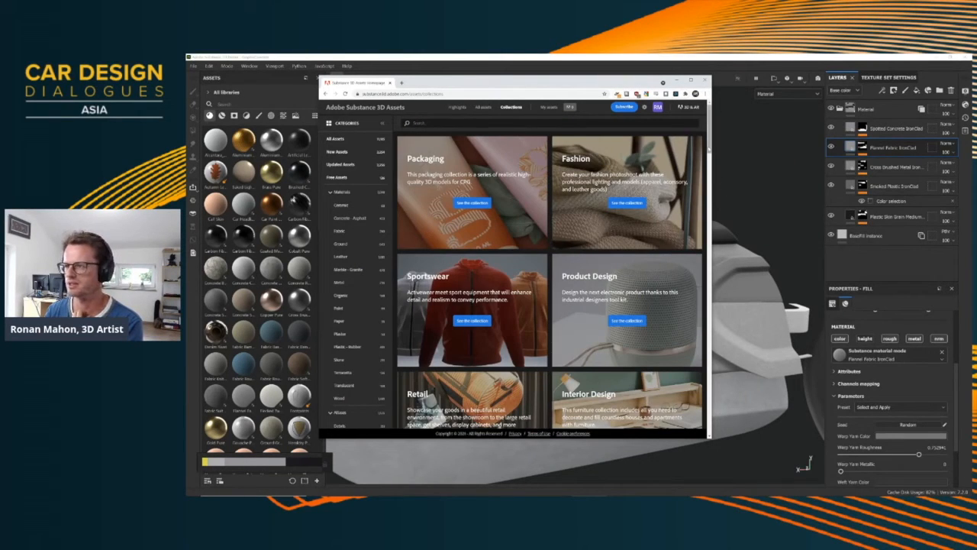
left_click_drag(709, 138, 704, 329)
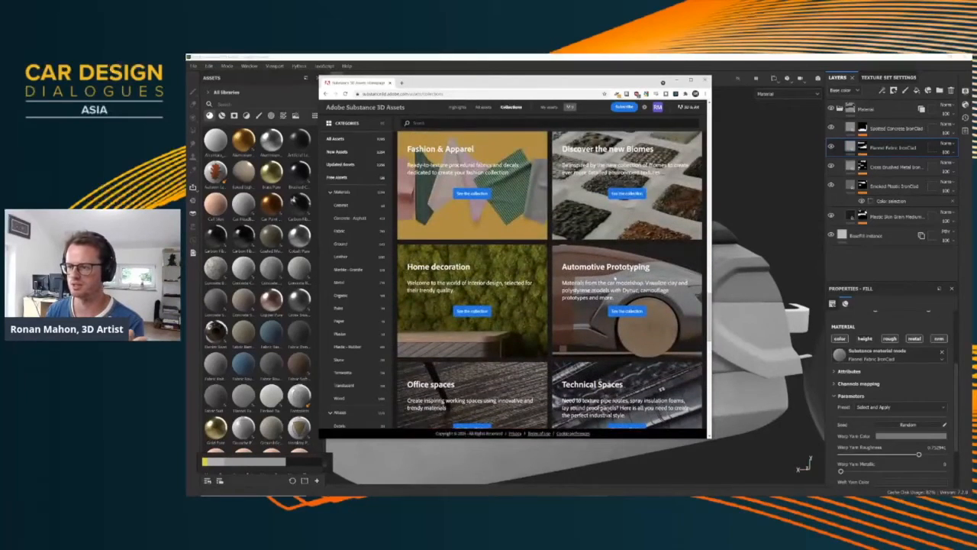
scroll(459, 381, "down", 3)
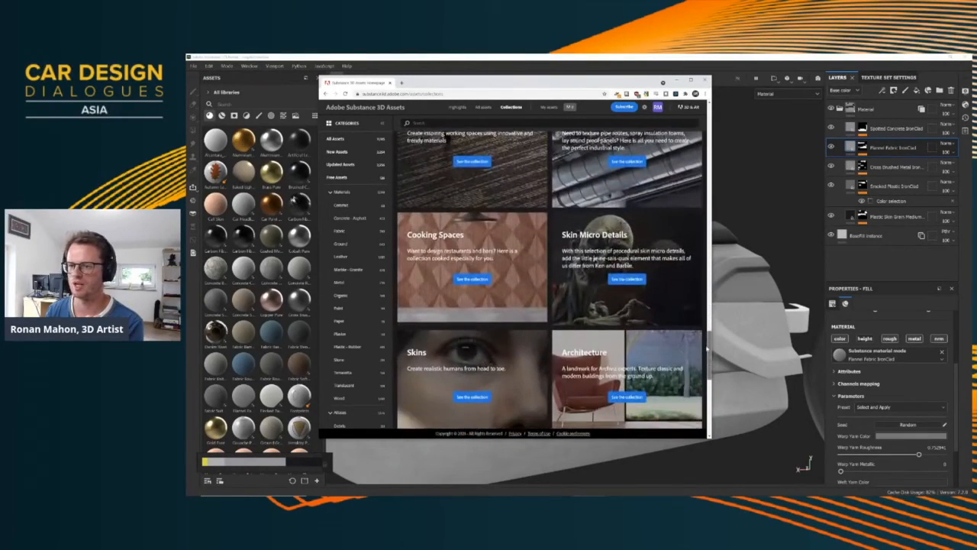
left_click(676, 81)
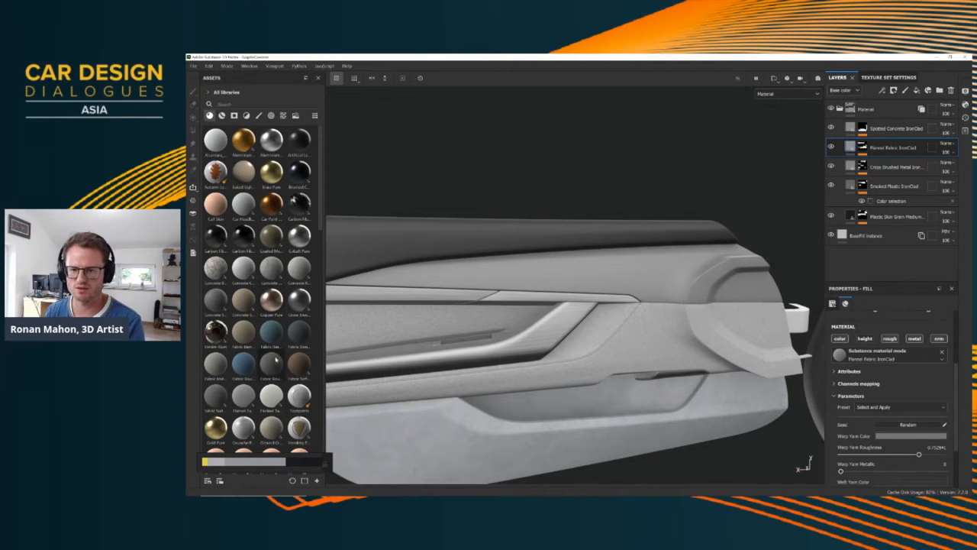
Search the materials for "woo" and apply Wood American Cherry to the door panel's Flannel Fabric IronClad layer
scroll(267, 374, "down", 3)
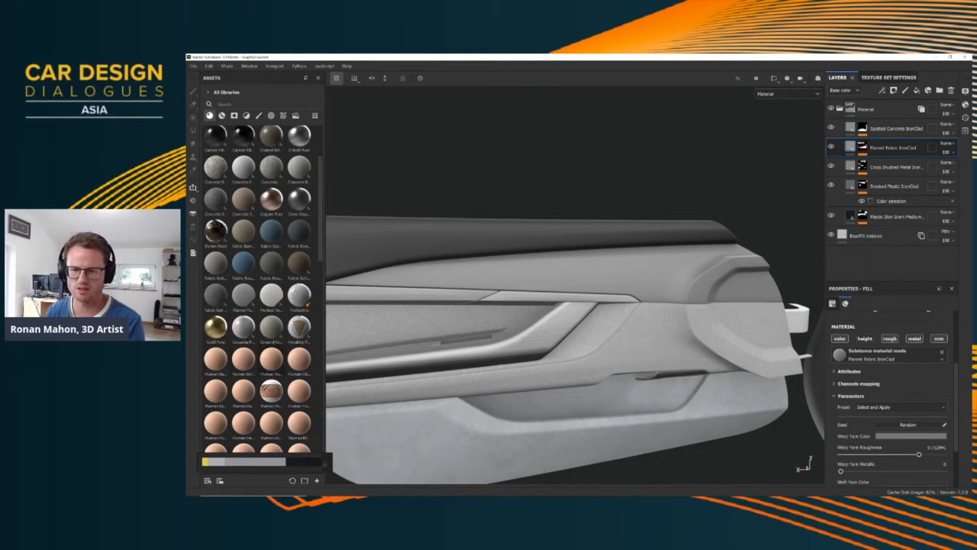
scroll(237, 180, "down", 8)
left_click(229, 103)
type("woo")
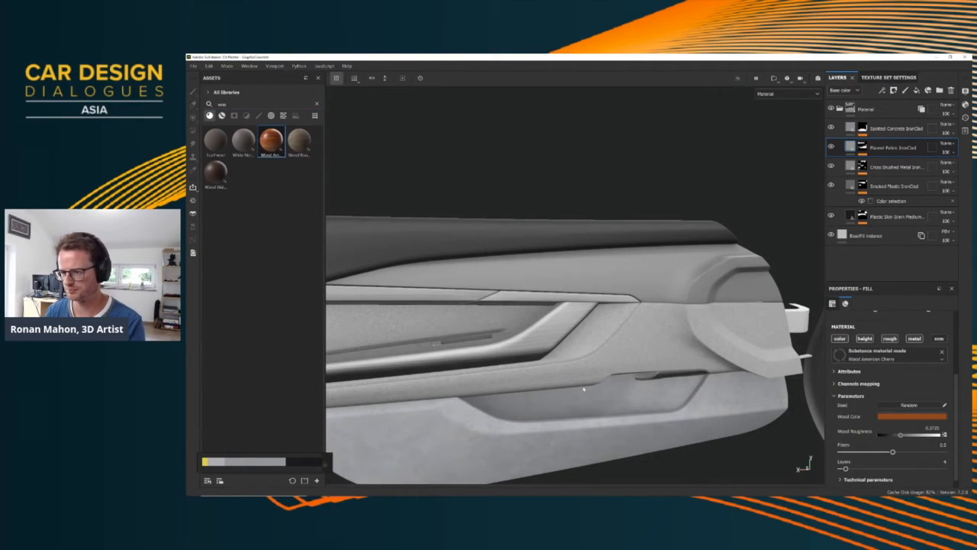
middle_click_drag(586, 386, 608, 281, "alt")
right_click_drag(609, 281, 631, 245, "alt")
left_click_drag(631, 244, 616, 267, "alt")
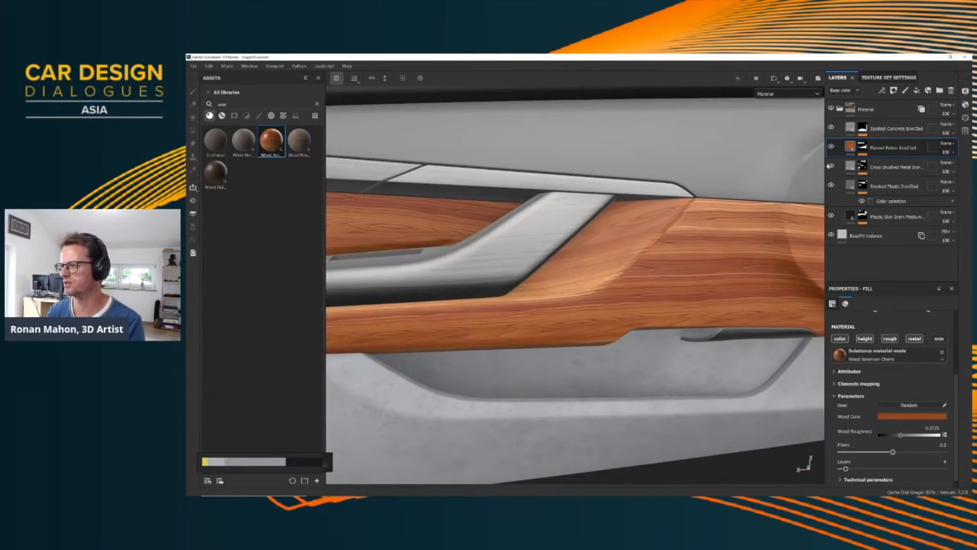
mouse_move(652, 296)
right_mouse_down("alt")
mouse_move(665, 290)
mouse_move(648, 297)
right_mouse_up("alt")
left_click_drag(648, 297, 626, 273, "alt")
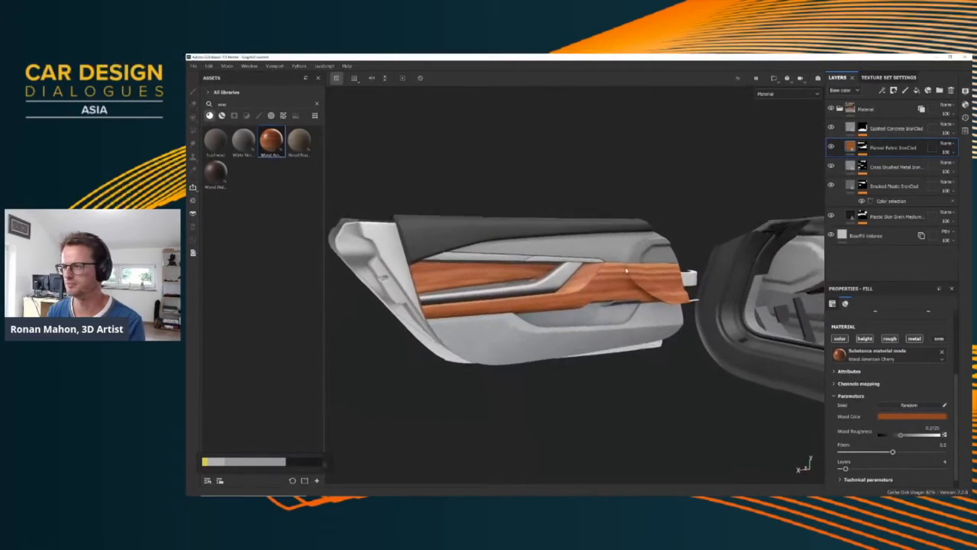
right_click_drag(626, 272, 658, 315, "alt")
Change the Wood Color of the door panel's American Cherry material to a paler, less saturated brown
left_click(900, 418)
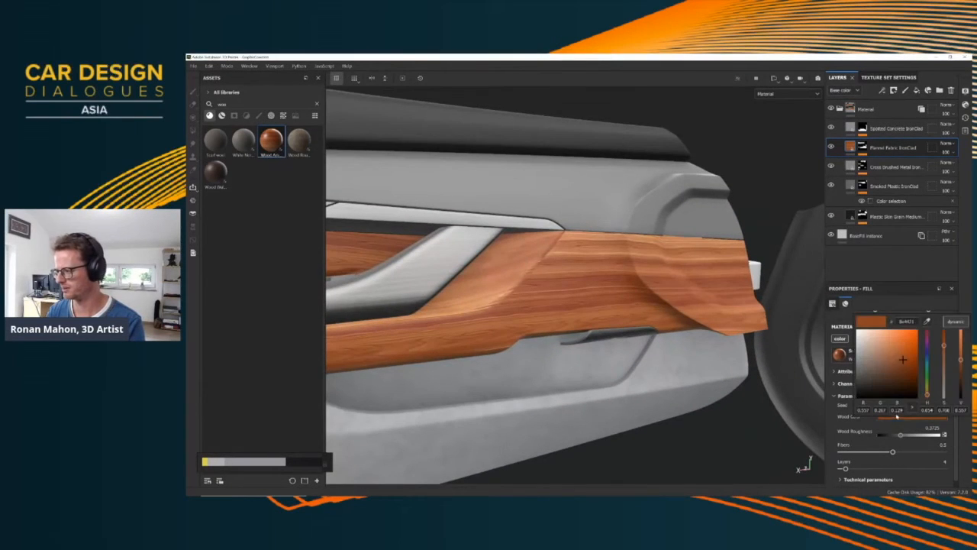
left_click_drag(903, 359, 881, 362)
left_click_drag(616, 339, 627, 304, "alt")
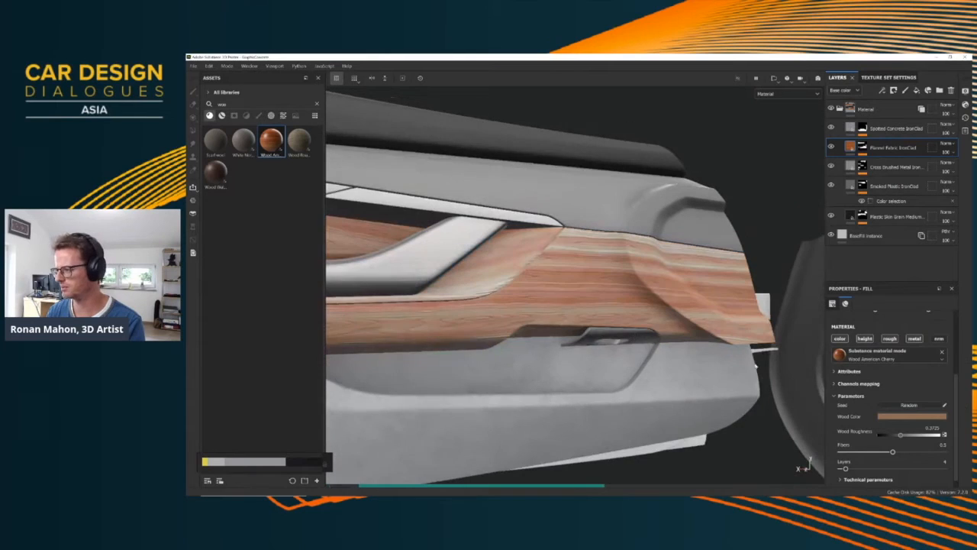
Show the 3D and UV views side by side and examine how the wood grain runs across the door panel's UV islands
scroll(875, 374, "up", 3)
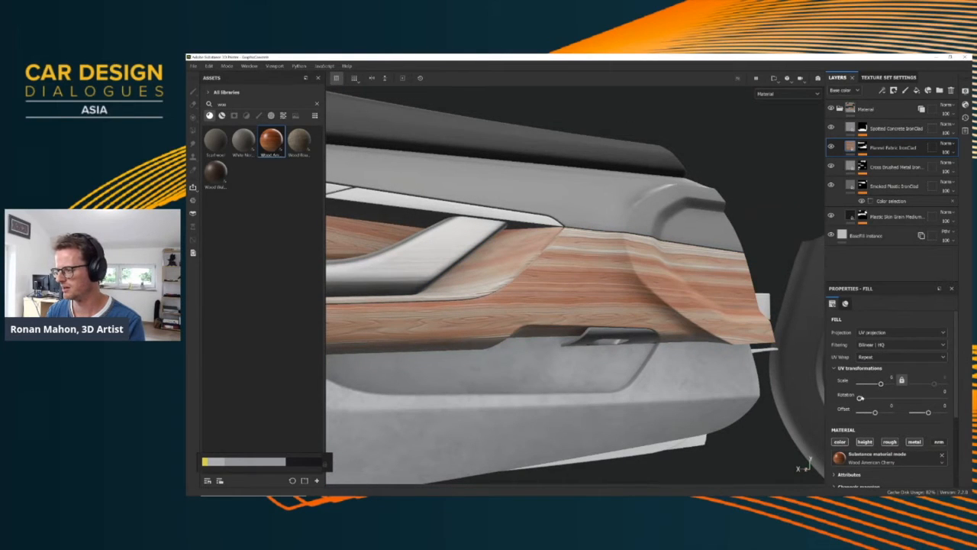
key("F1")
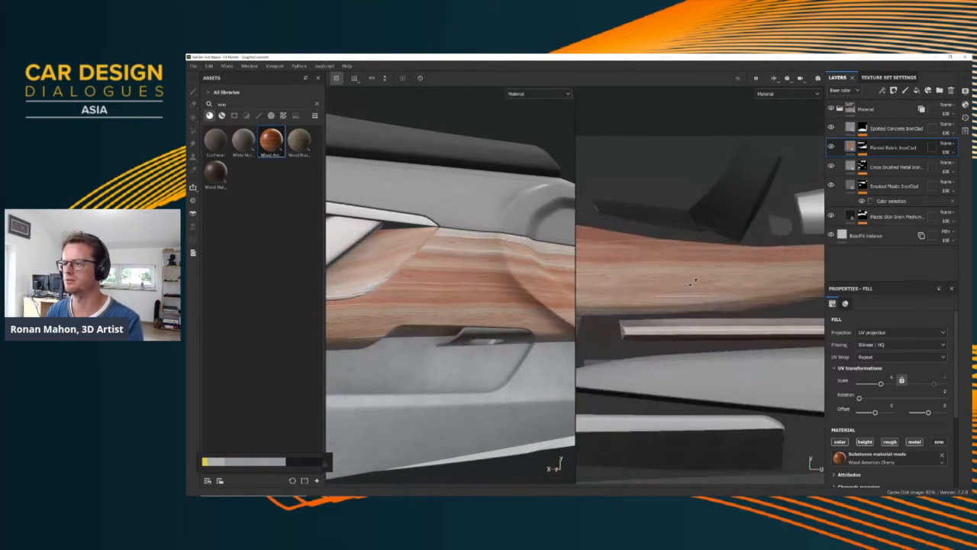
middle_click_drag(748, 314, 690, 283, "alt")
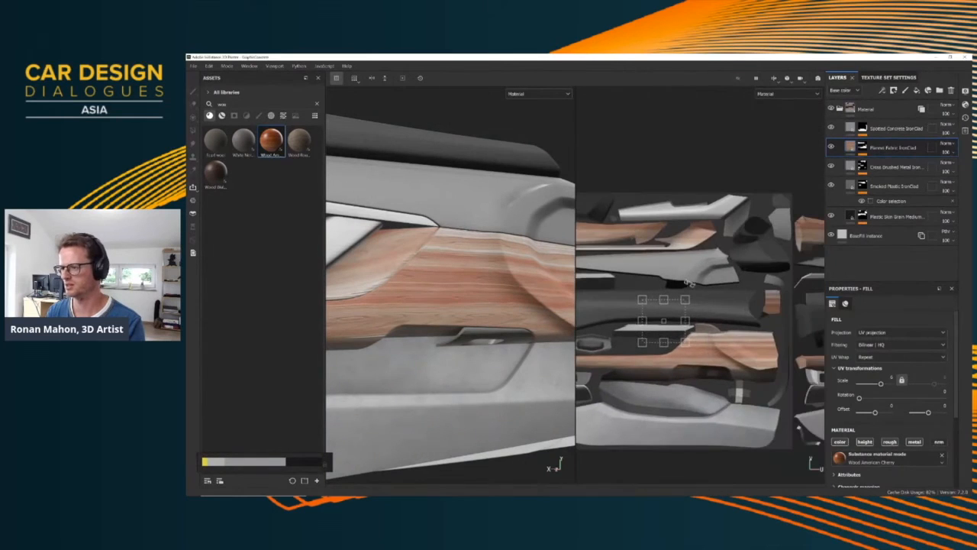
mouse_move(707, 328)
left_mouse_down()
mouse_move(700, 345)
mouse_move(708, 328)
left_mouse_up()
middle_click_drag(488, 309, 566, 303, "alt")
Replace the door panel's wood with Wood Walnut and return to the 3D view only
left_click(217, 172)
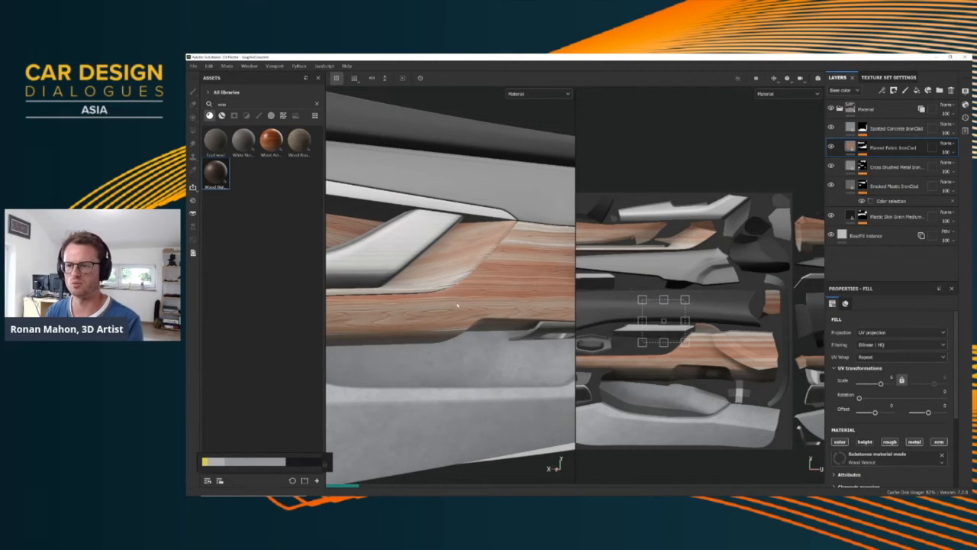
key("F2")
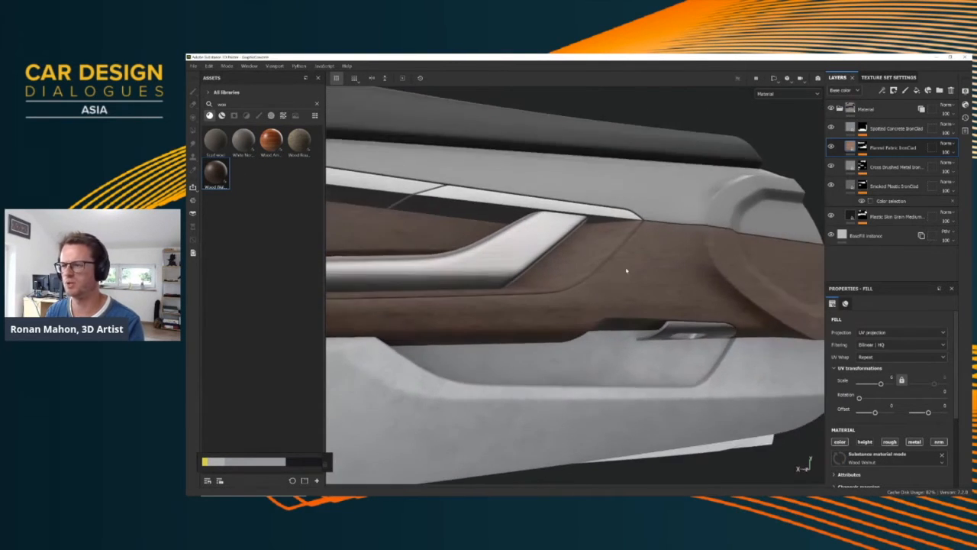
scroll(615, 270, "up", 3)
scroll(614, 277, "down", 3)
left_click_drag(614, 284, 575, 300, "alt")
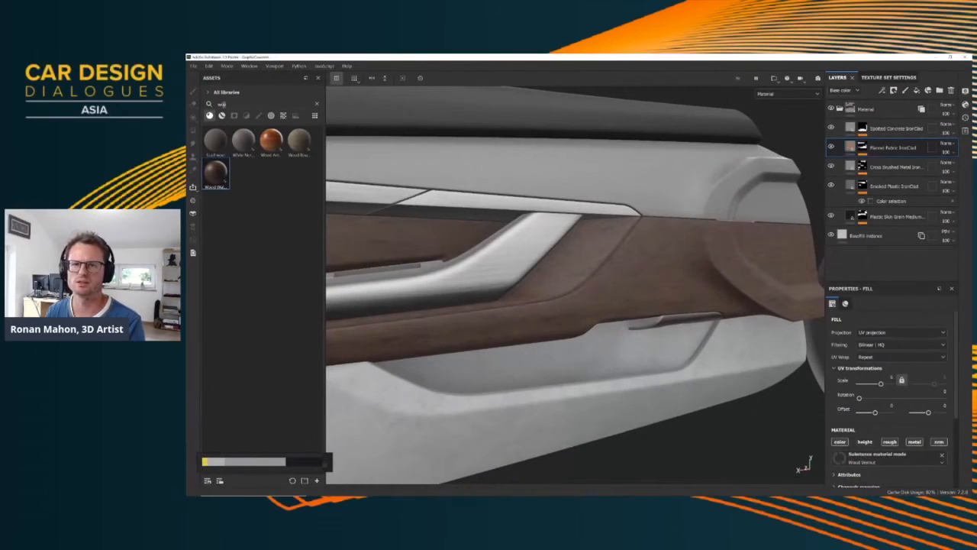
Search the materials for "plastic" and apply the blue glossy plastic to the Smoked Plastic IronClad layer
left_click_drag(226, 104, 202, 108)
type("plastic")
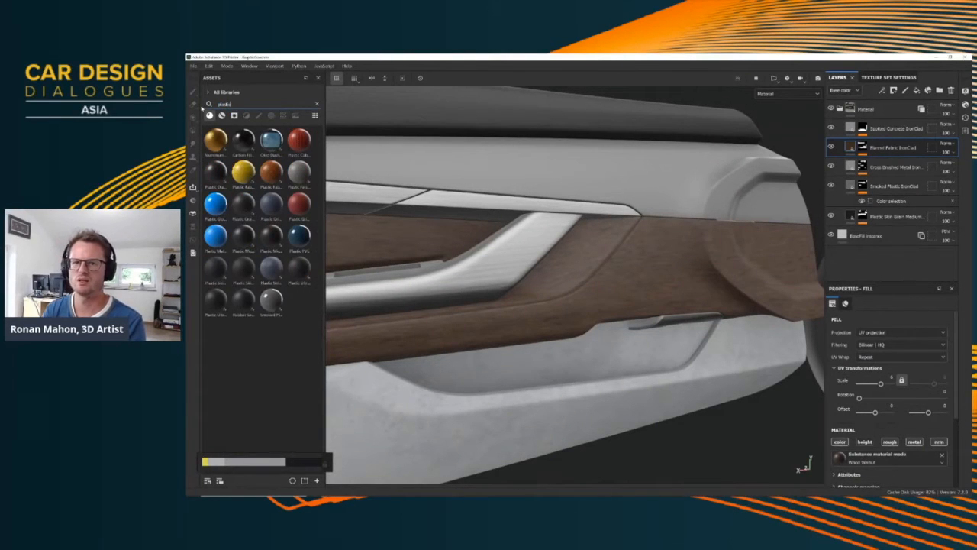
left_click(672, 180)
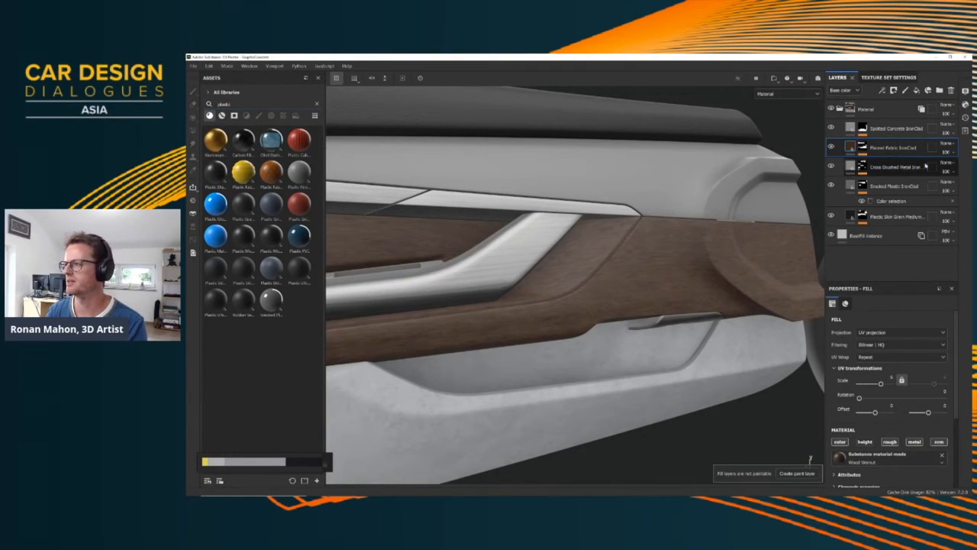
left_click(903, 189)
left_click(216, 208)
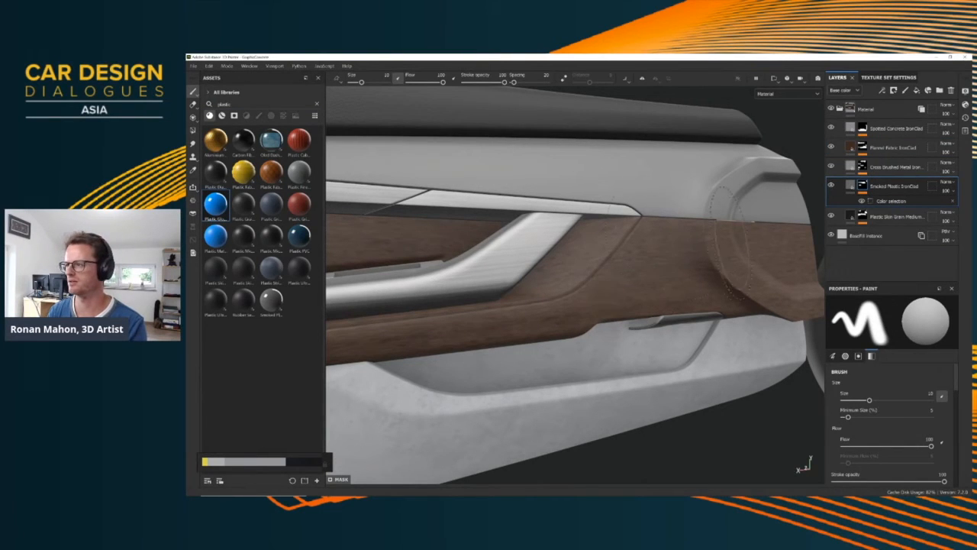
left_click_drag(216, 205, 851, 186)
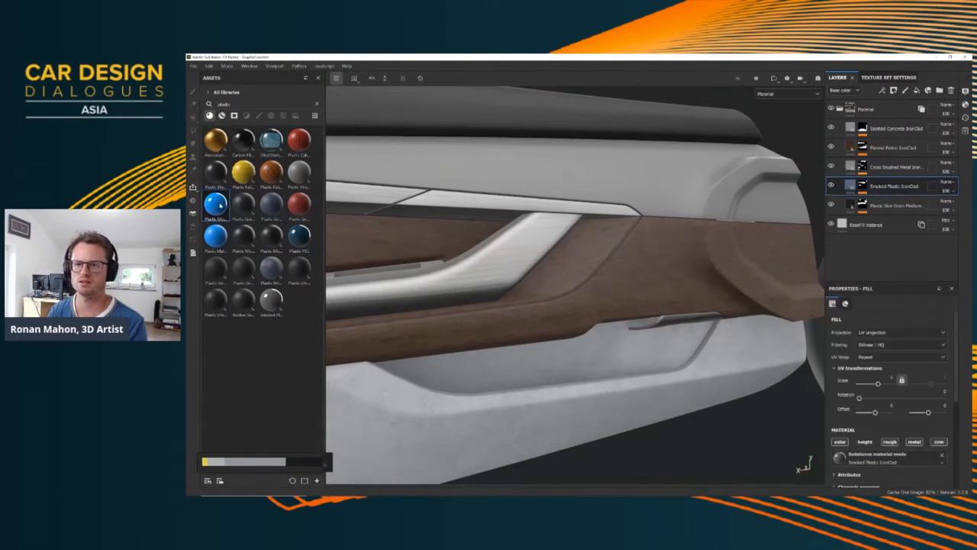
Examine the blue plastic trim on the door panel, dashboard and console from several angles
left_click_drag(569, 246, 599, 235, "alt")
scroll(609, 237, "up", 3)
scroll(613, 235, "down", 10)
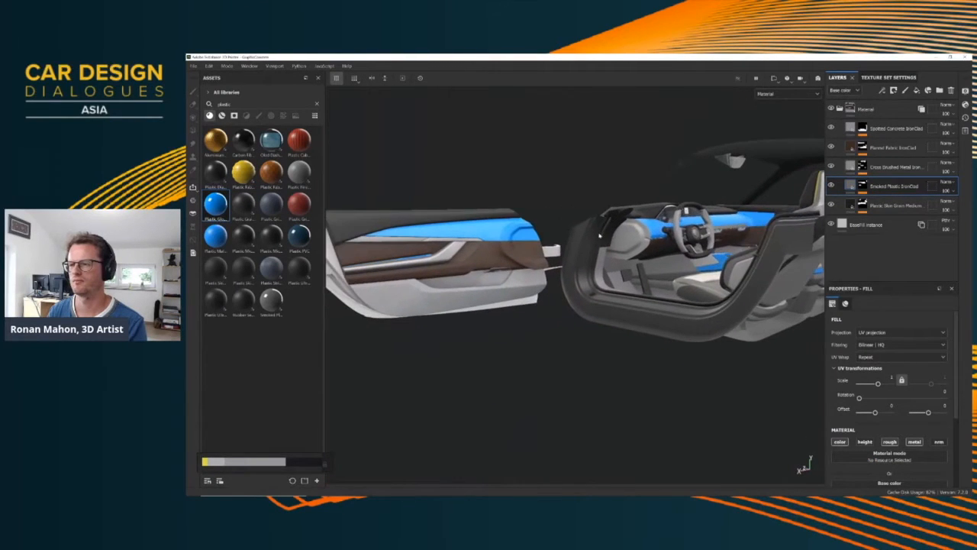
left_click_drag(493, 245, 556, 252, "alt")
left_click_drag(572, 242, 604, 261, "alt")
middle_click_drag(603, 261, 492, 235, "alt")
left_click_drag(492, 235, 584, 236, "alt")
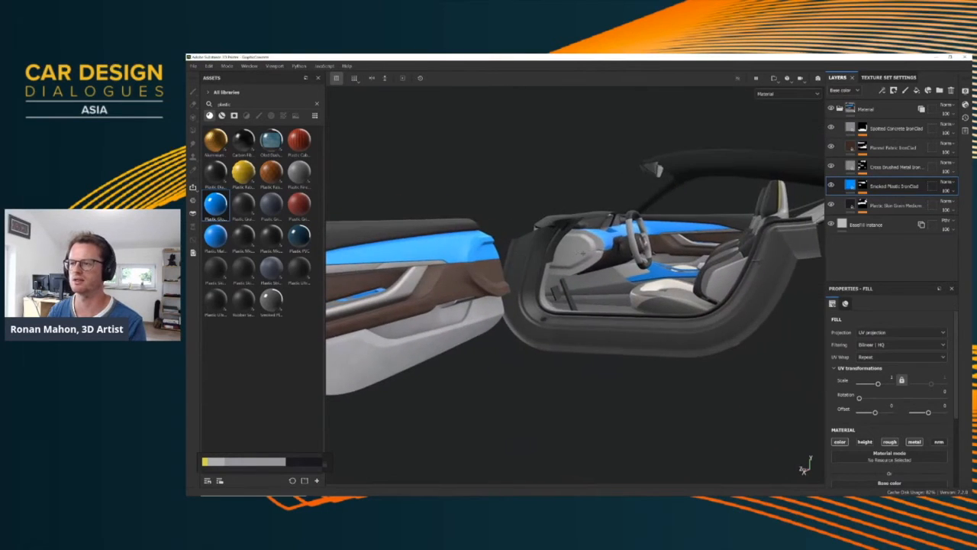
middle_click_drag(584, 235, 672, 234, "alt")
left_click_drag(672, 233, 687, 226, "alt")
middle_click_drag(687, 226, 627, 246, "alt")
left_click_drag(626, 245, 594, 299, "alt")
middle_click_drag(595, 299, 578, 280, "alt")
Export the textures of all texture sets at a size of 4096
key("ctrl+shift+e")
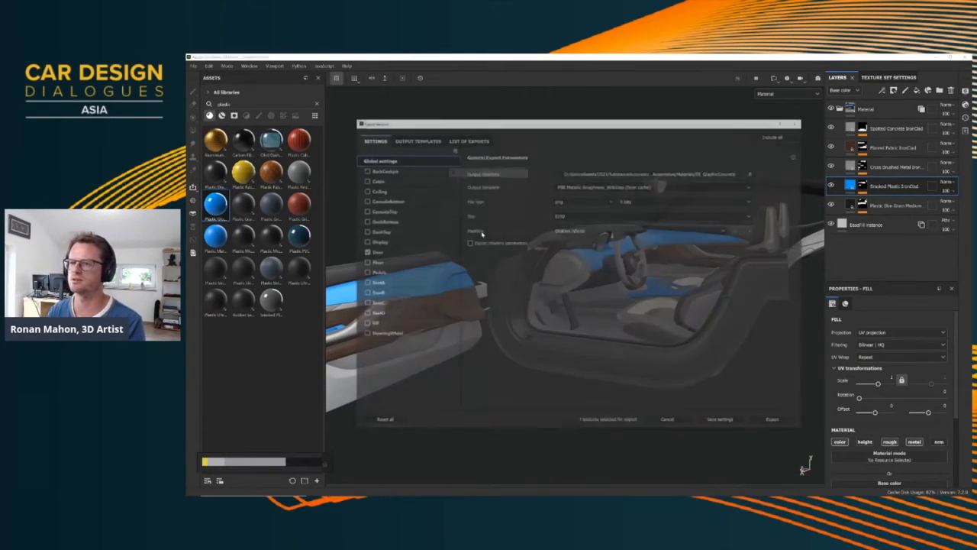
left_click(776, 135)
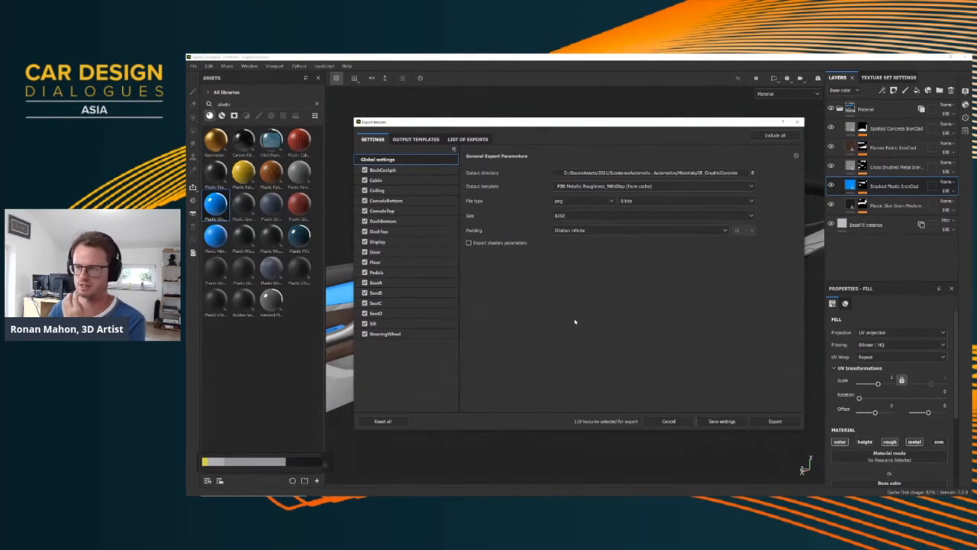
left_click(584, 217)
left_click(572, 281)
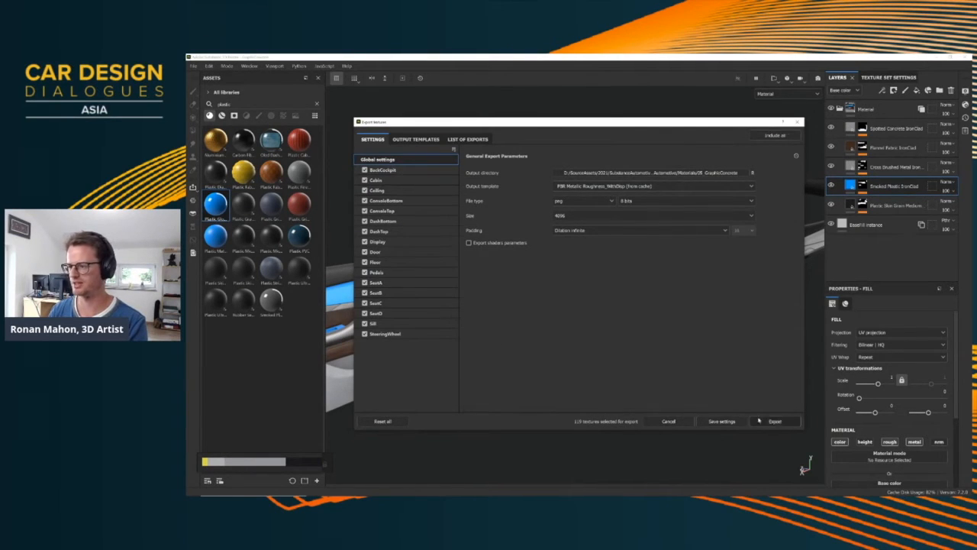
left_click(761, 420)
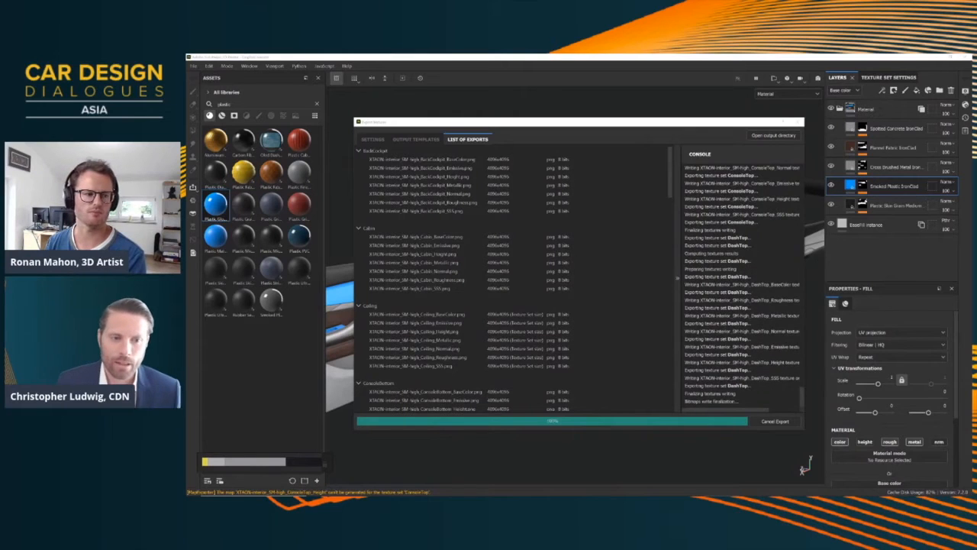
Switch to Unreal Editor, save the level and bring the camera in on the car's interior through the open door
key("super")
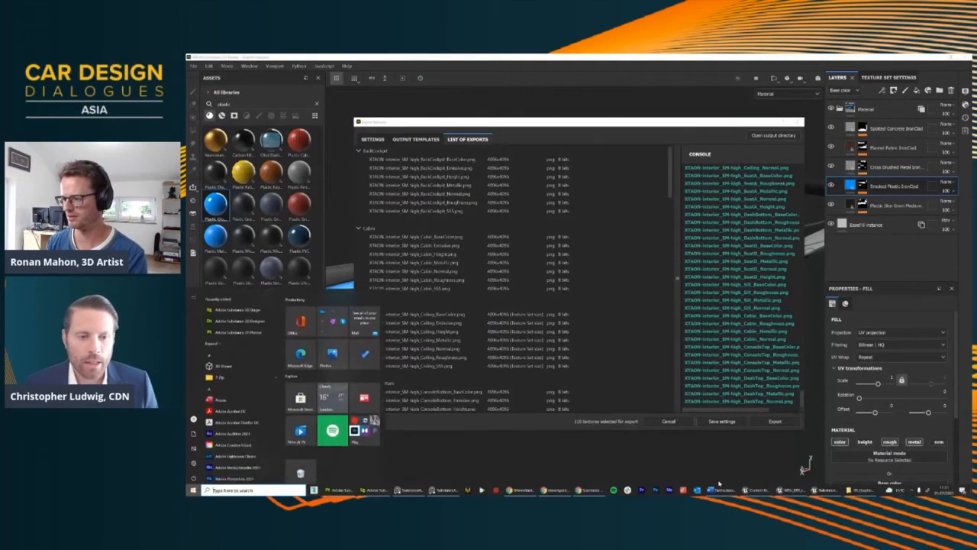
left_click(827, 491)
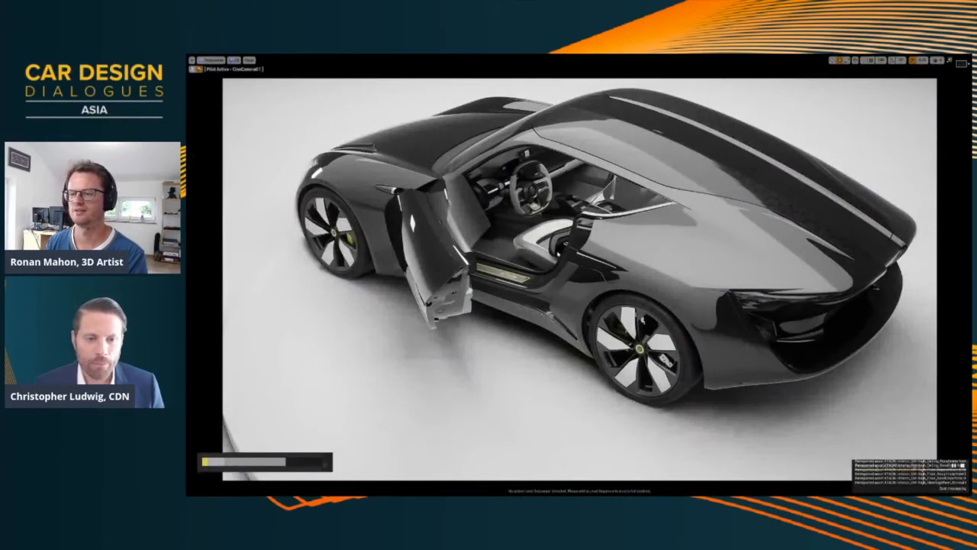
key("ctrl+s")
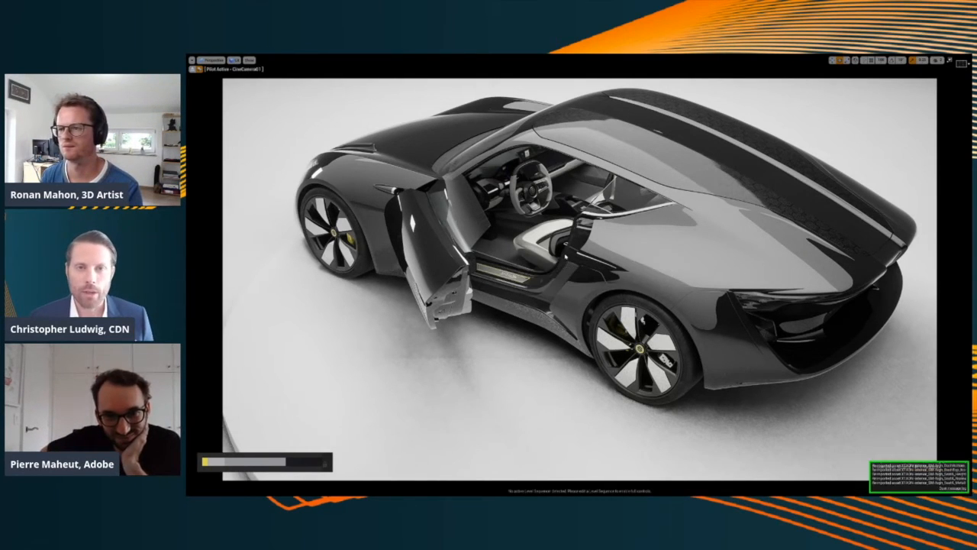
right_click_drag(563, 254, 570, 240)
Leave the full-screen view, open the existing level sequence and play the car's cinematic animation
key("F11")
left_click(514, 80)
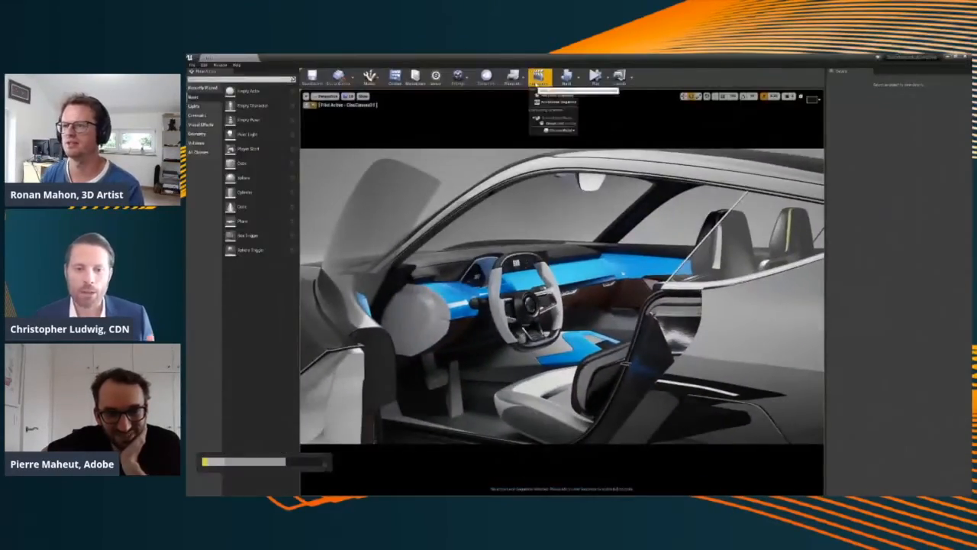
left_click(569, 119)
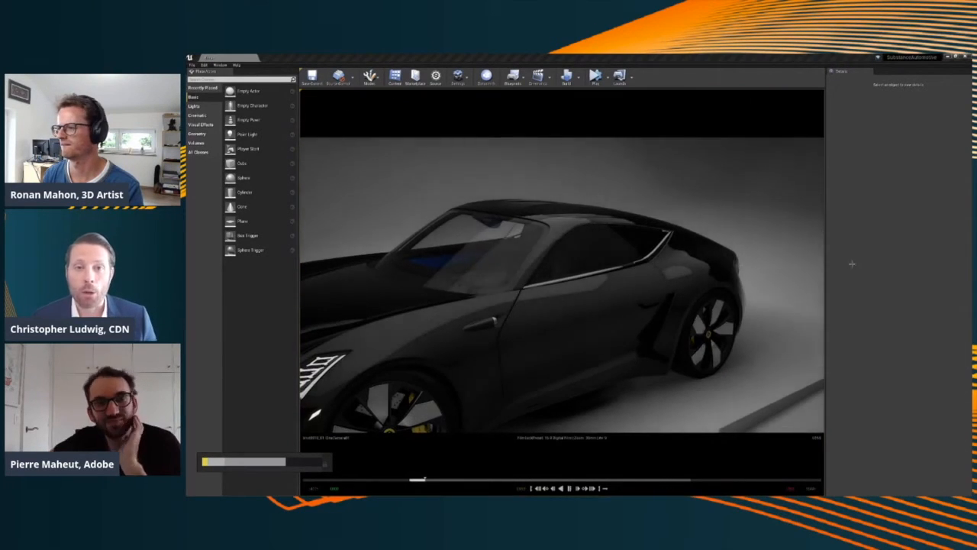
key("space")
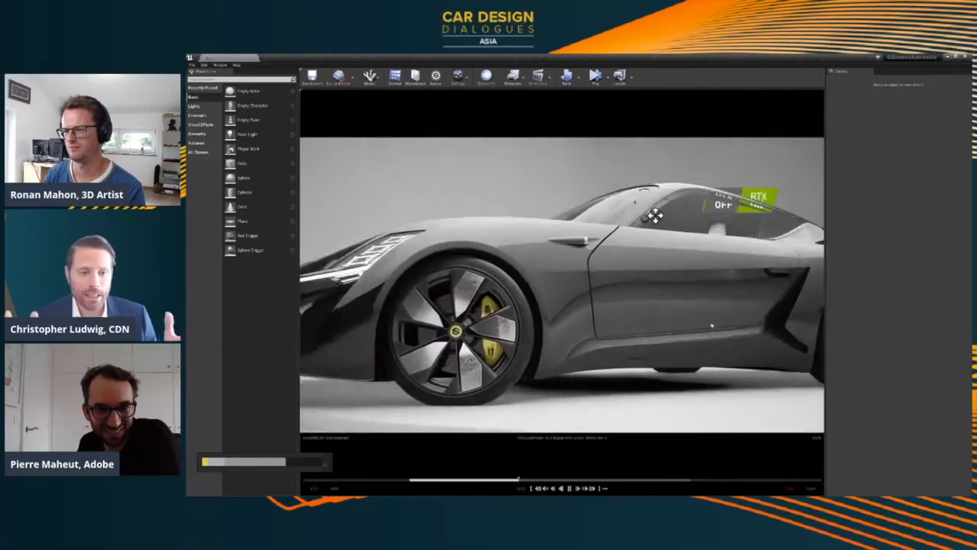
left_click(767, 164)
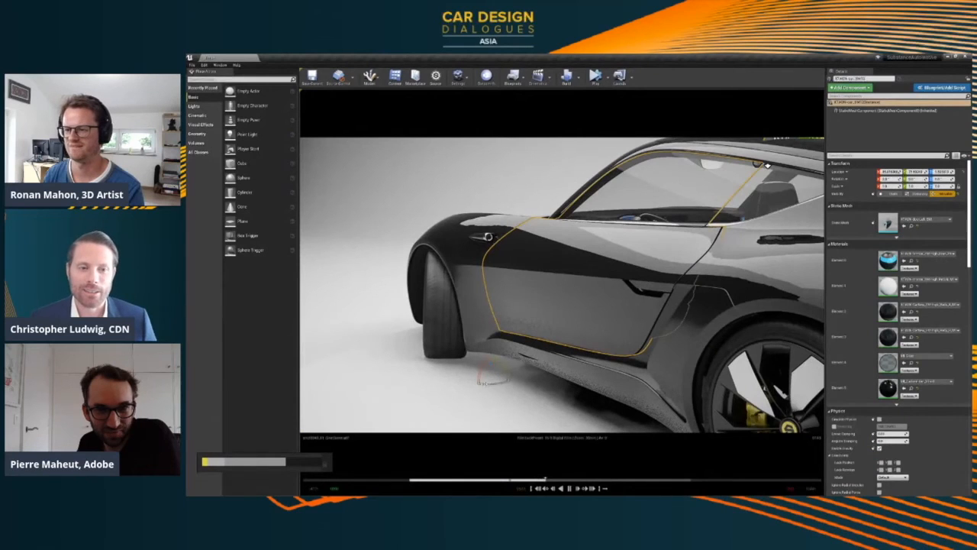